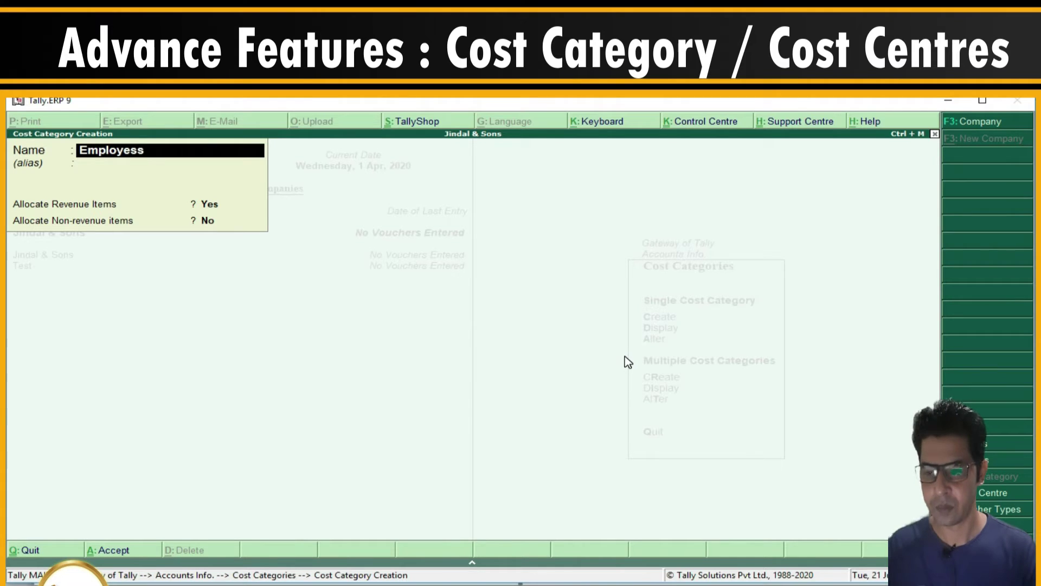
Save the new cost category Employess with revenue items allocated Yes and non-revenue items No, and leave the creation form
key(Return)
key(Return)
key(Return)
key(Return)
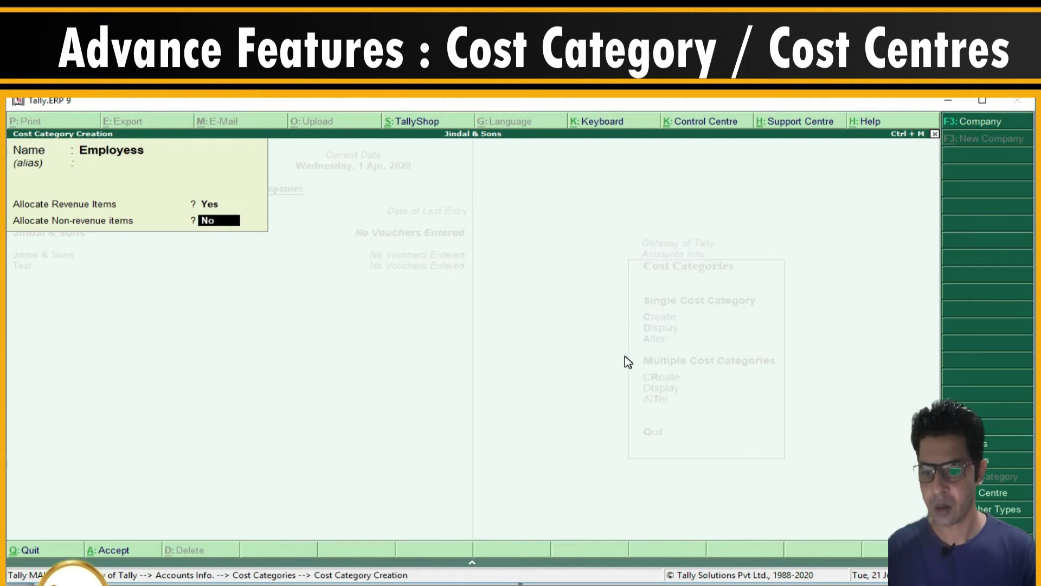
key(Return)
key(Escape)
key(Return)
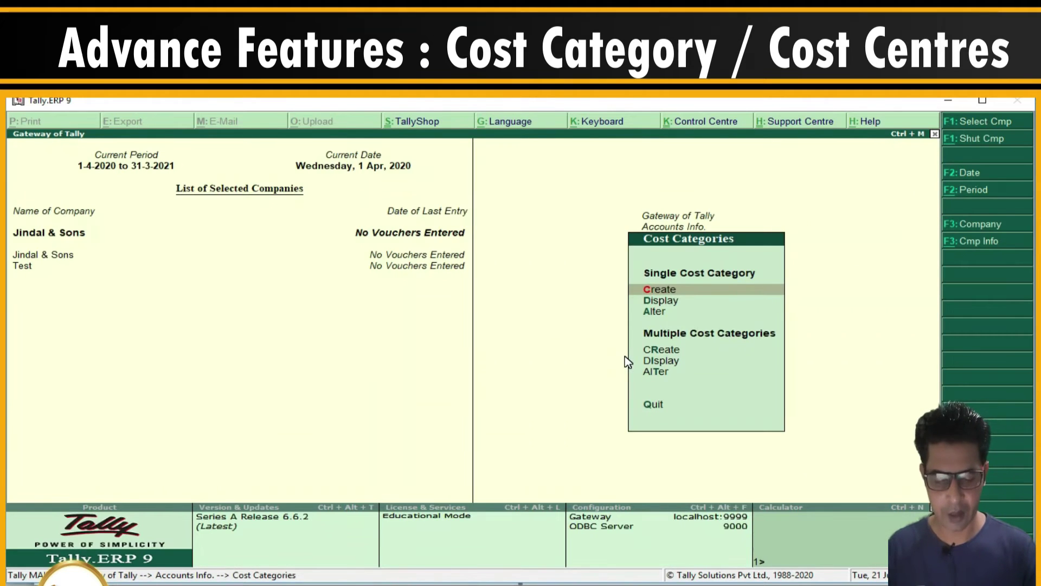
Bring up the list of existing cost categories for display and close it again
key(Down)
key(Return)
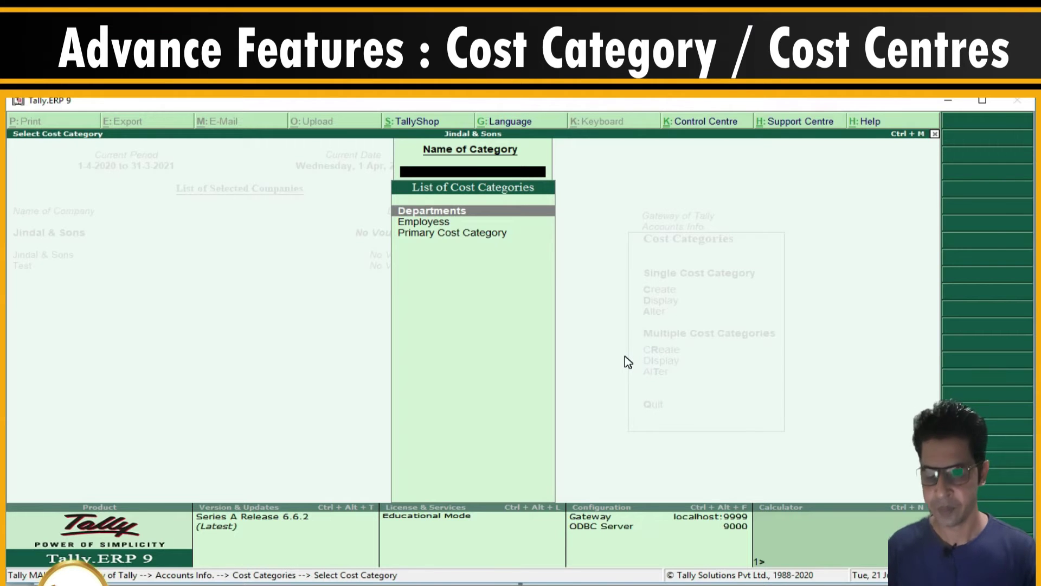
key(Escape)
Alter the Employess cost category, correcting its name to Employees, and save it with its allocation settings
key(Down)
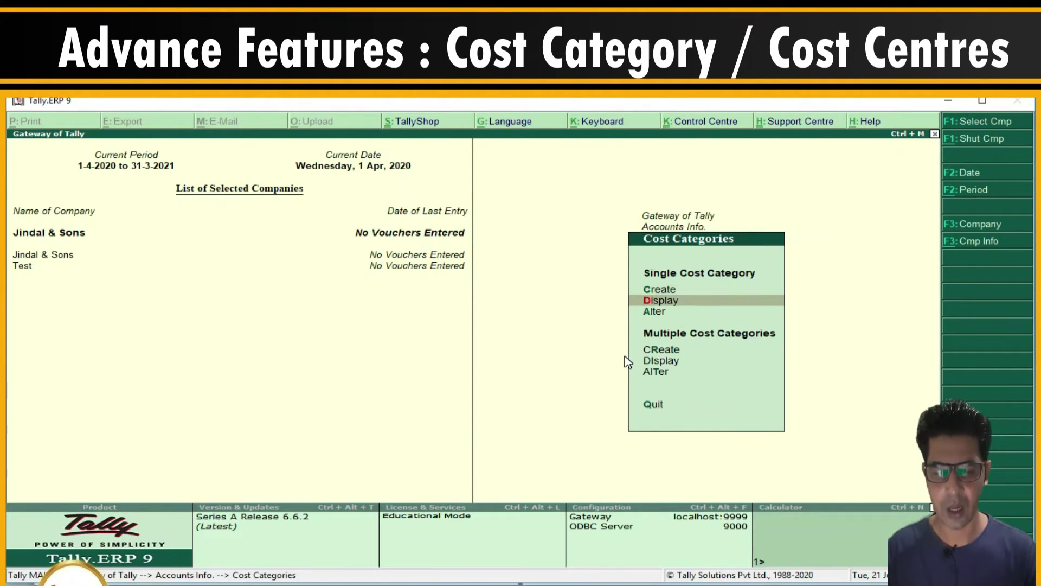
key(Down)
key(Return)
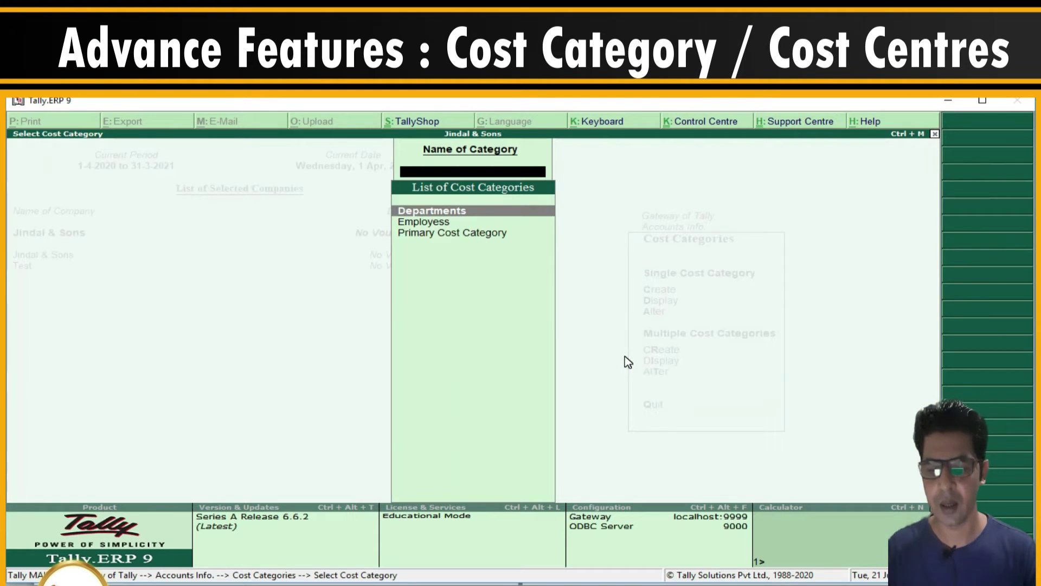
key(Down)
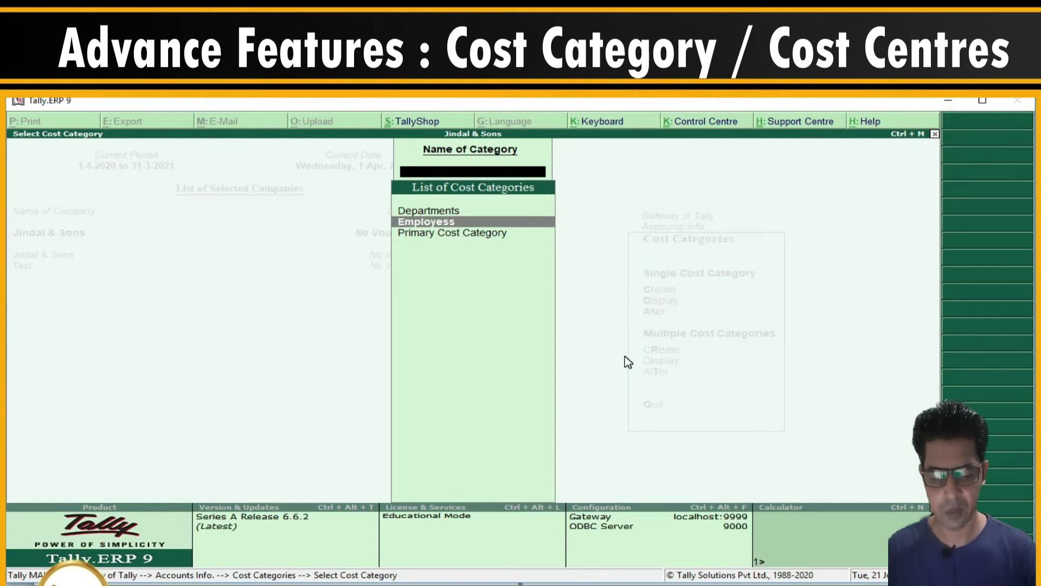
key(Return)
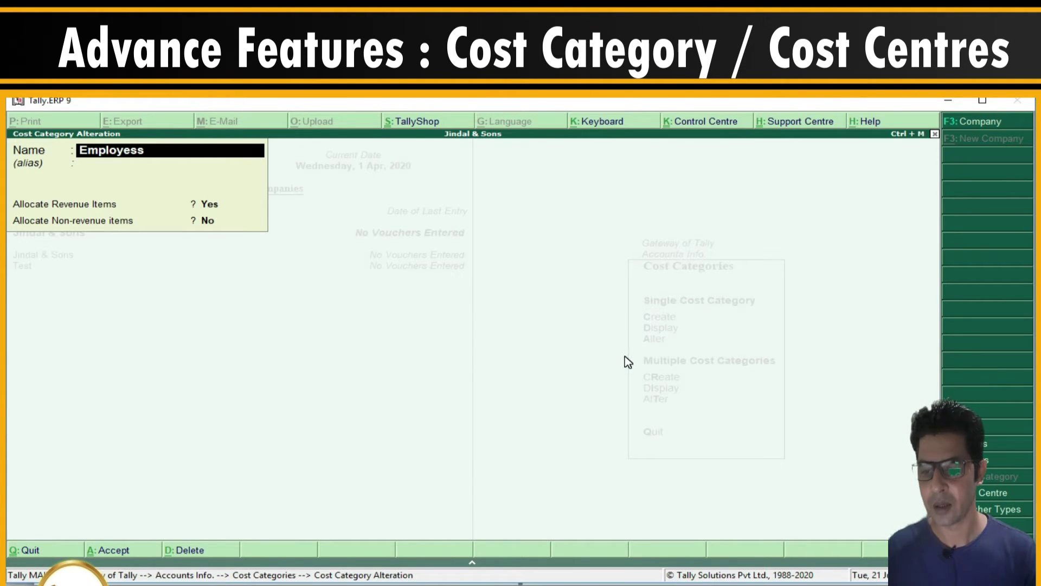
key(Right)
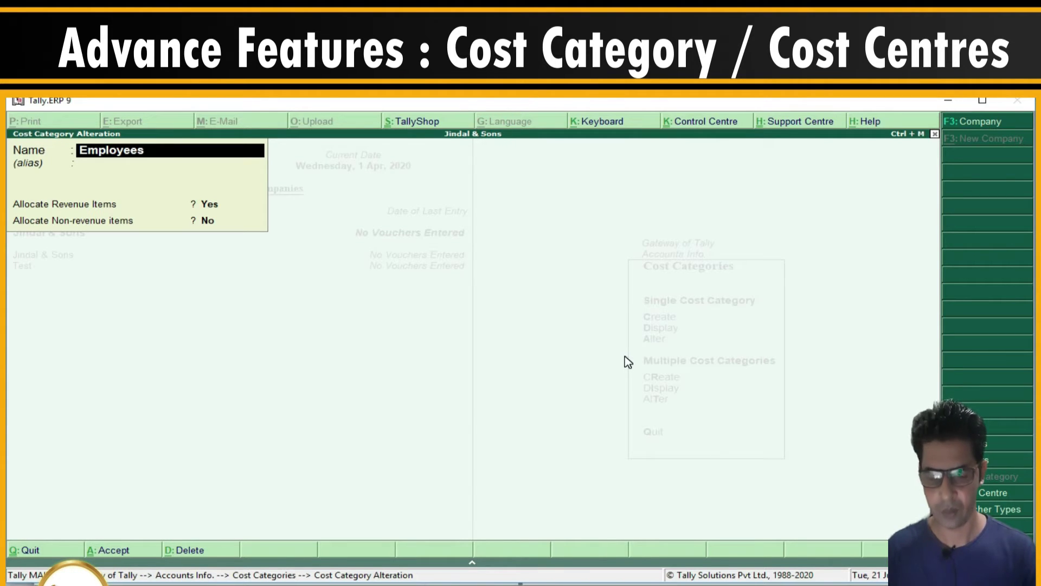
key(Return)
key(Return)
key(Return)
key(Return)
key(Return)
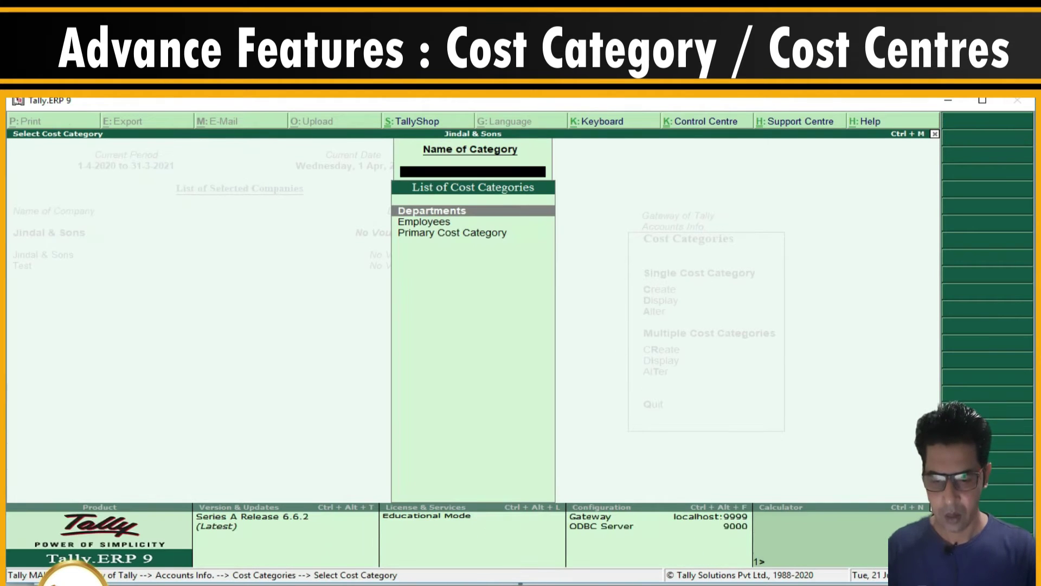
Check the required cost categories in the Word notes, return to Tally and close the category selection list
key(alt+Tab)
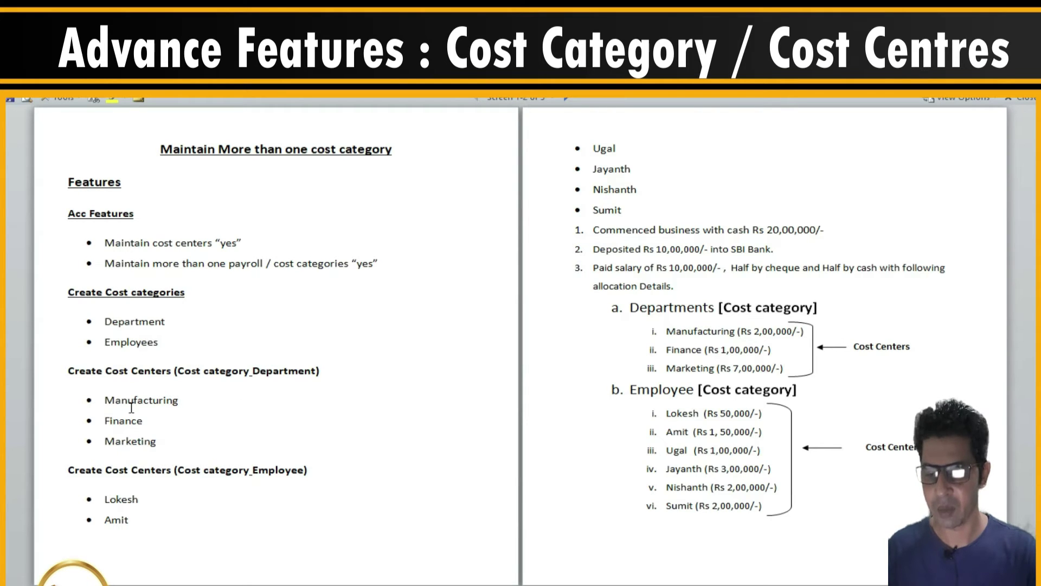
key(alt+Tab)
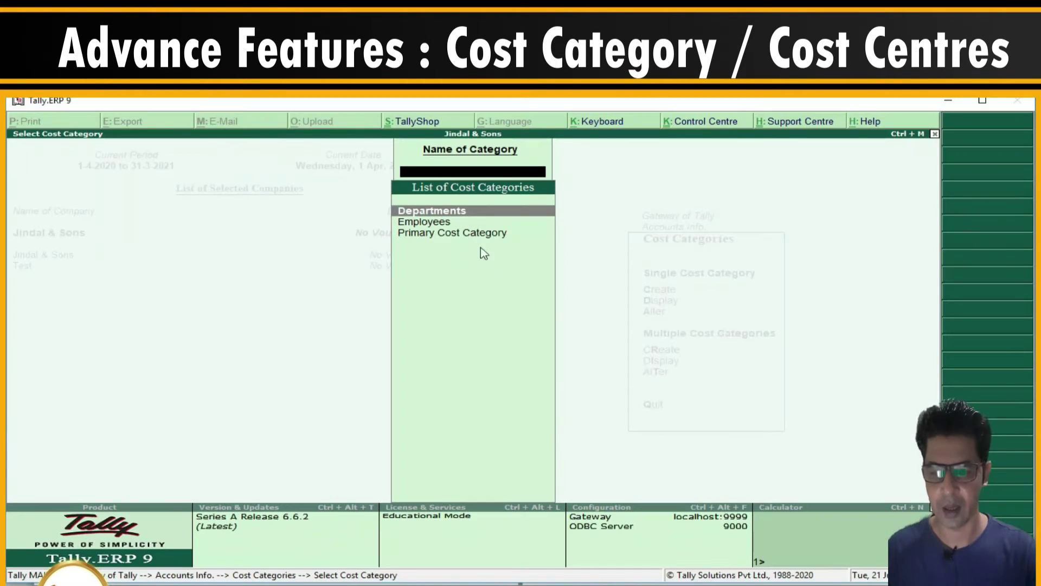
key(Escape)
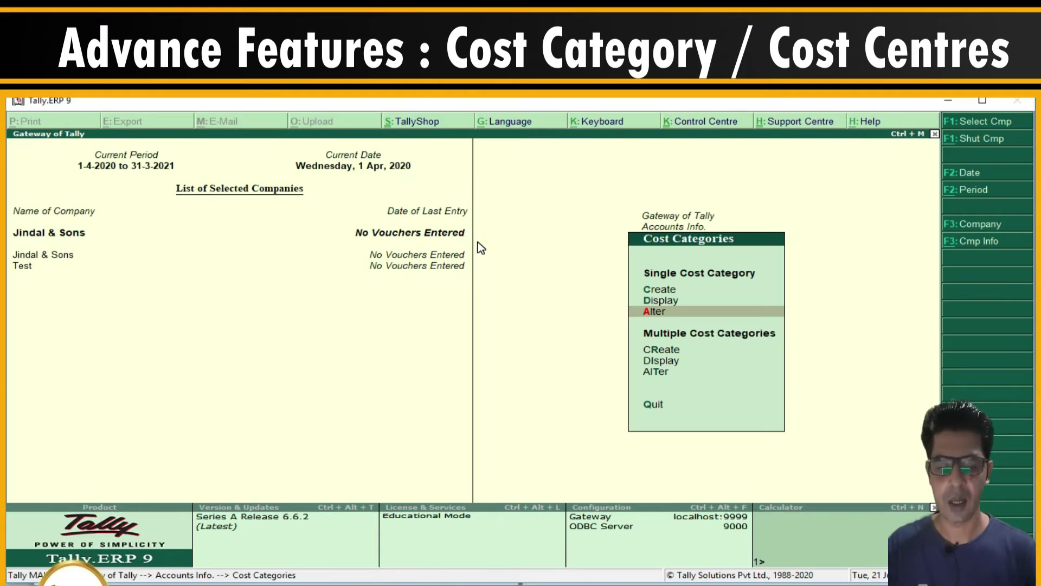
Open the Departments cost category for alteration, request its deletion, decline it and return to the Cost Categories menu
key(Up)
key(Up)
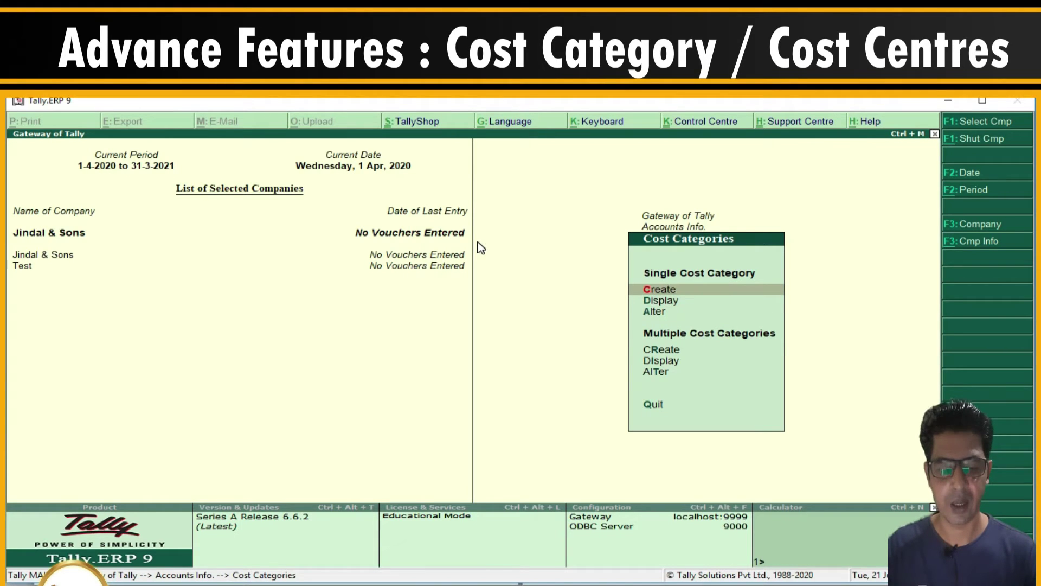
key(Down)
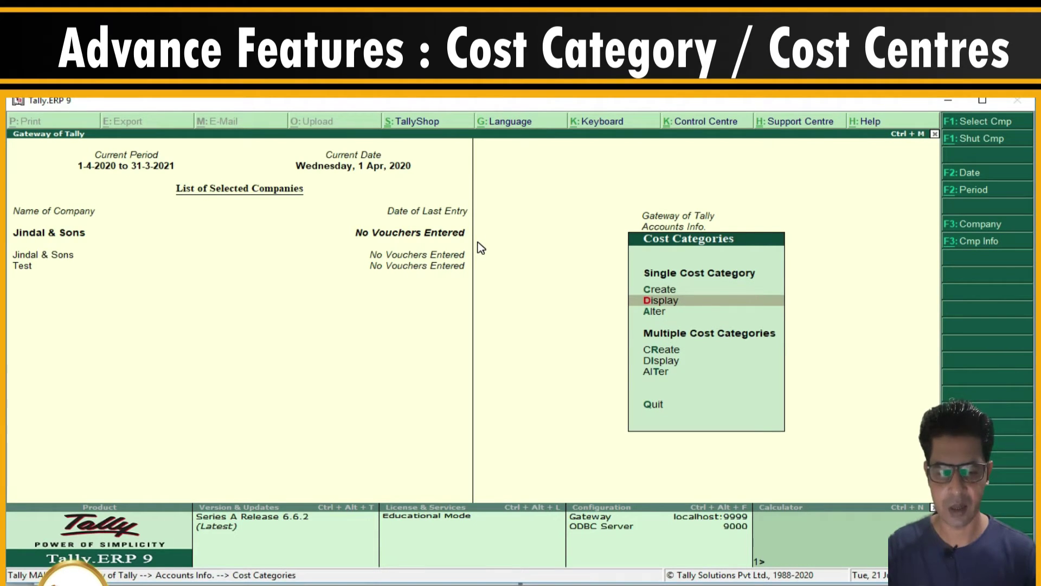
key(Down)
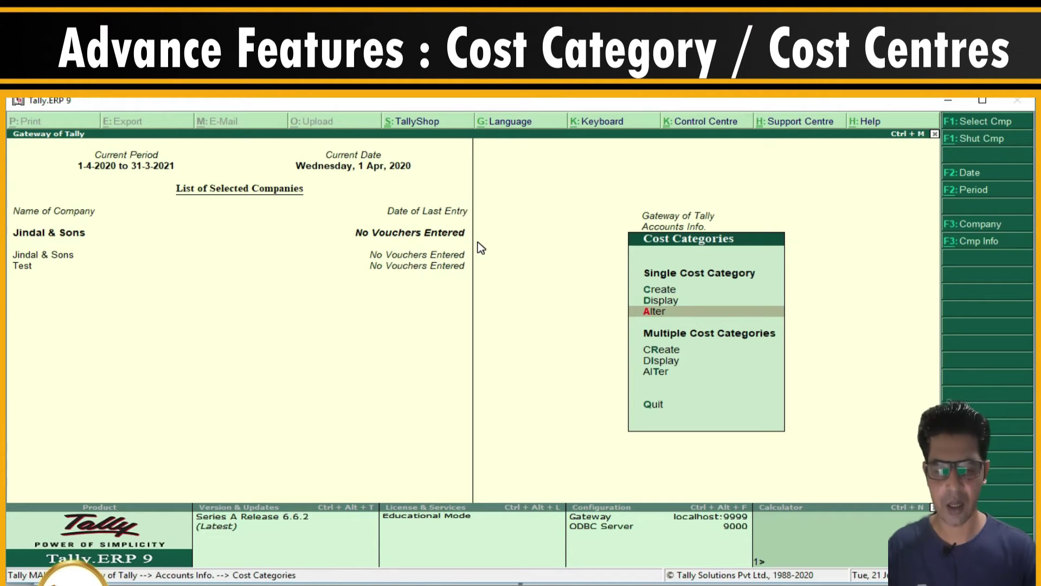
key(Return)
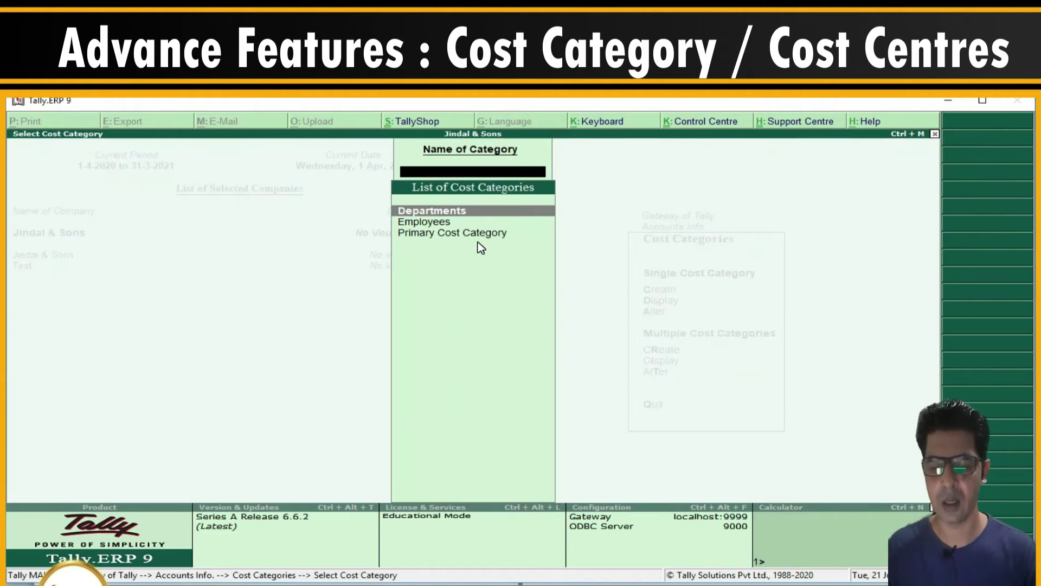
key(Return)
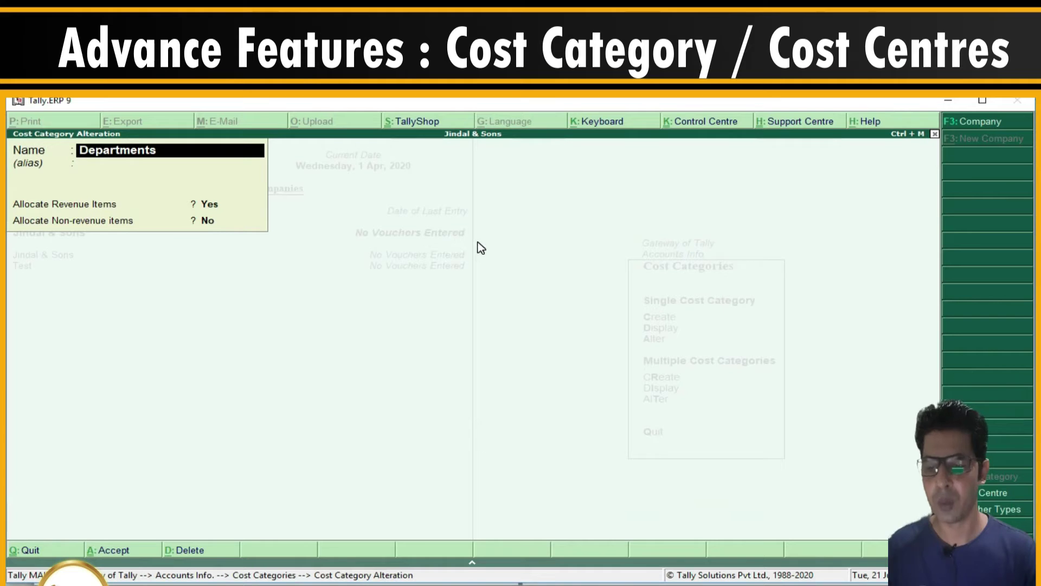
key(alt+d)
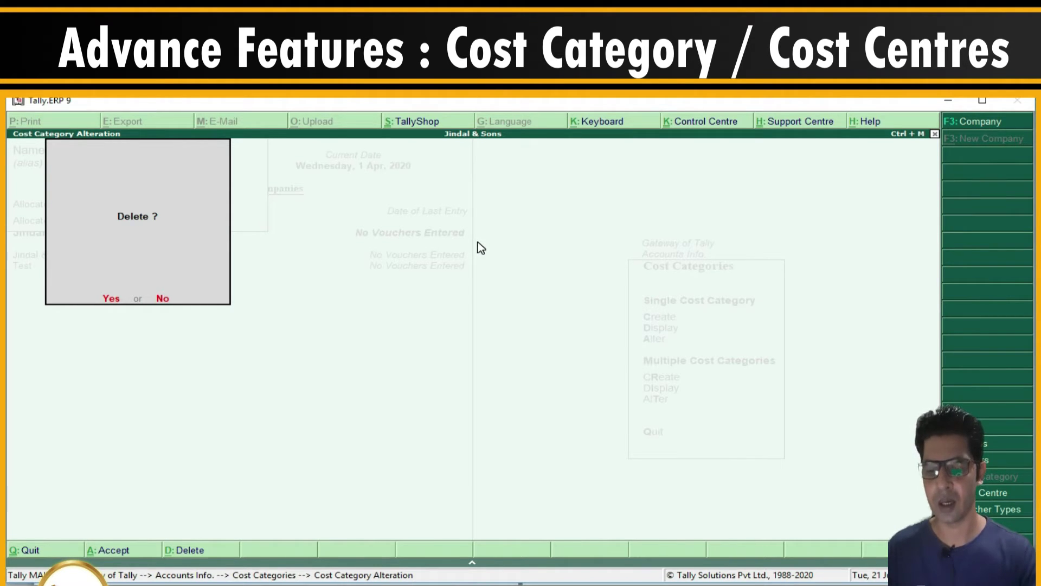
key(n)
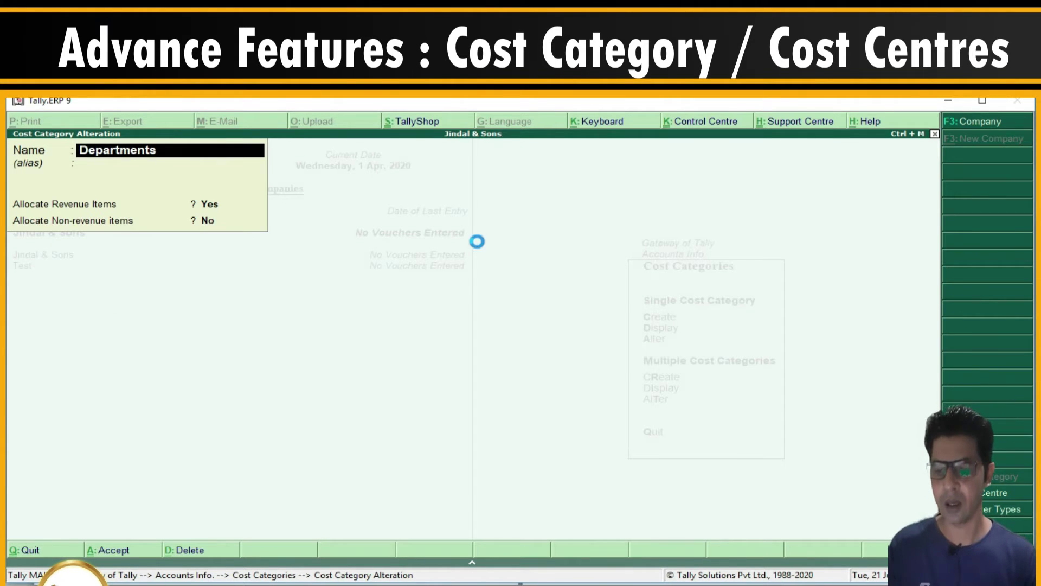
key(Escape)
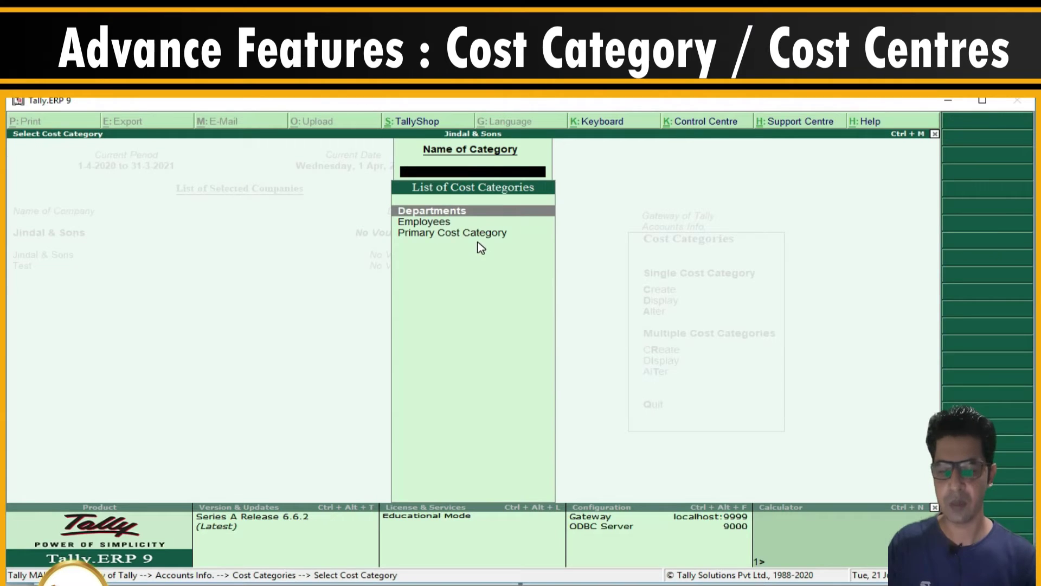
key(Escape)
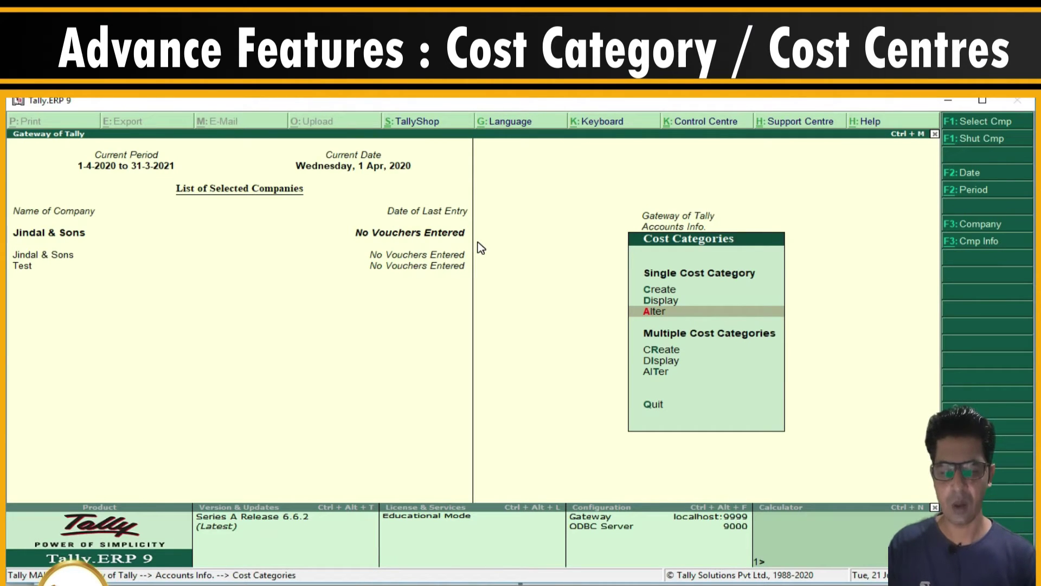
Enter cost categories A and B in multiple cost category creation, each allocating revenue items Yes and non-revenue items No
key(Down)
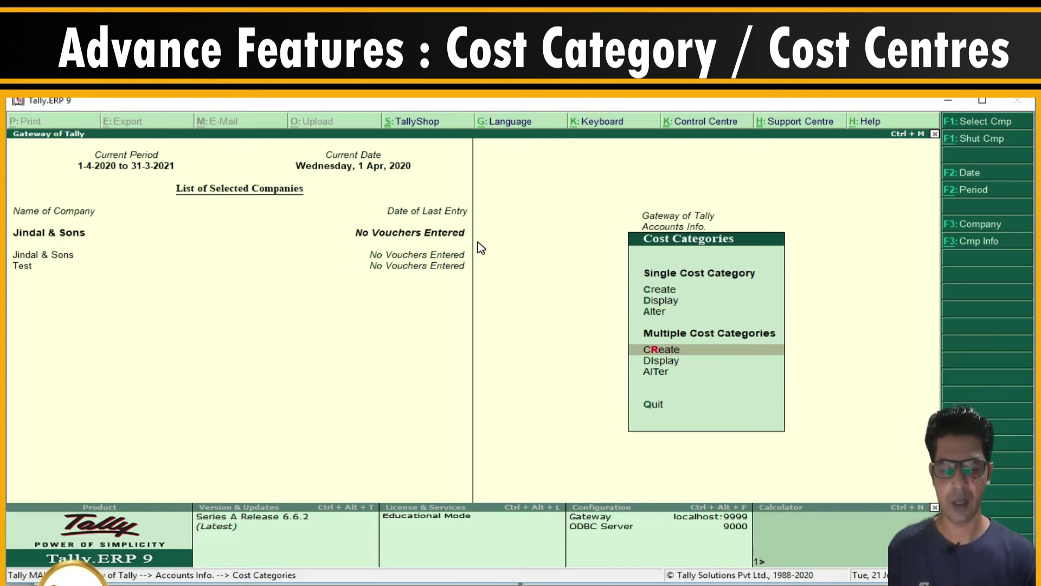
key(Return)
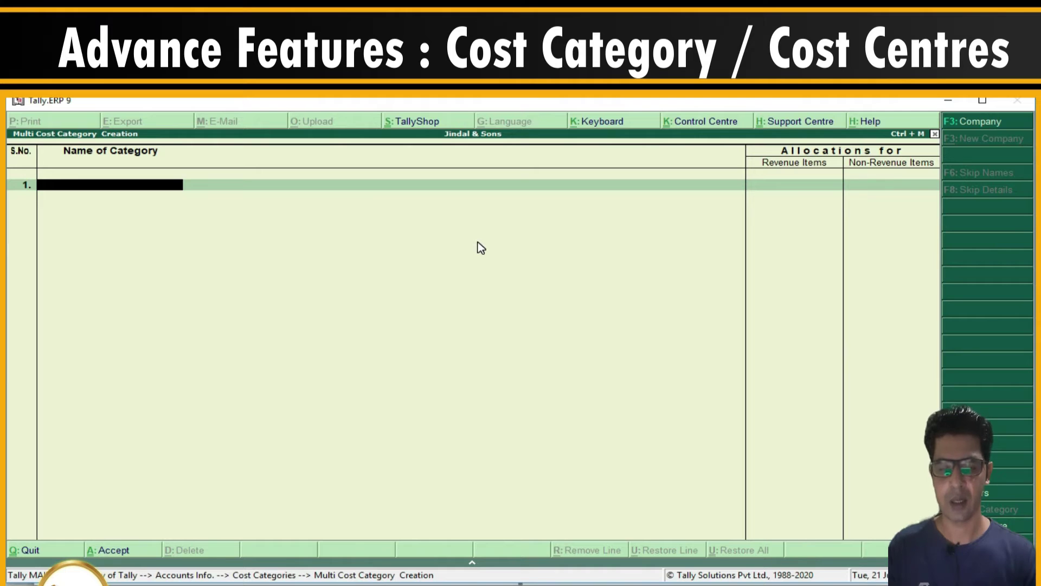
text(A)
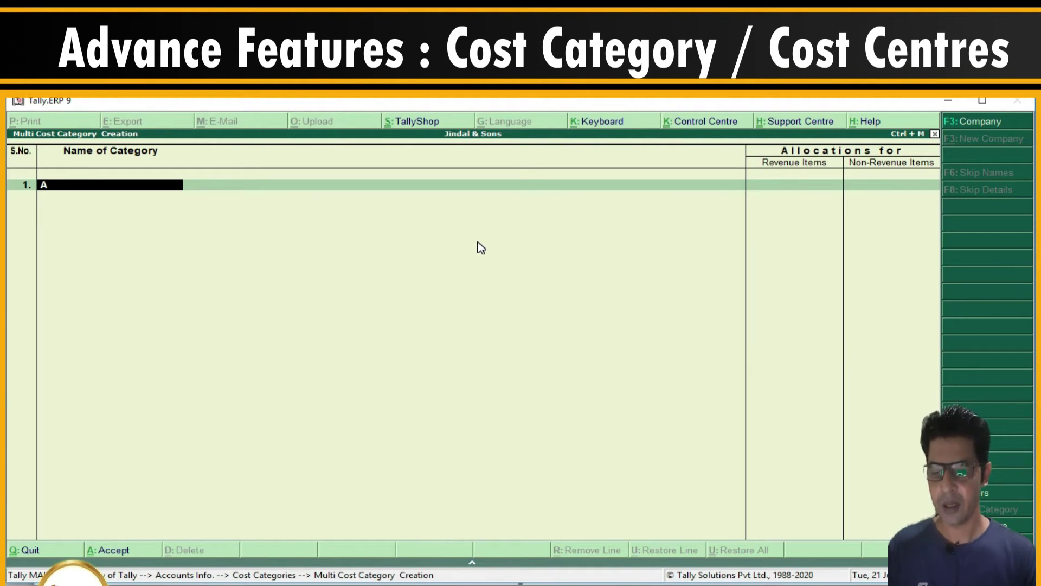
key(Return)
key(Return)
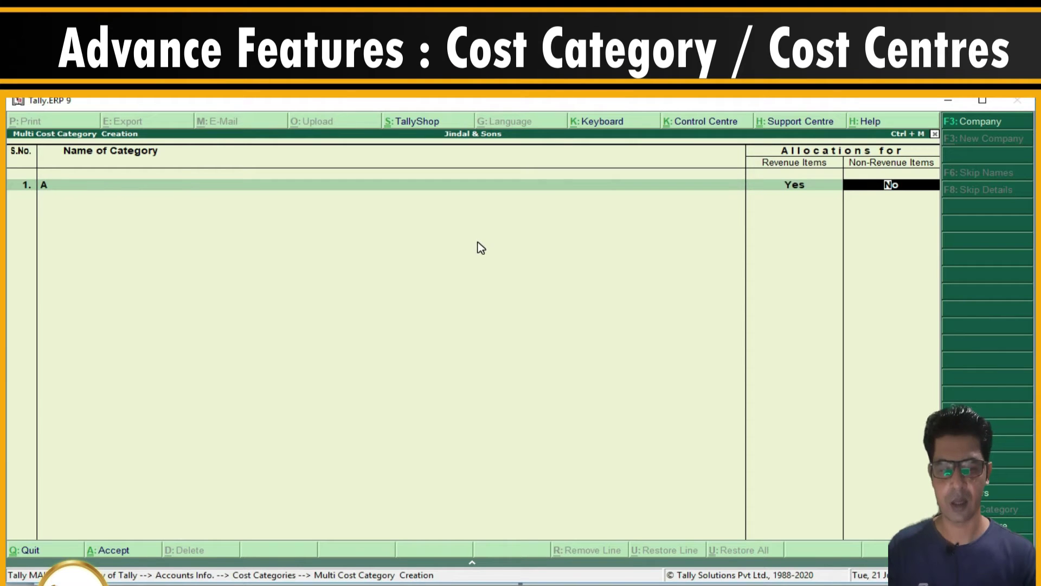
key(Return)
text(B)
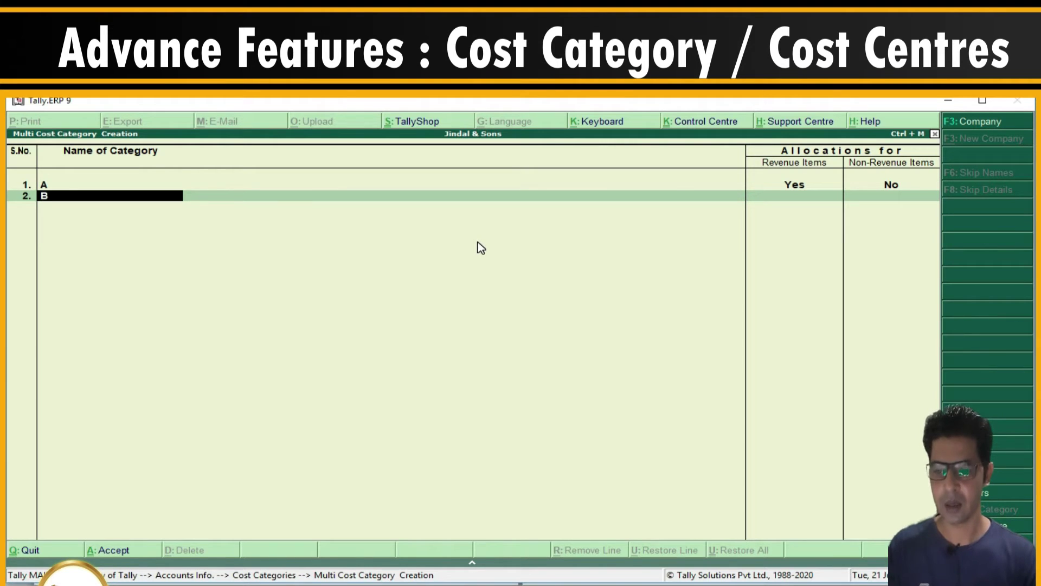
key(Return)
key(Return)
key(Return)
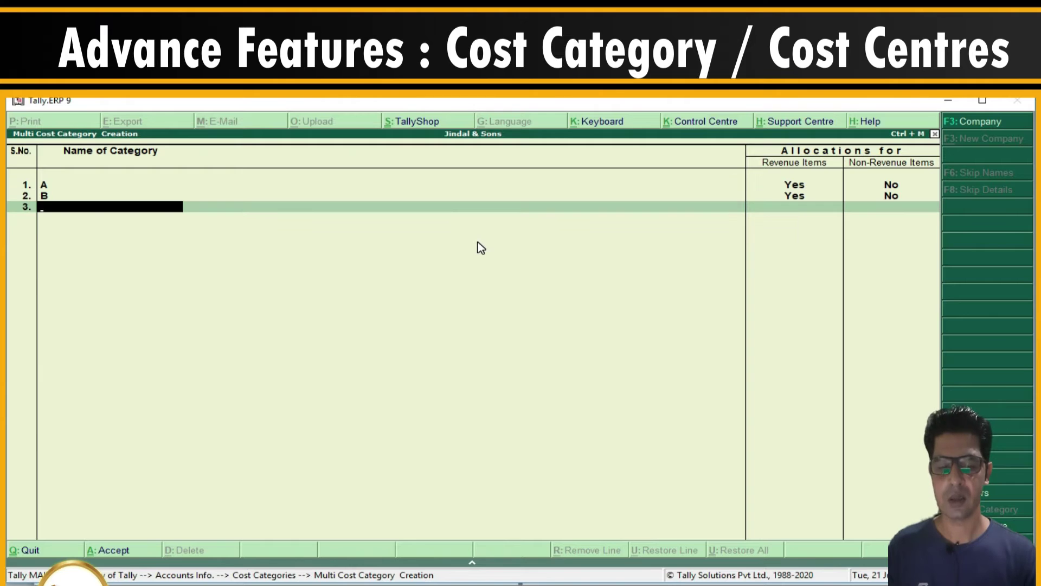
key(Return)
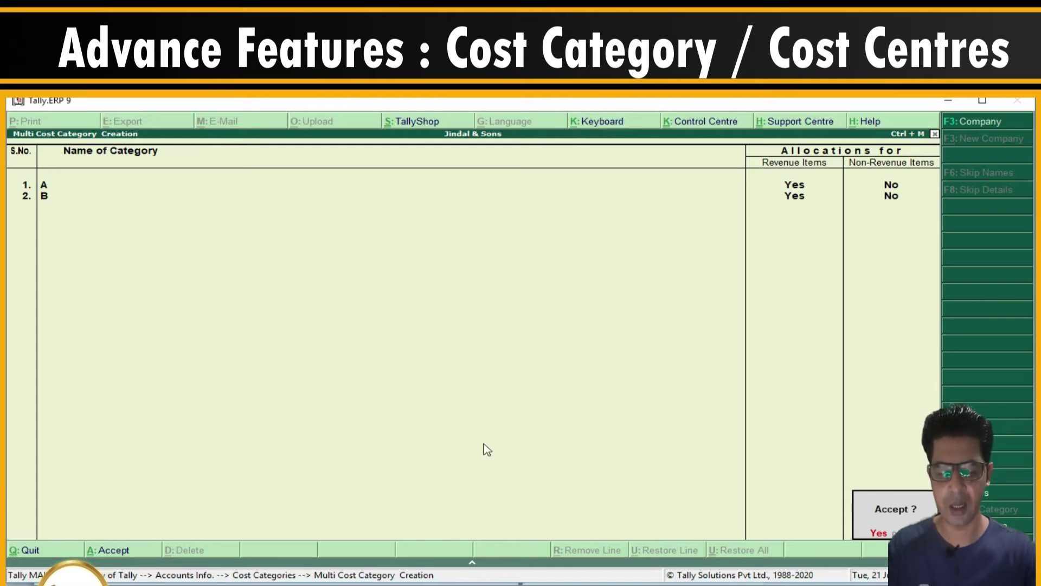
Switch to the Word notes to check the required cost categories, restore the full-screen reading view, and return to Tally
click(562, 584)
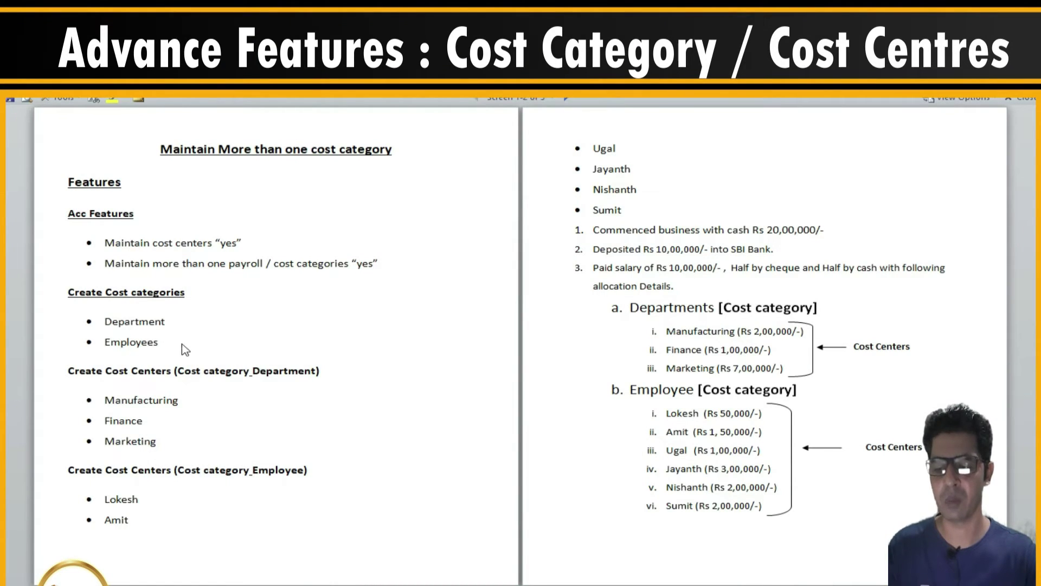
key(Escape)
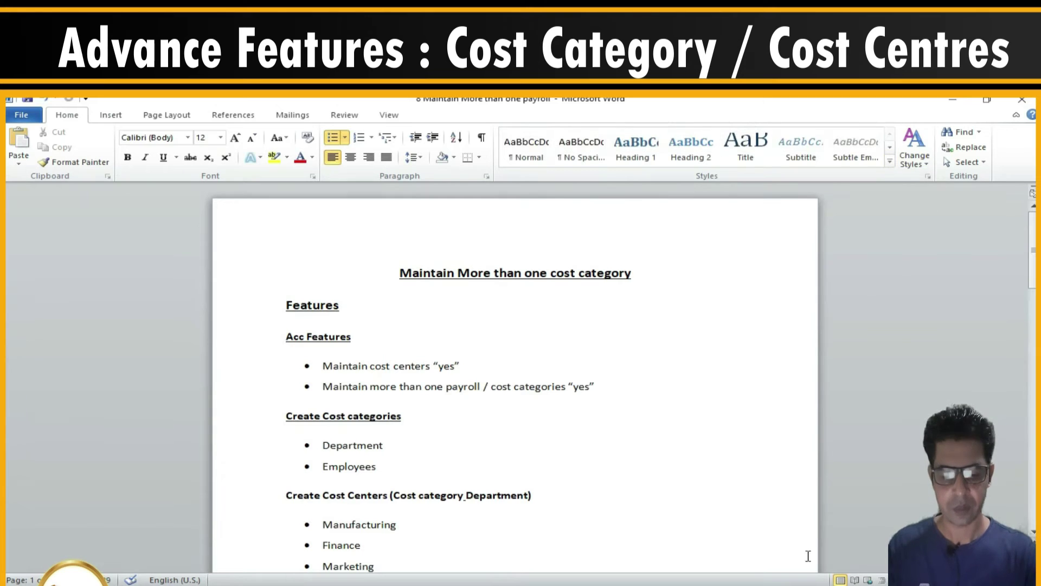
click(855, 580)
key(alt+Tab)
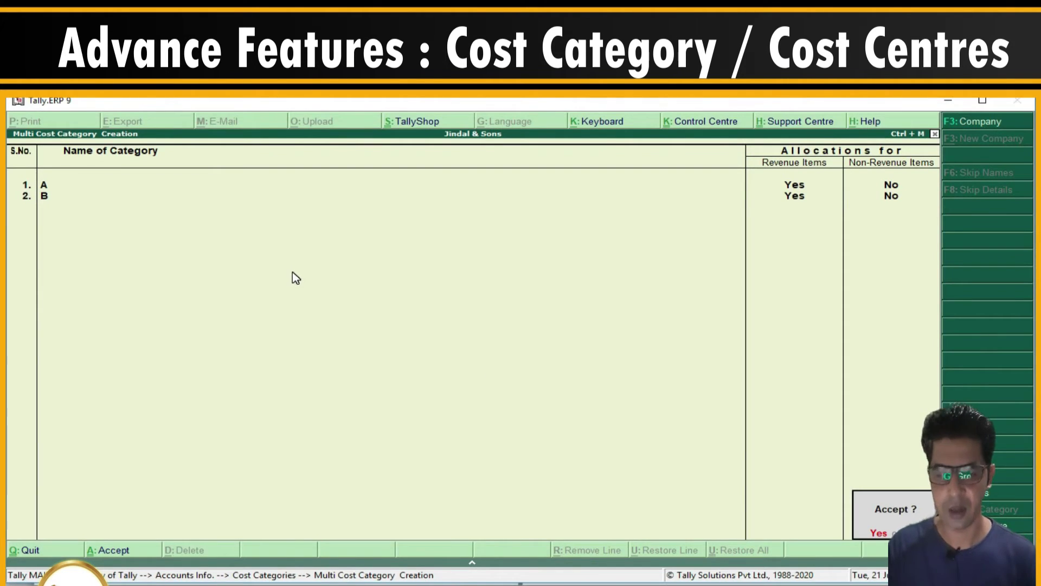
Decline saving cost categories A and B and quit multiple cost category creation
key(n)
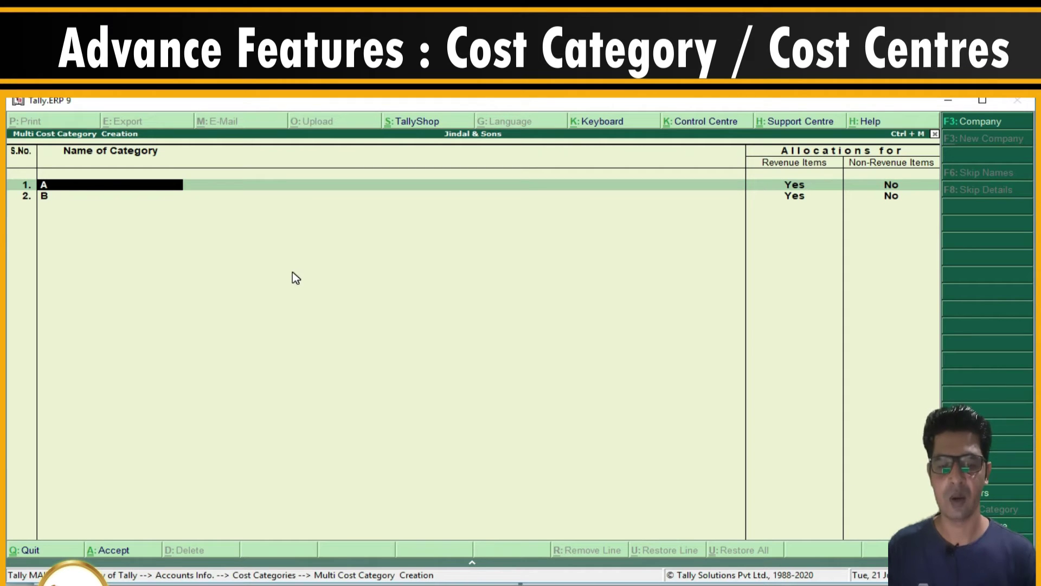
key(BackSpace)
key(Escape)
key(y)
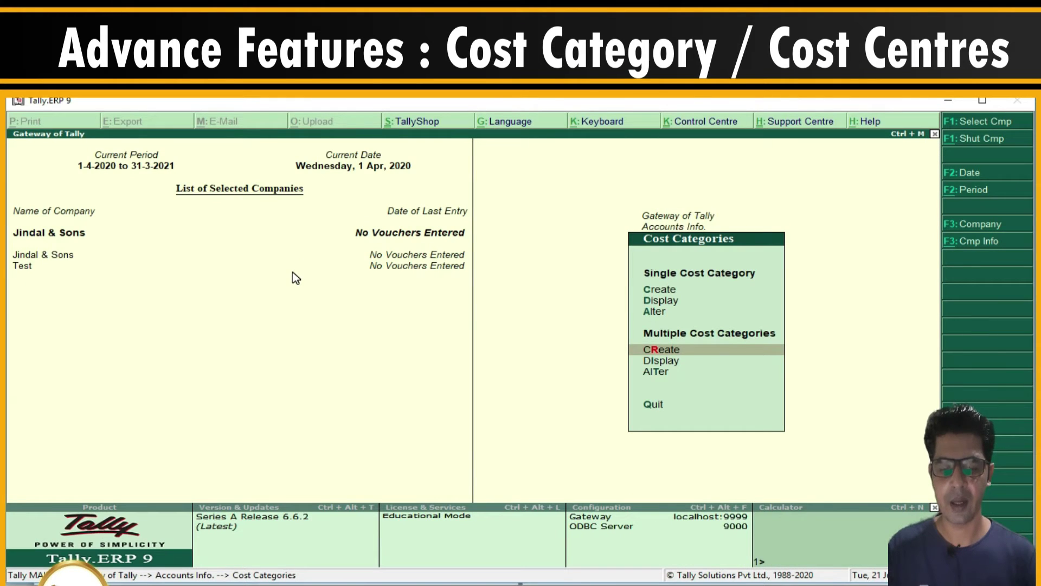
Go back to the Accounts Info. menu and switch to the Word notes to read the required cost centres
key(Escape)
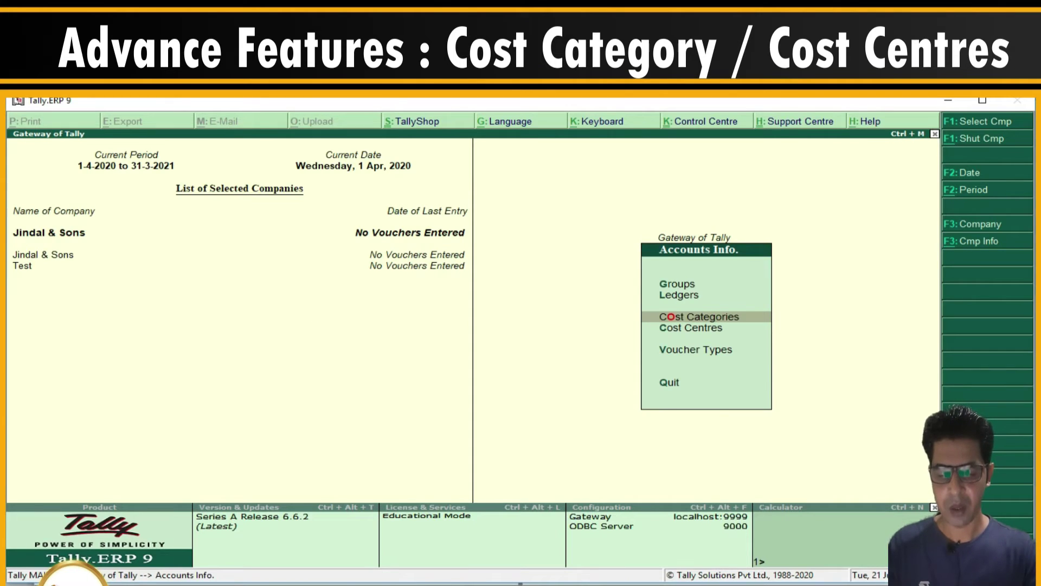
key(alt+Tab)
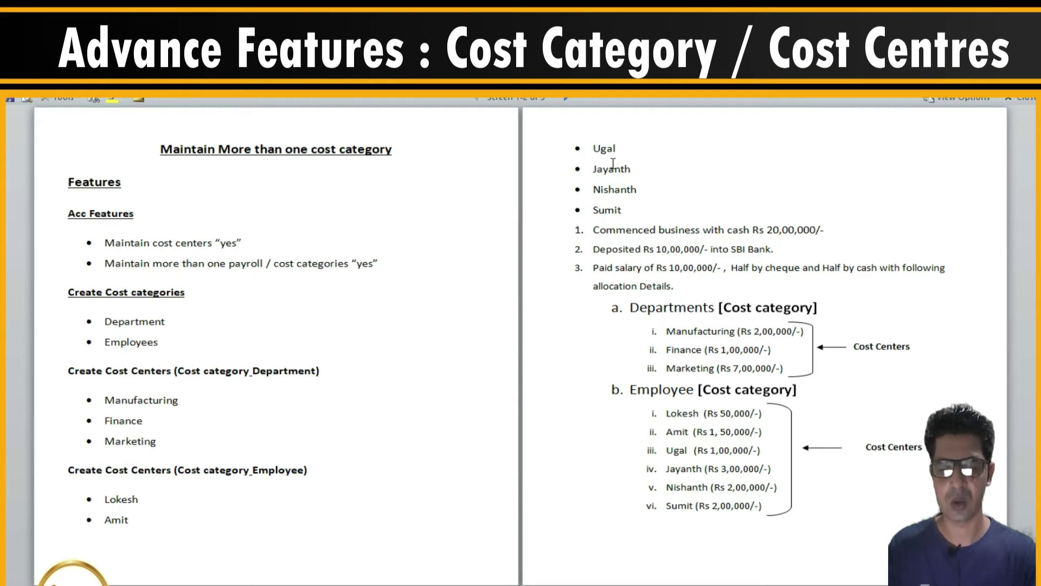
Switch back to Tally and open multiple cost centre creation from the accounts masters
click(586, 581)
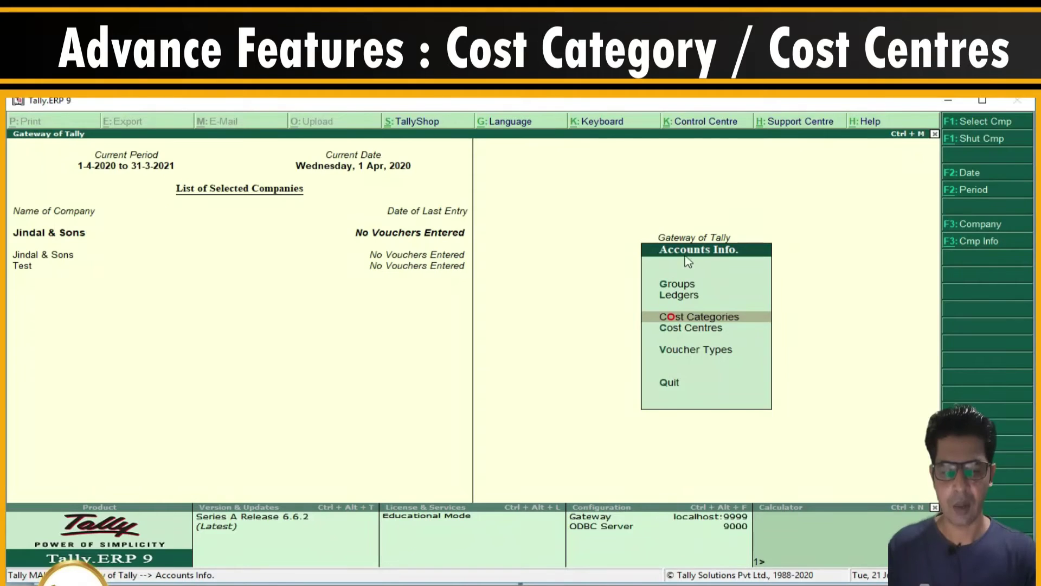
key(Escape)
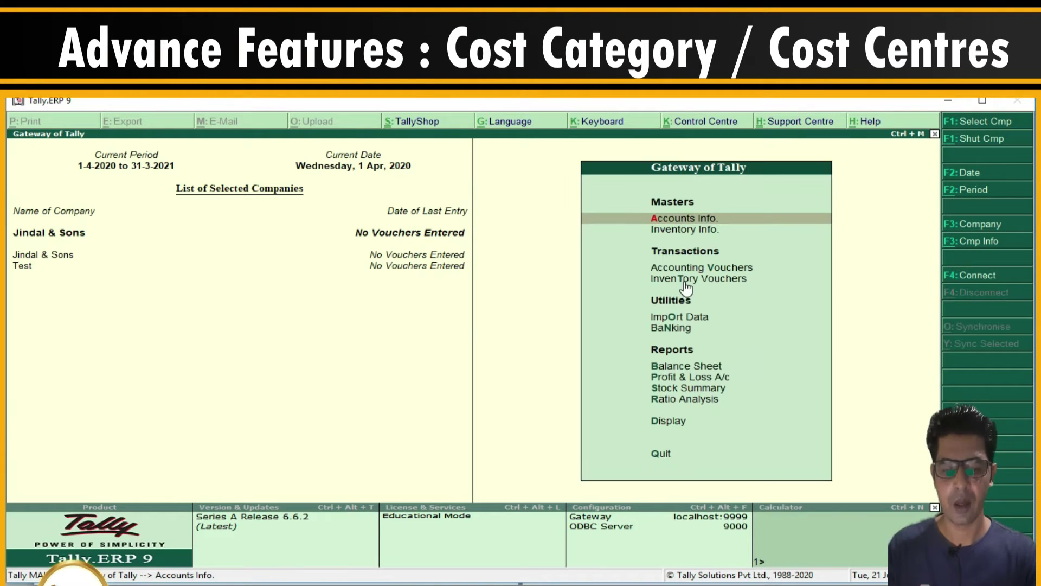
key(Return)
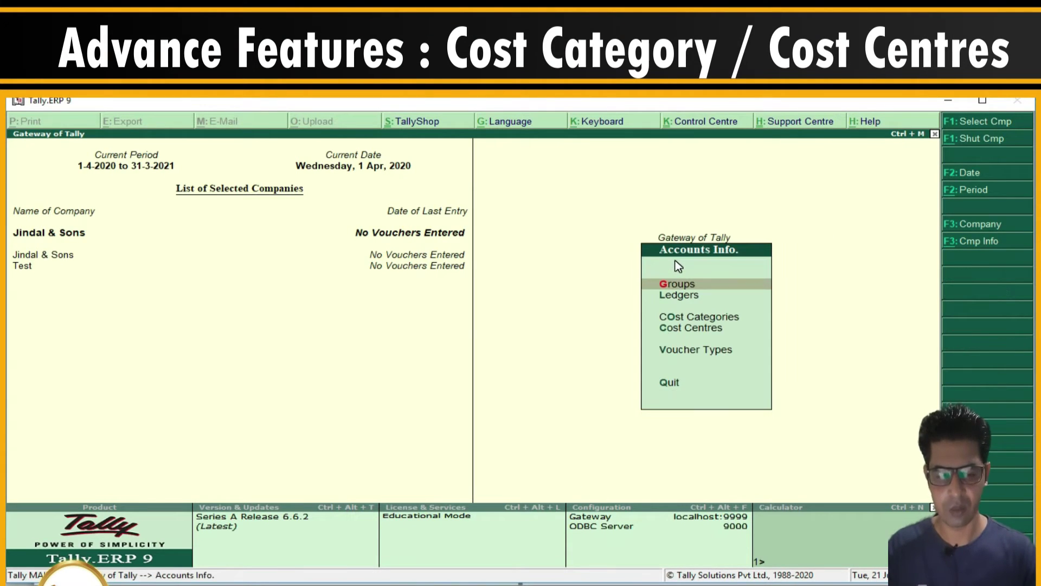
key(Down)
key(Down)
key(Down)
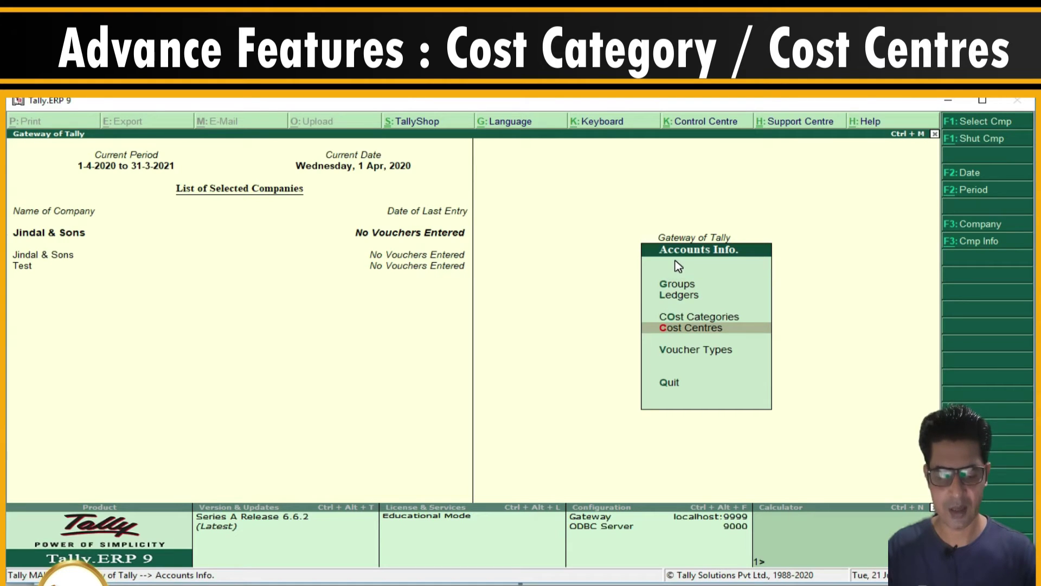
key(Return)
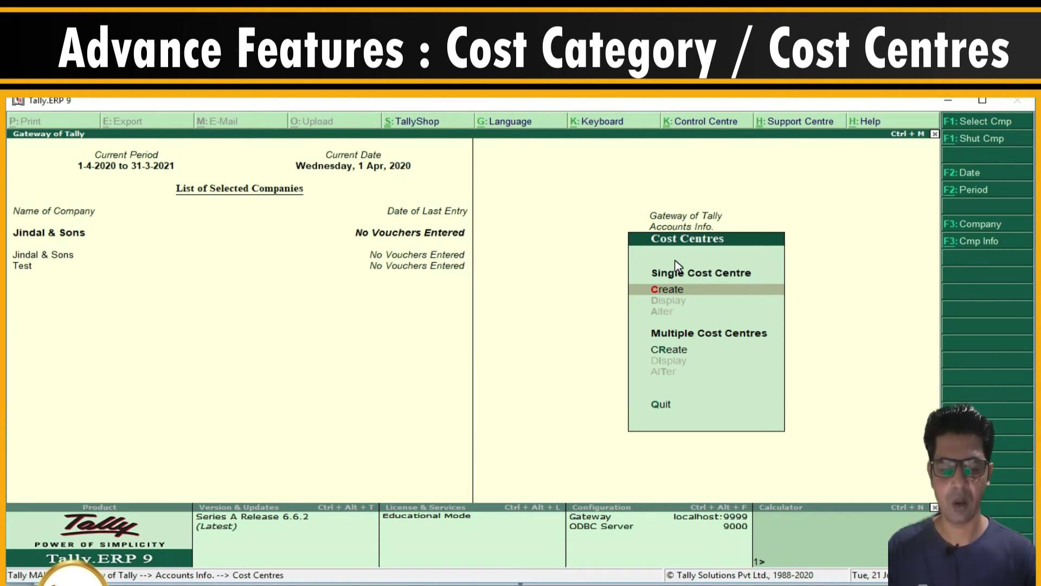
click(677, 351)
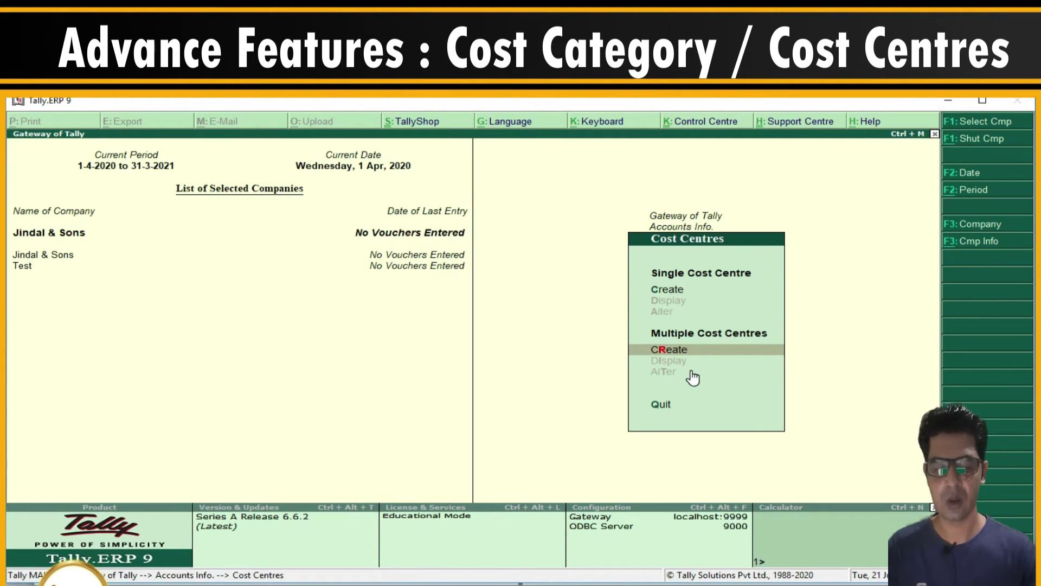
key(Return)
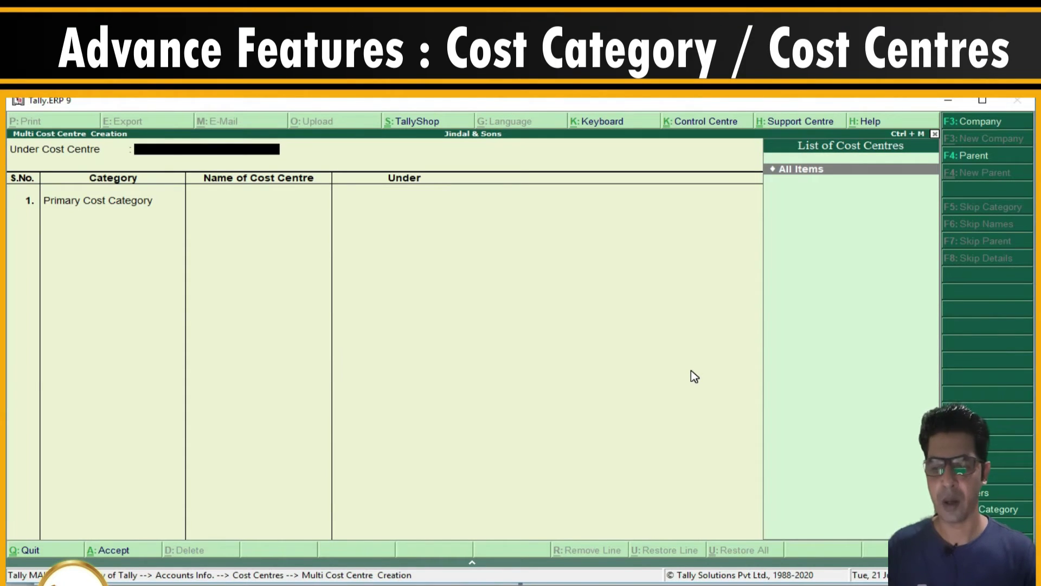
Choose All Items as the parent scope and add the cost centre Manufacturing in the Departments category, under Primary
key(Return)
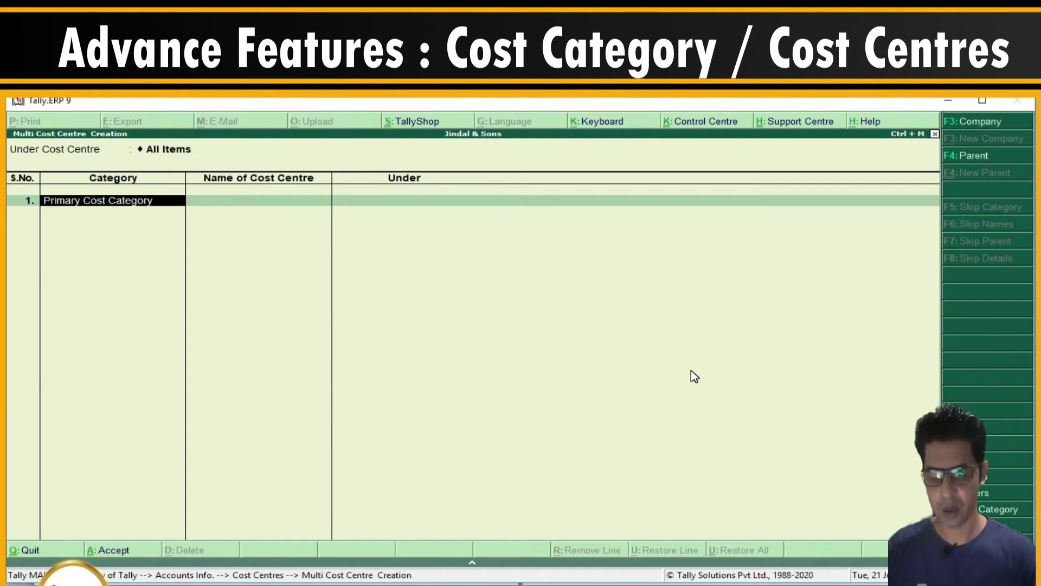
key(BackSpace)
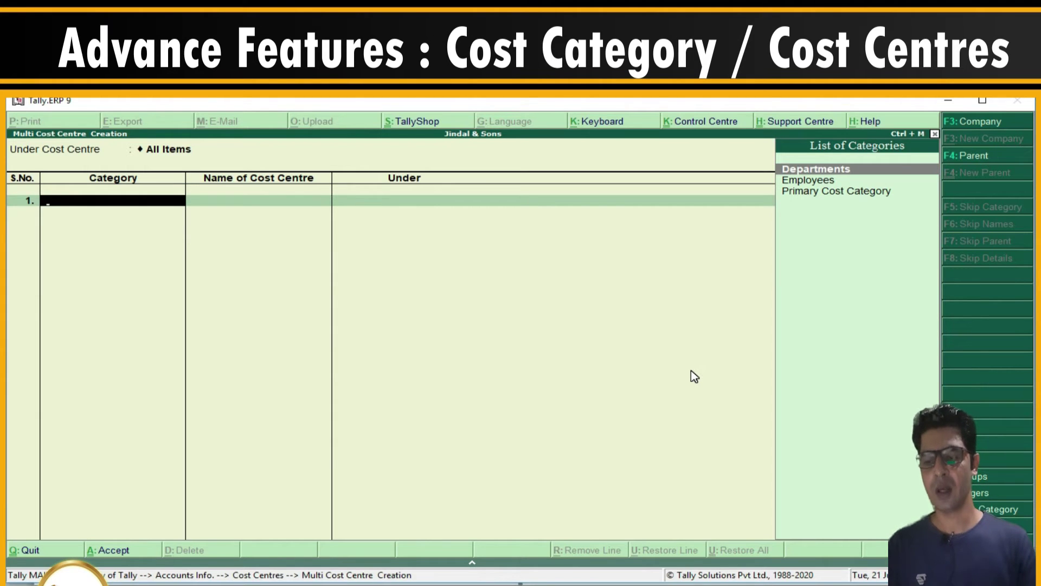
key(Return)
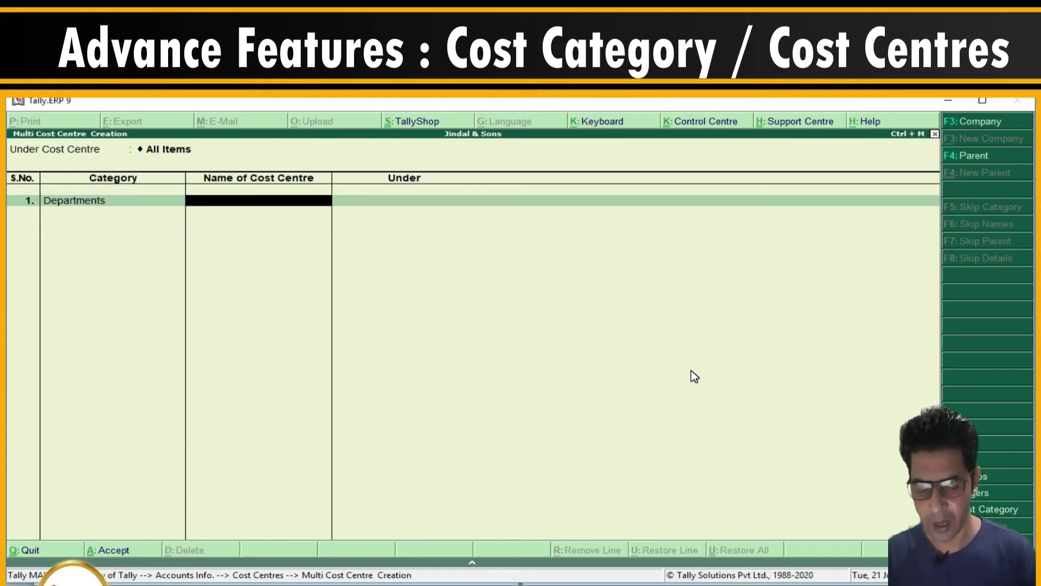
text(Manufacturing)
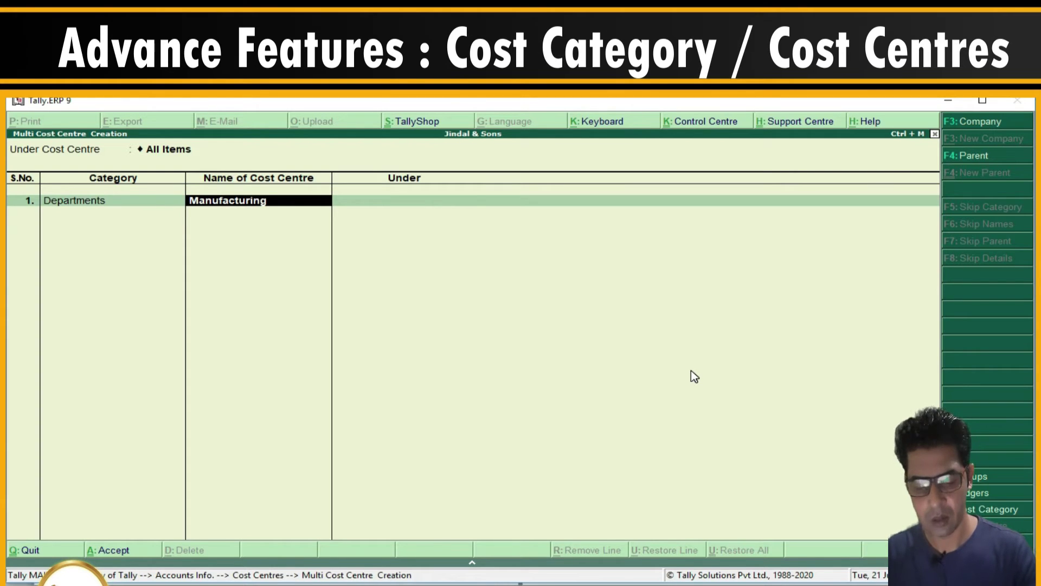
key(Return)
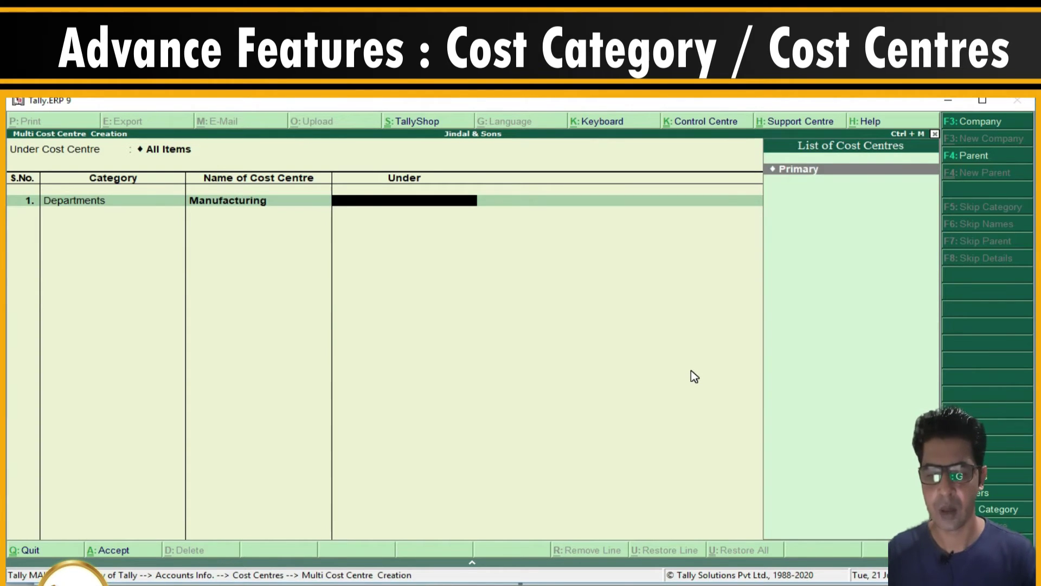
key(Return)
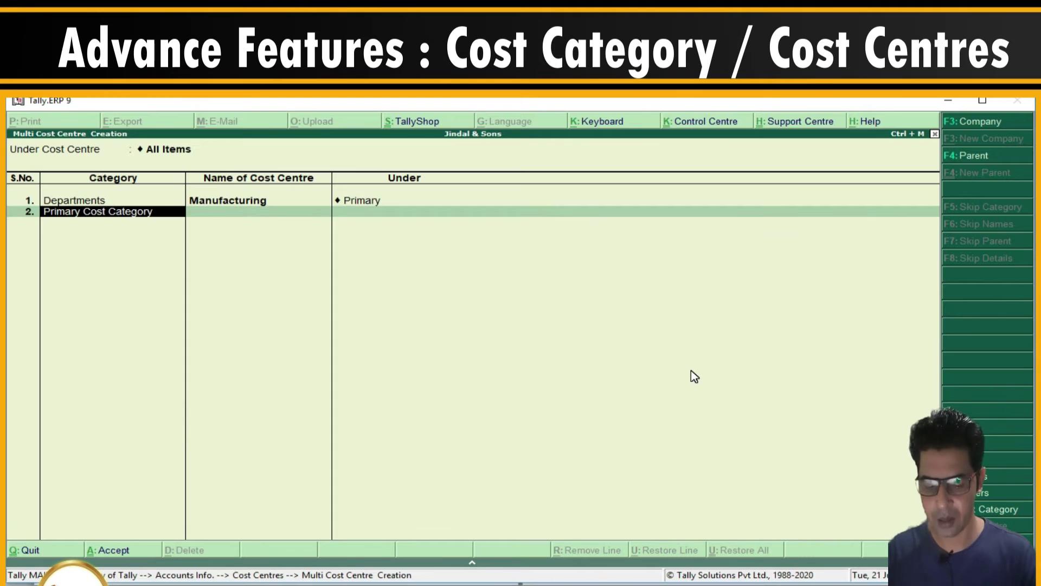
Add the cost centre Finance in the Departments category, under Primary
text(d)
key(Return)
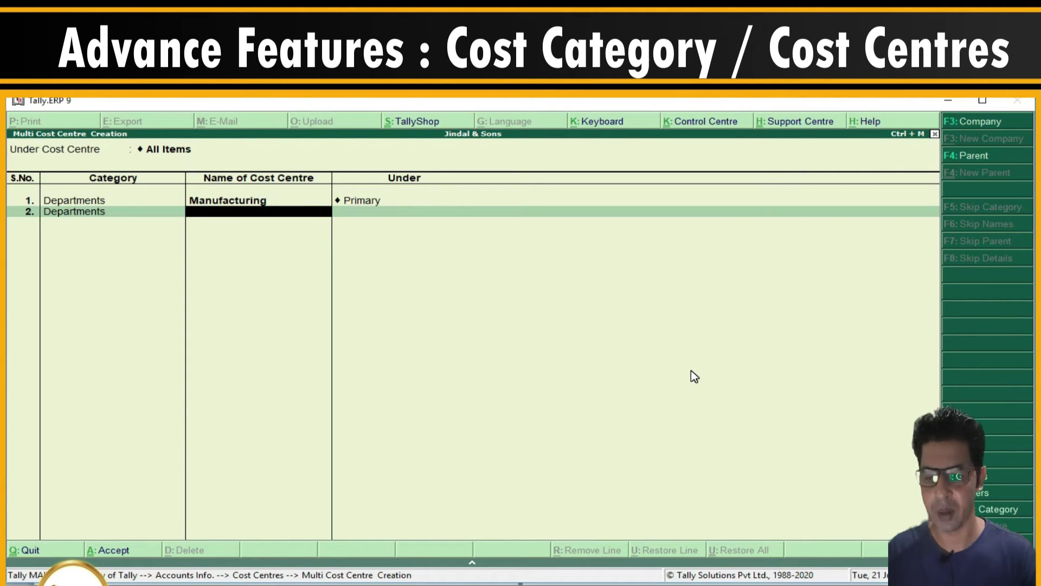
text(Fin)
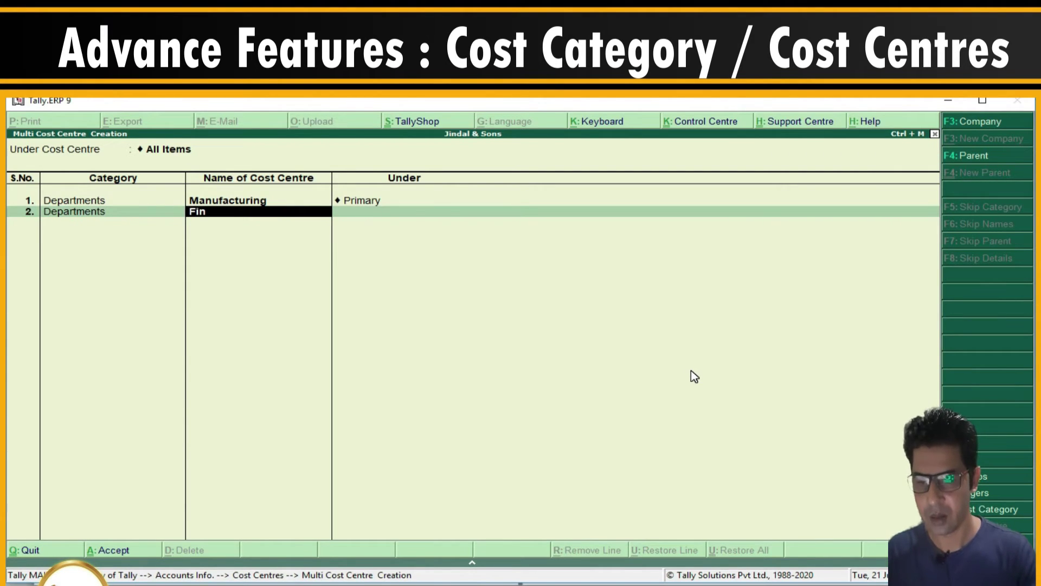
text(an)
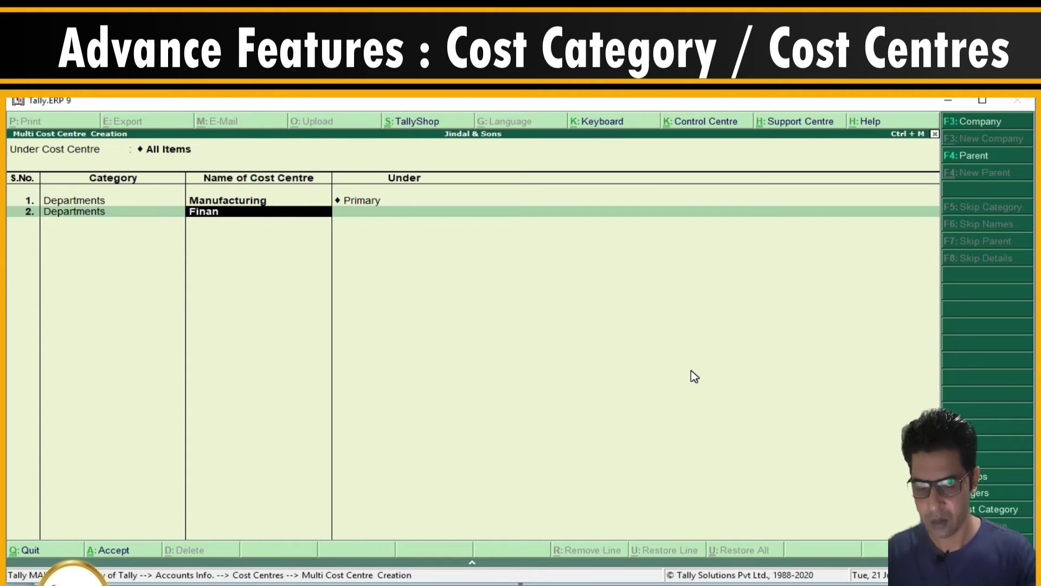
text(ce)
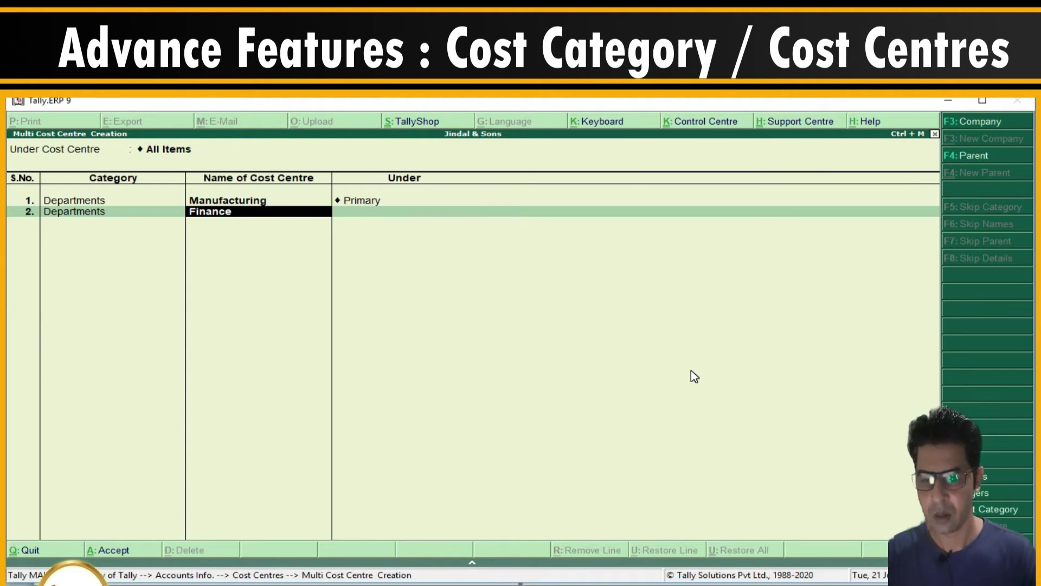
key(Return)
key(Return)
Add the cost centre Marketing in the Departments category, under Primary
text(d)
key(Return)
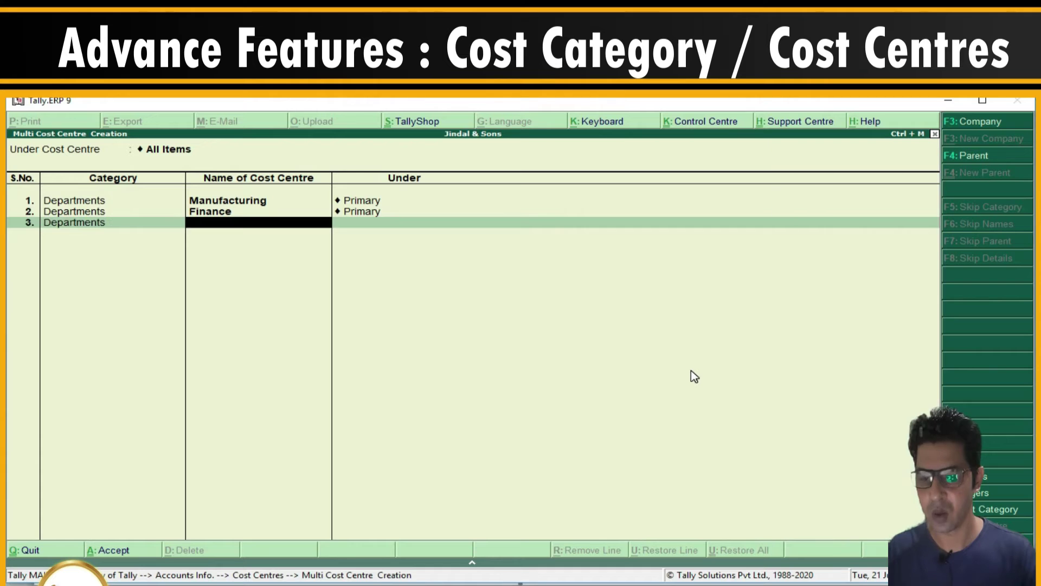
text(Marke)
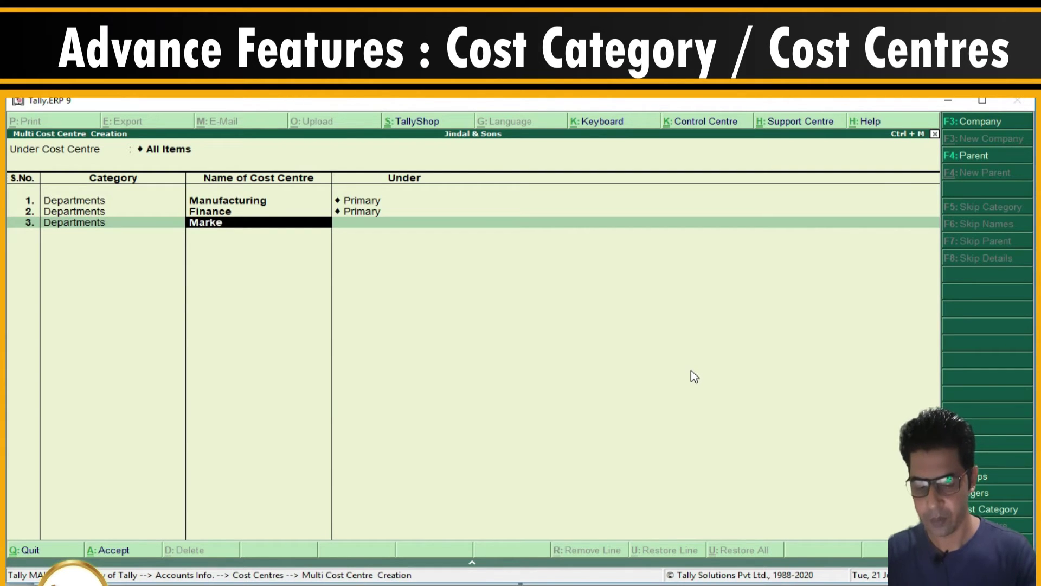
text(ting)
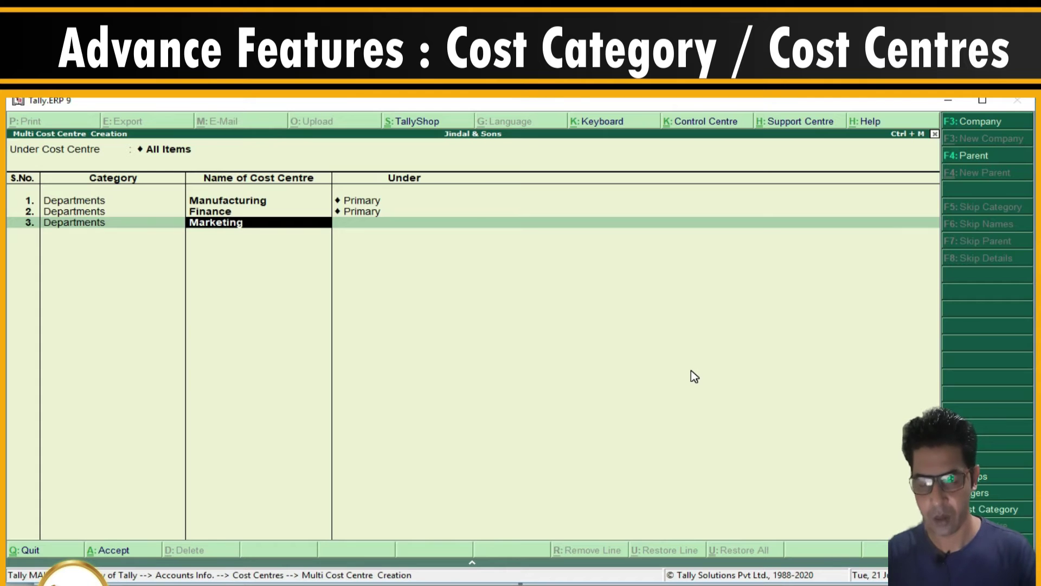
key(Return)
key(Return)
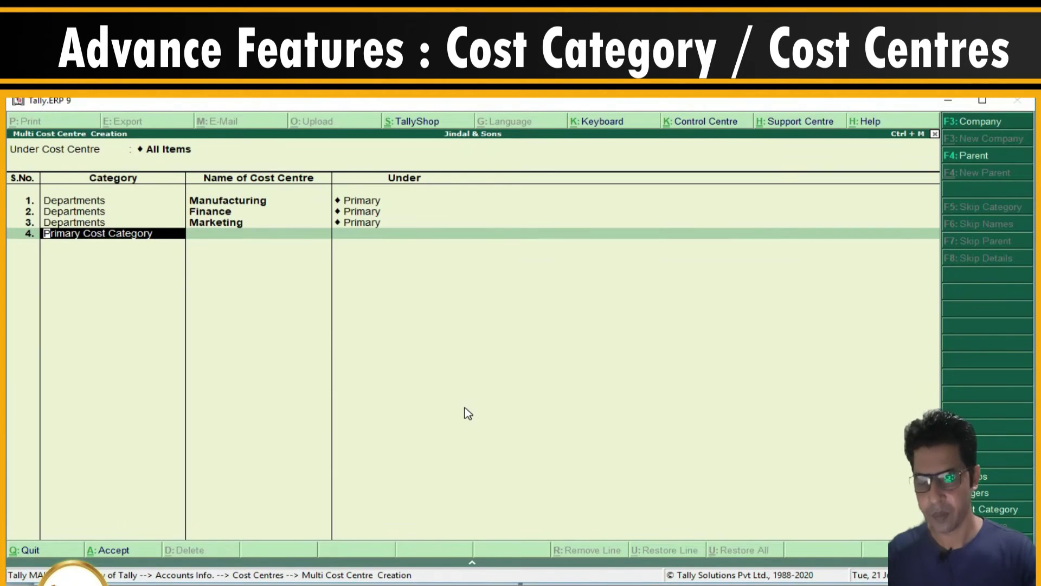
Add the first employee named in the notes as a cost centre in the Employees category, under Primary
text(Em)
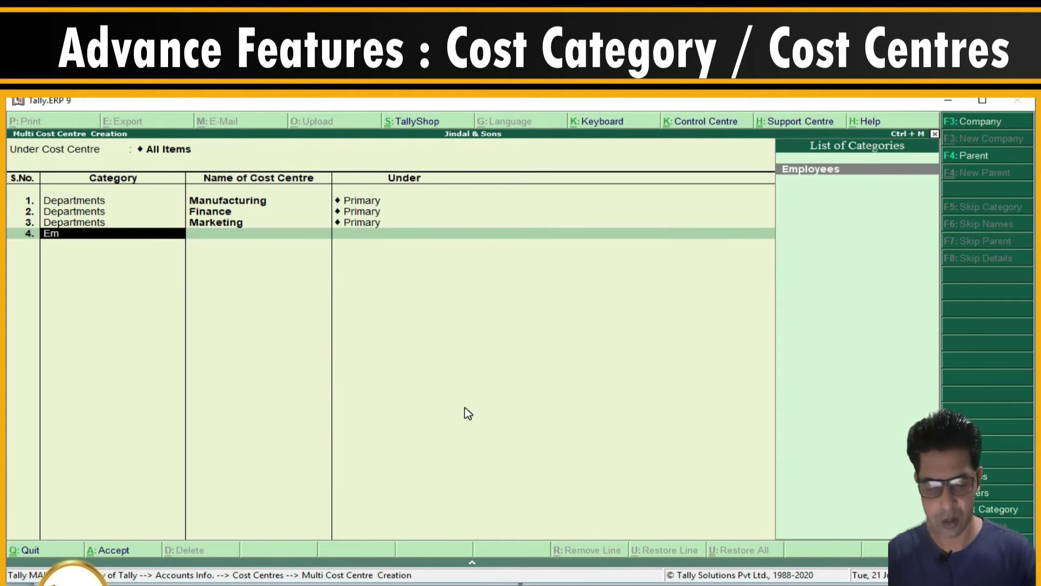
key(Return)
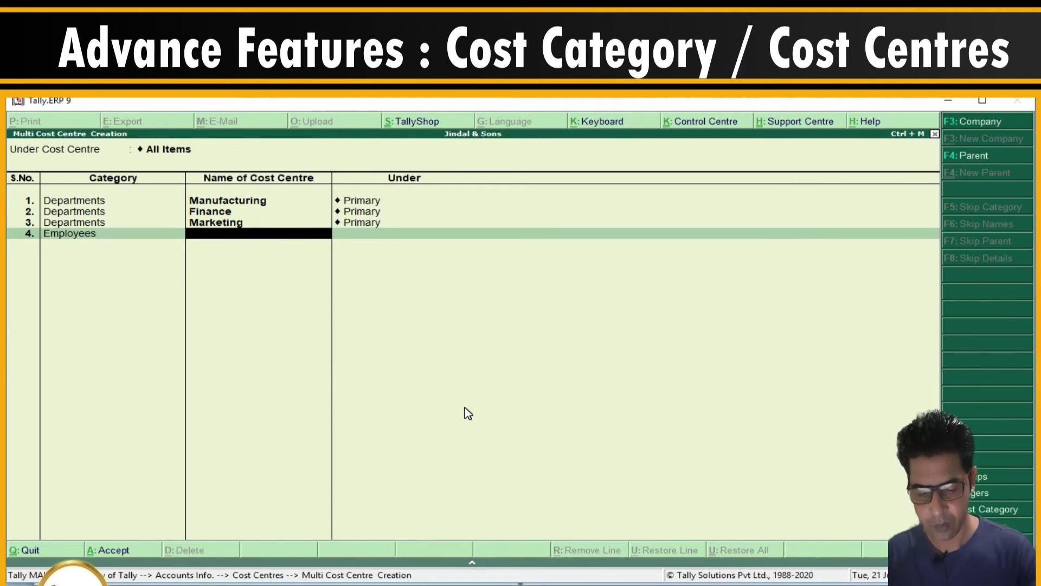
text(Lokesh)
key(Return)
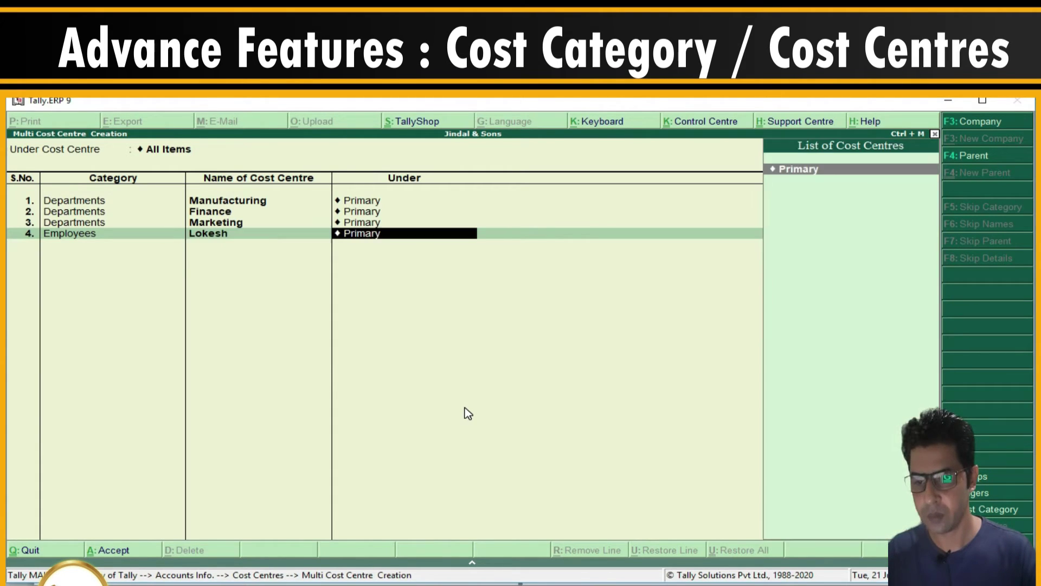
key(Return)
Add the second employee named in the notes as a cost centre in the Employees category, under Primary
text(Employees)
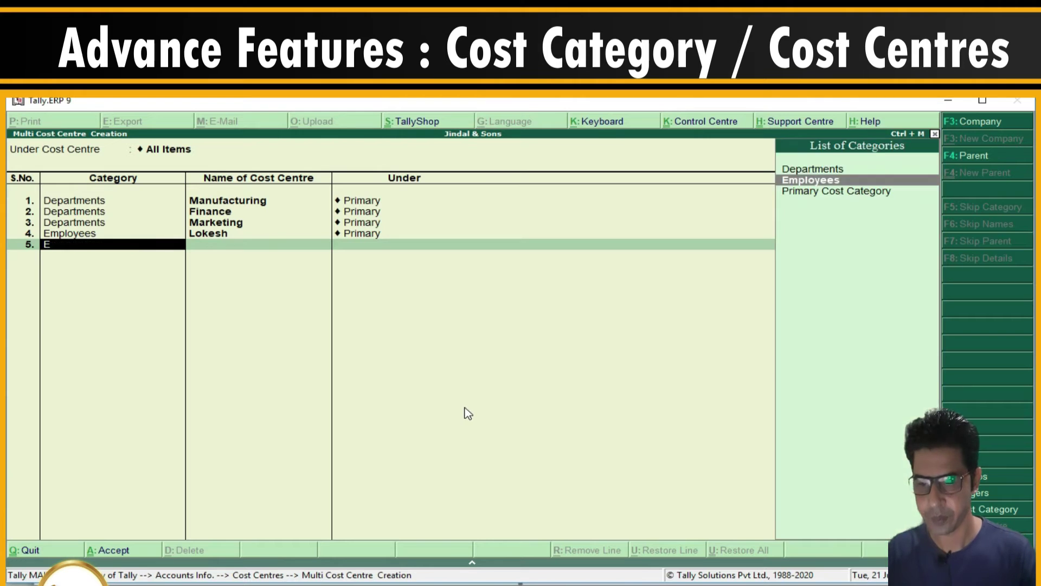
key(Return)
text(Amit)
key(Return)
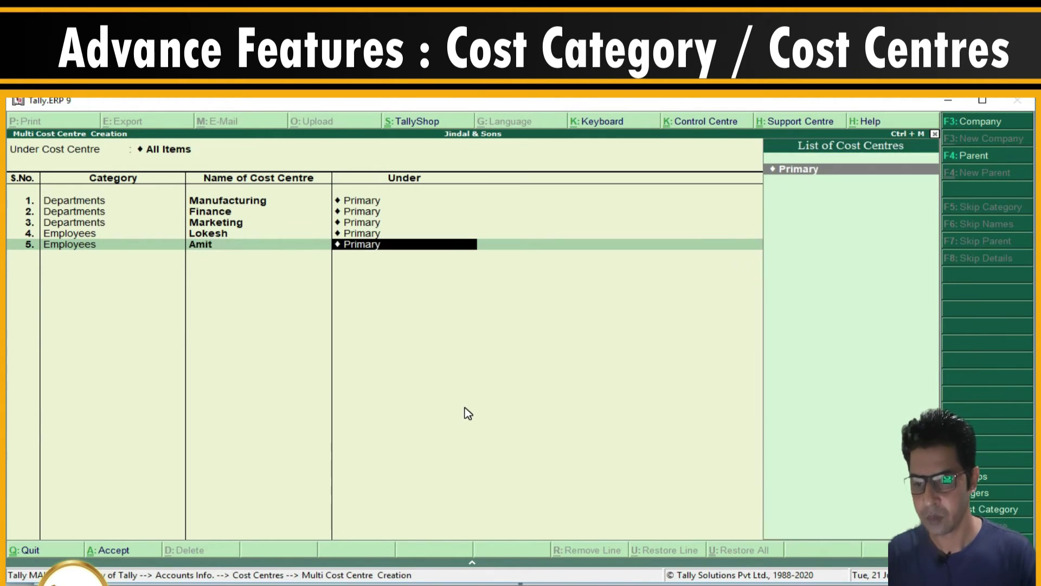
key(Return)
Add the third employee named in the notes as a cost centre in the Employees category, under Primary
text(E)
key(Return)
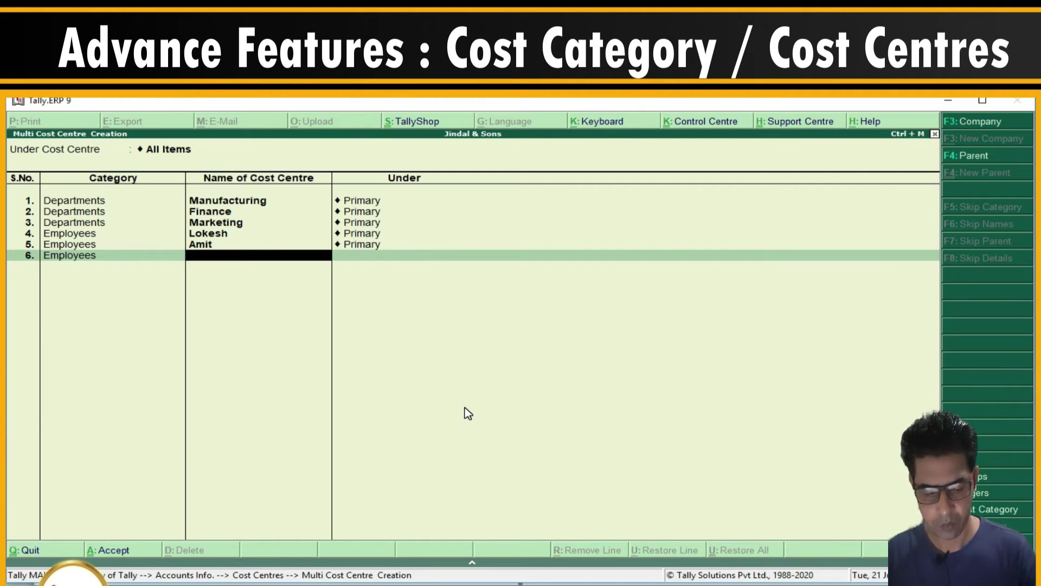
text(Ugal)
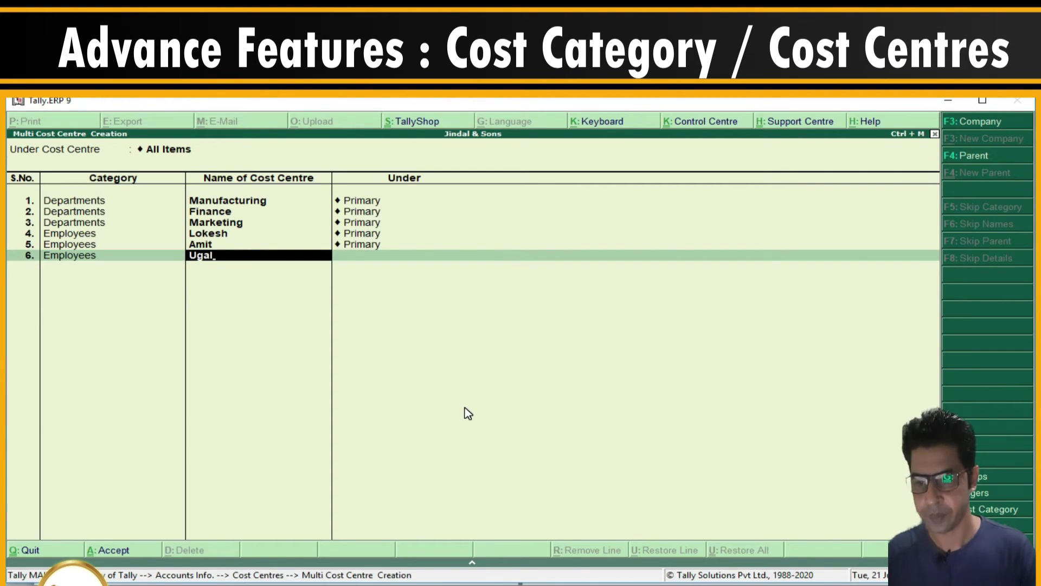
key(Return)
key(Return)
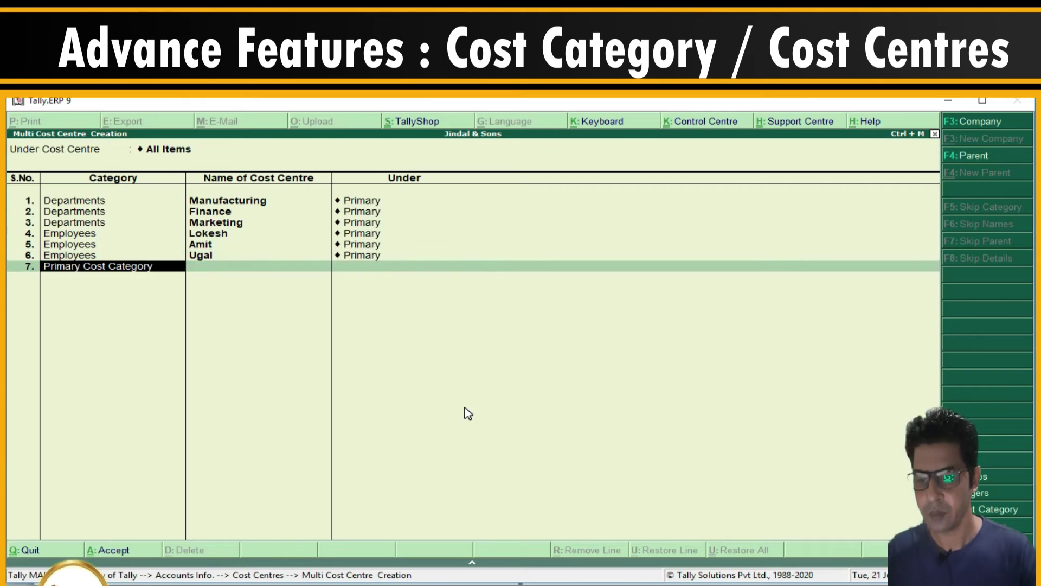
Check the Word notes for the remaining employees, return to Tally, and add the fourth one as an Employees cost centre under Primary
key(alt+Tab)
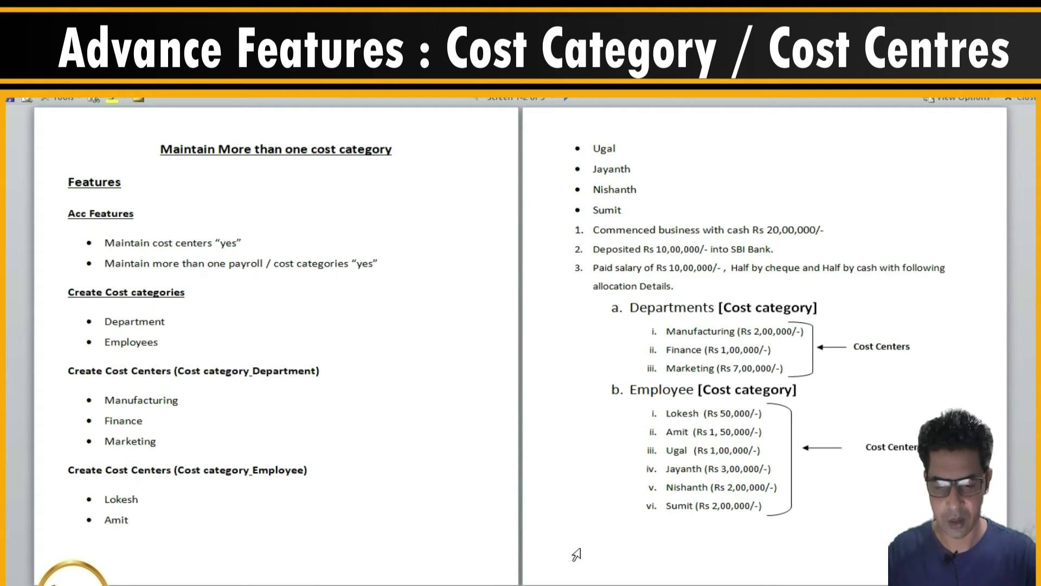
key(alt+Tab)
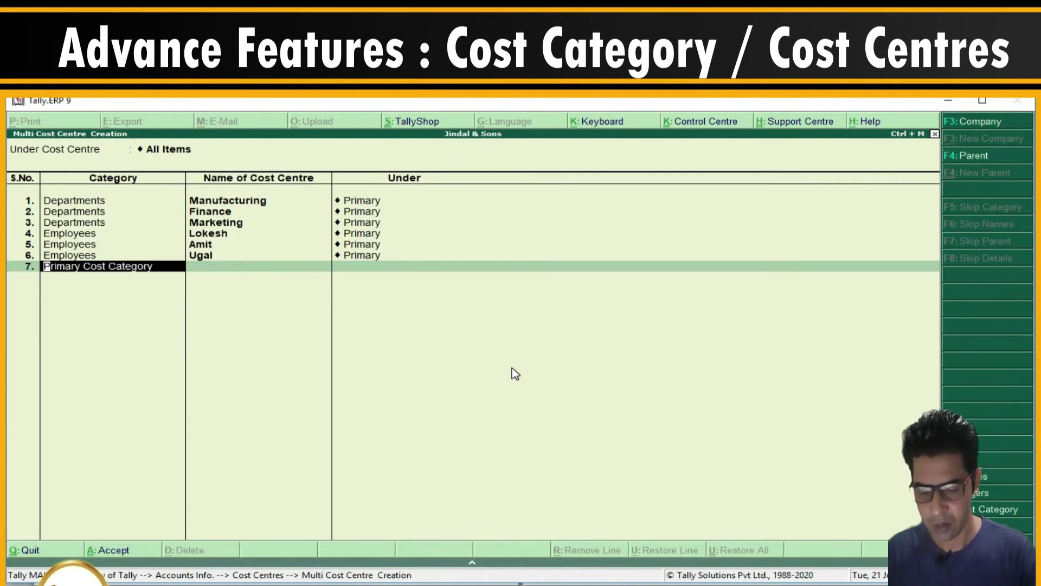
text(E)
key(Return)
text(Jayanth)
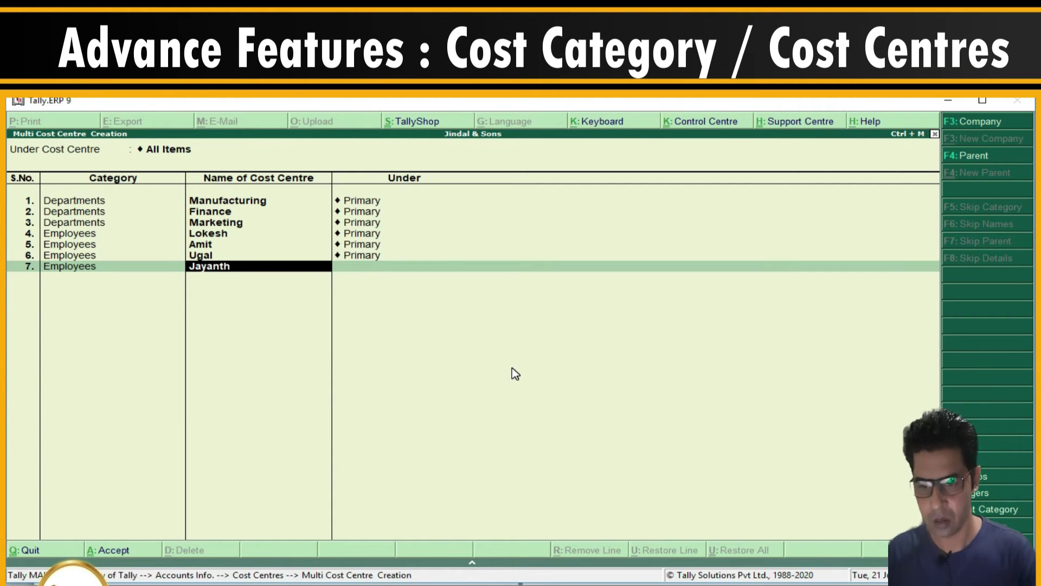
key(Return)
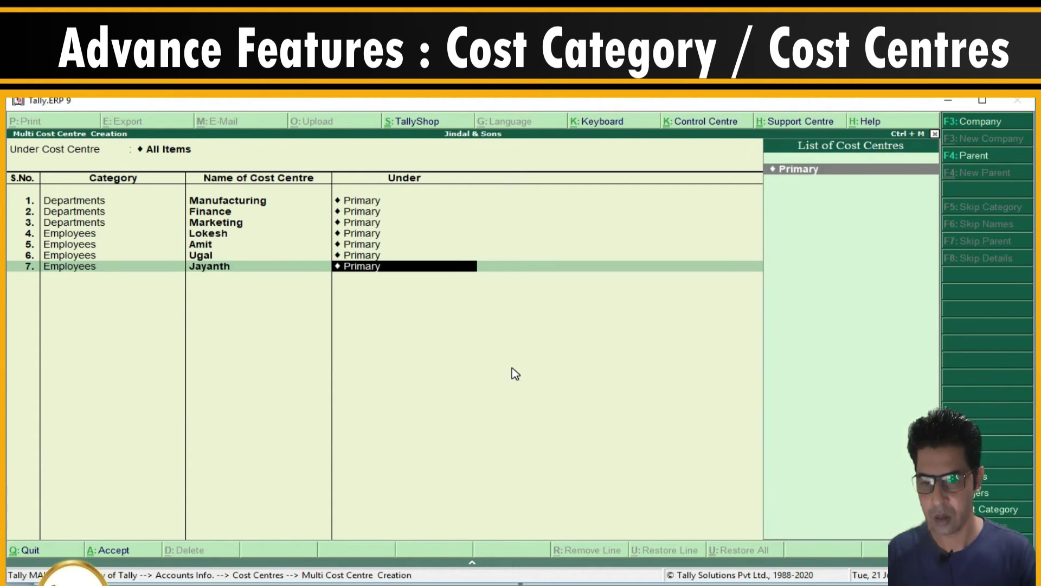
key(Return)
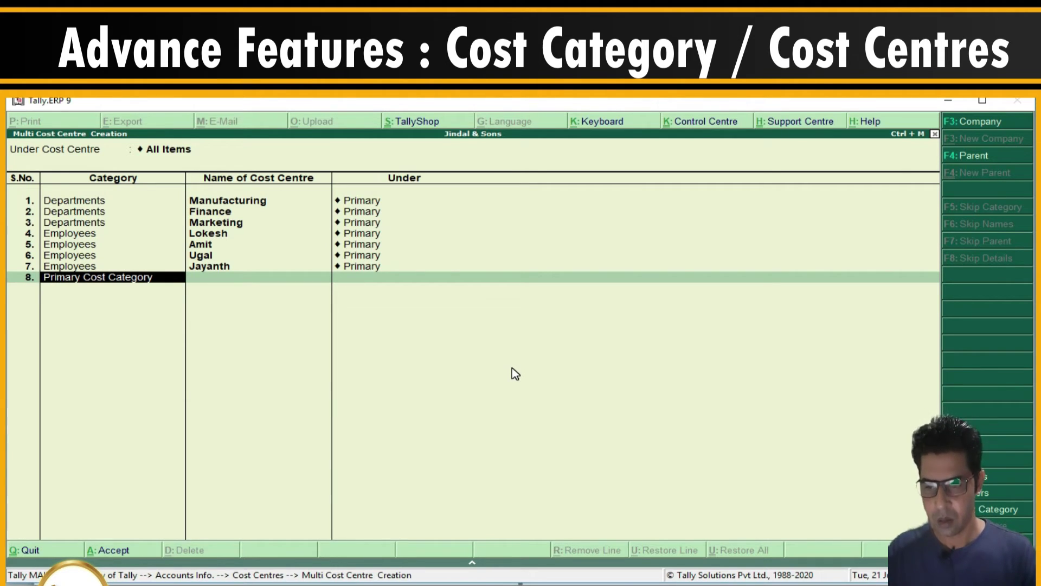
Add the fifth employee named in the notes as a cost centre in the Employees category, under Primary
text(Employees)
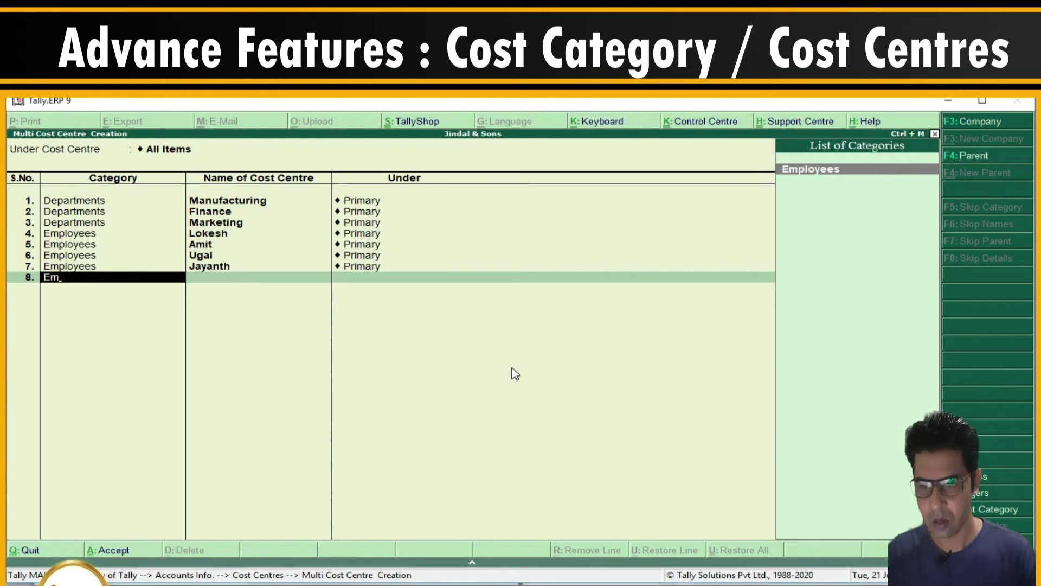
key(Return)
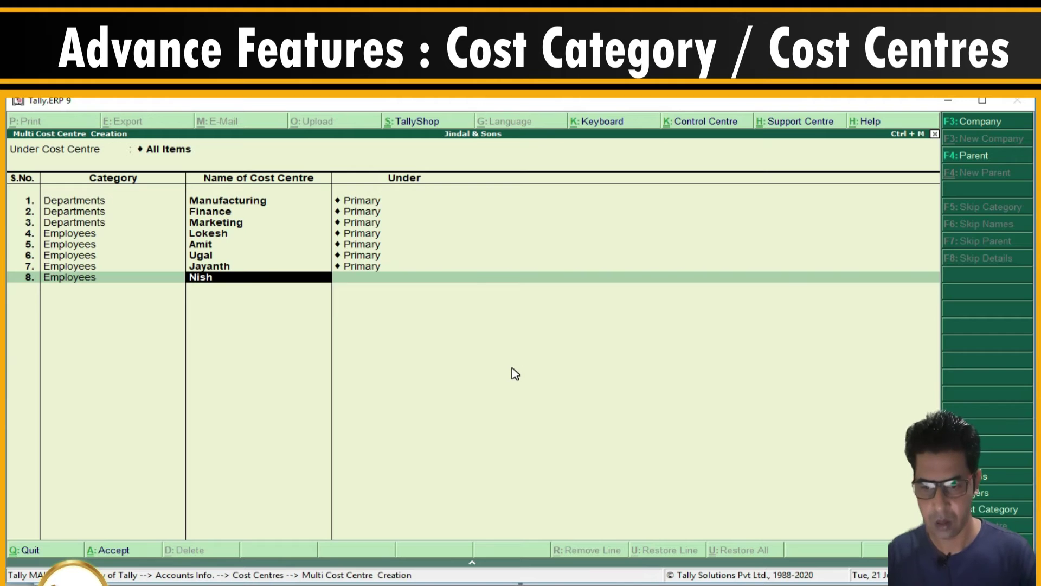
text(Nish)
key(Return)
key(Return)
Add the sixth employee named in the notes as an Employees cost centre under Primary, and save the whole cost centre list
text(Em)
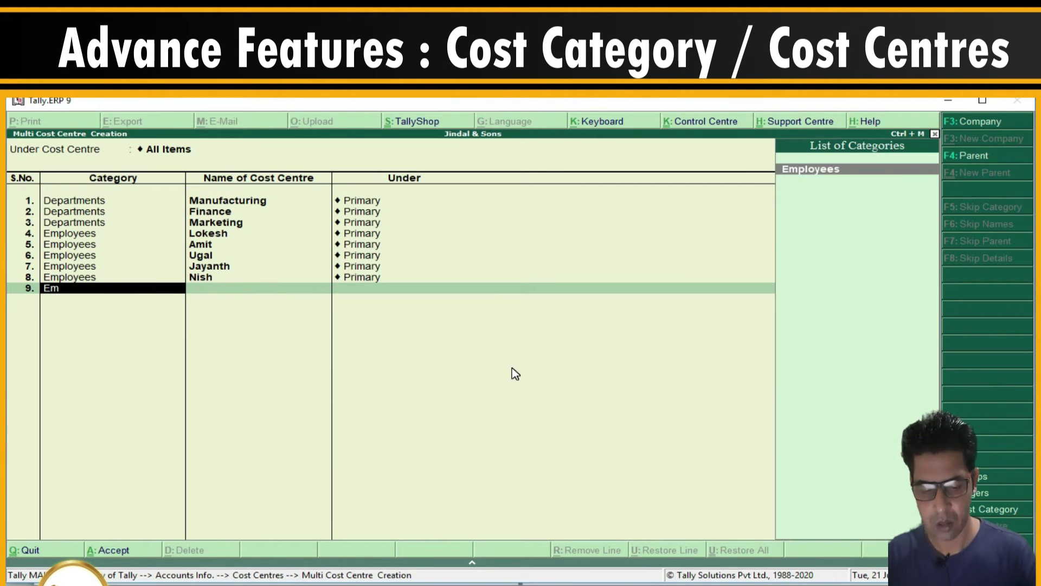
key(Return)
text(Sumit)
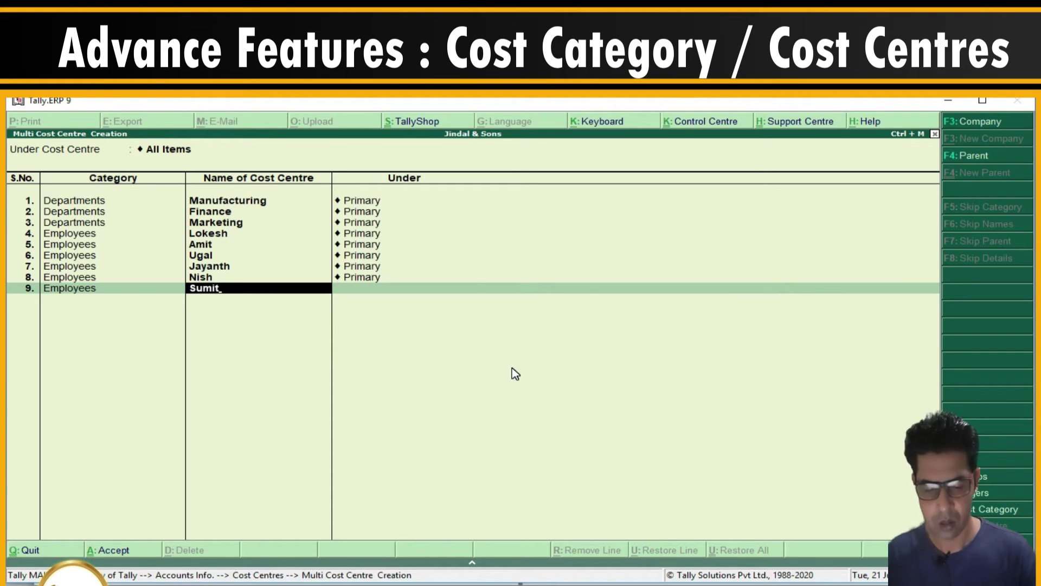
key(Return)
key(Return)
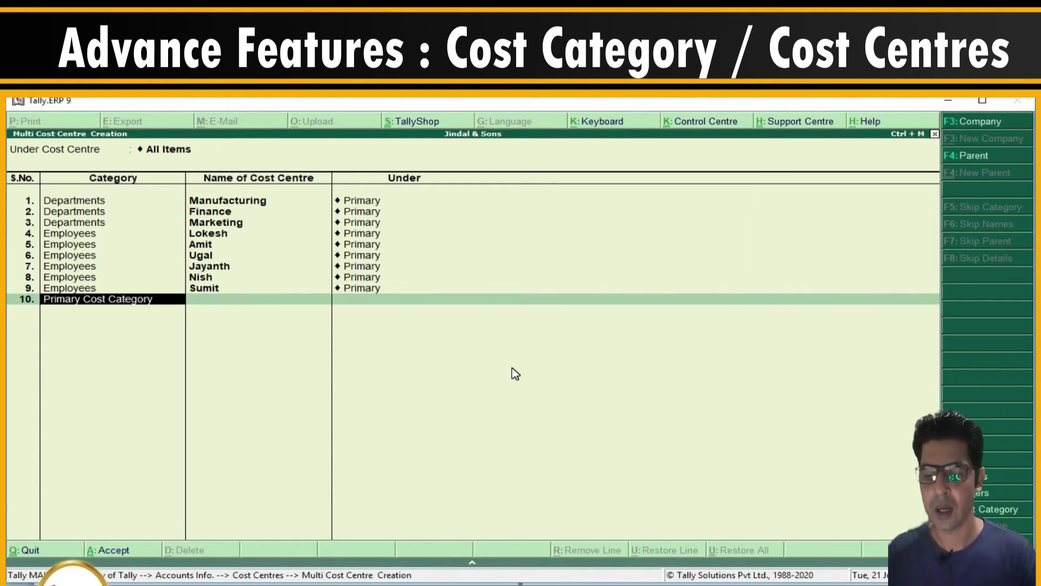
key(Return)
key(Return)
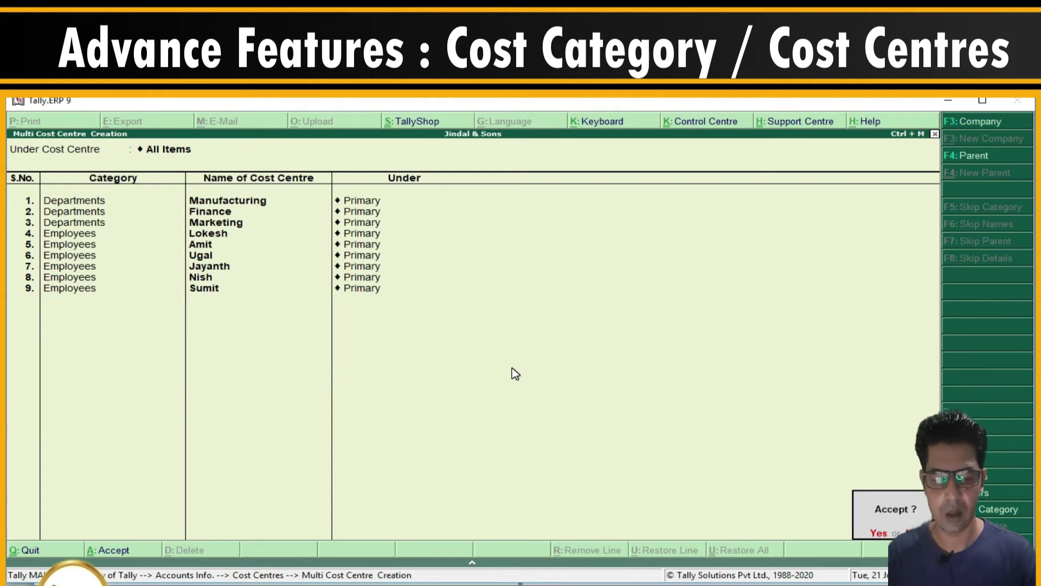
key(Return)
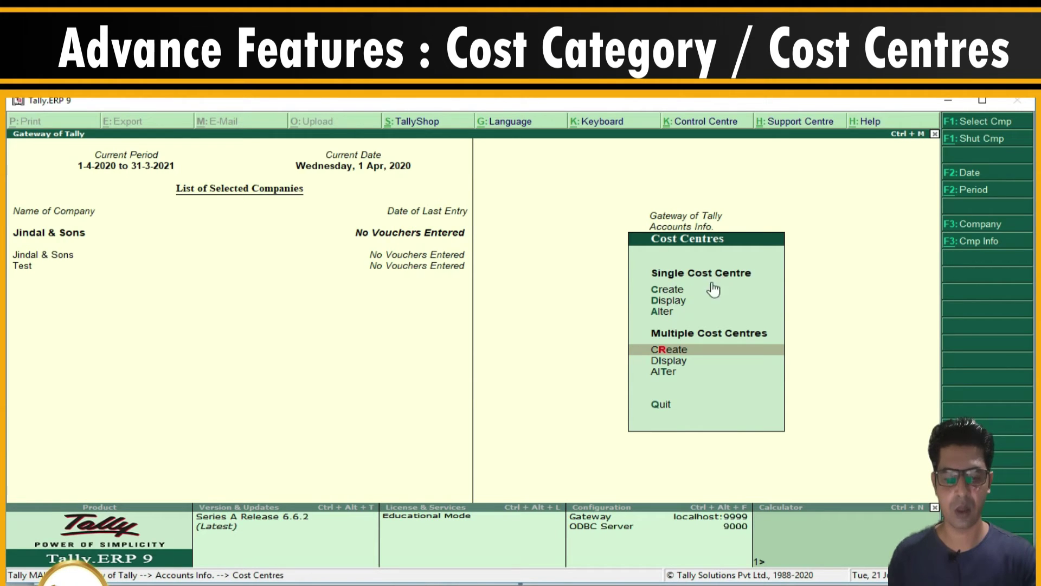
Review the single cost centre lists, open the first employee's cost centre for alteration, and call up its deletion without confirming it
click(666, 302)
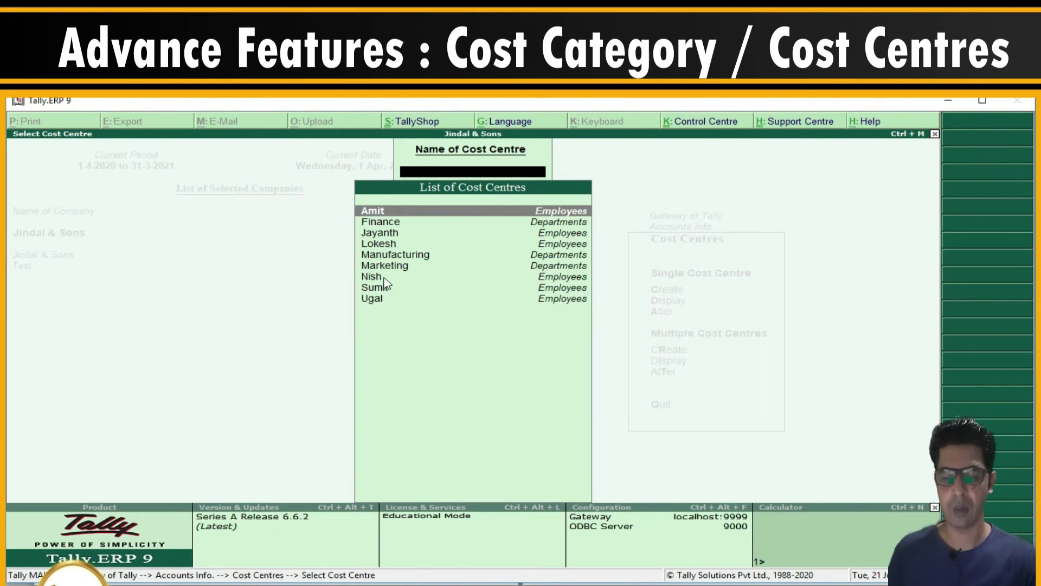
key(Escape)
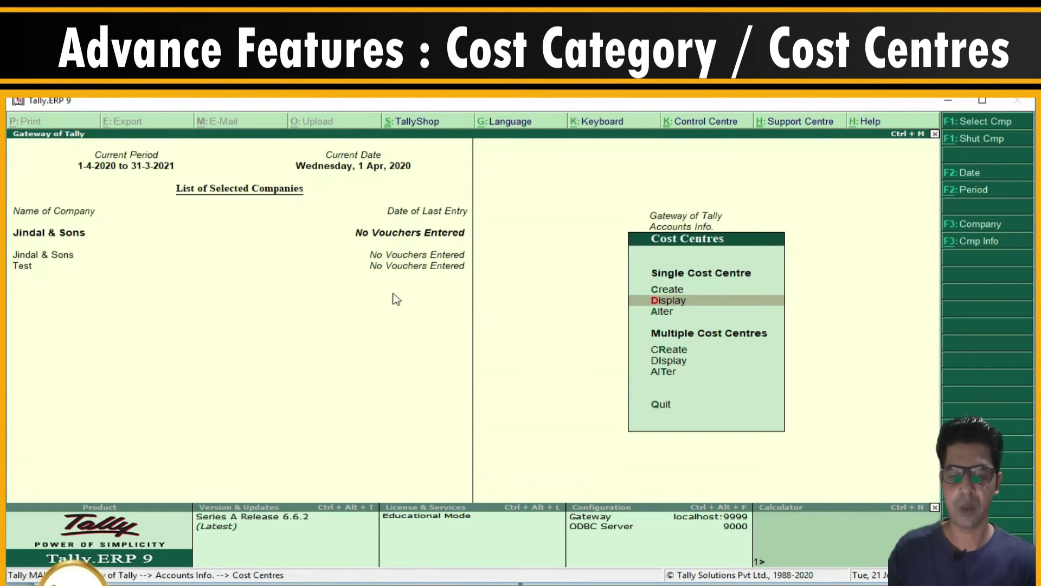
click(664, 313)
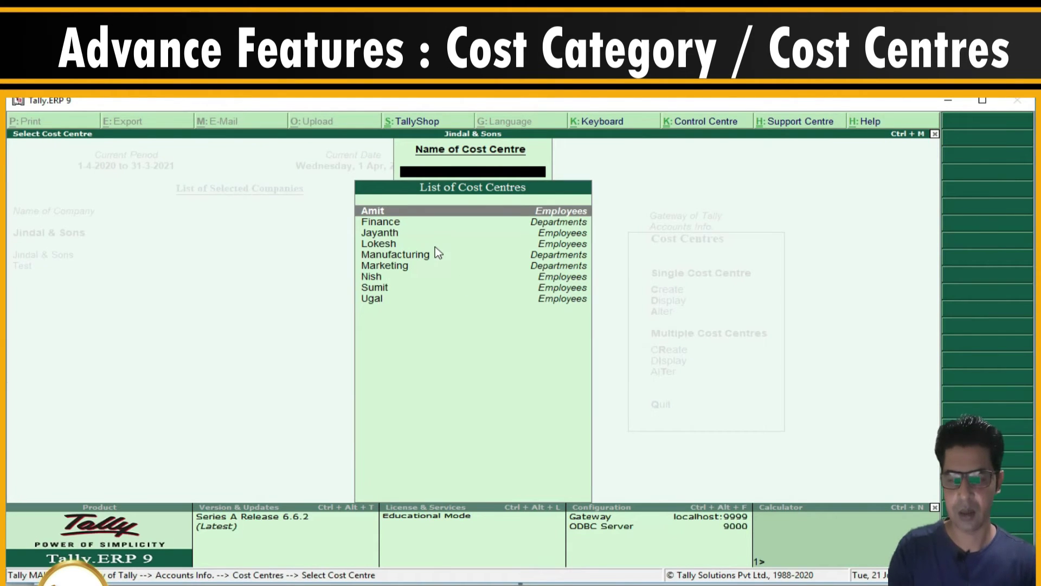
key(Return)
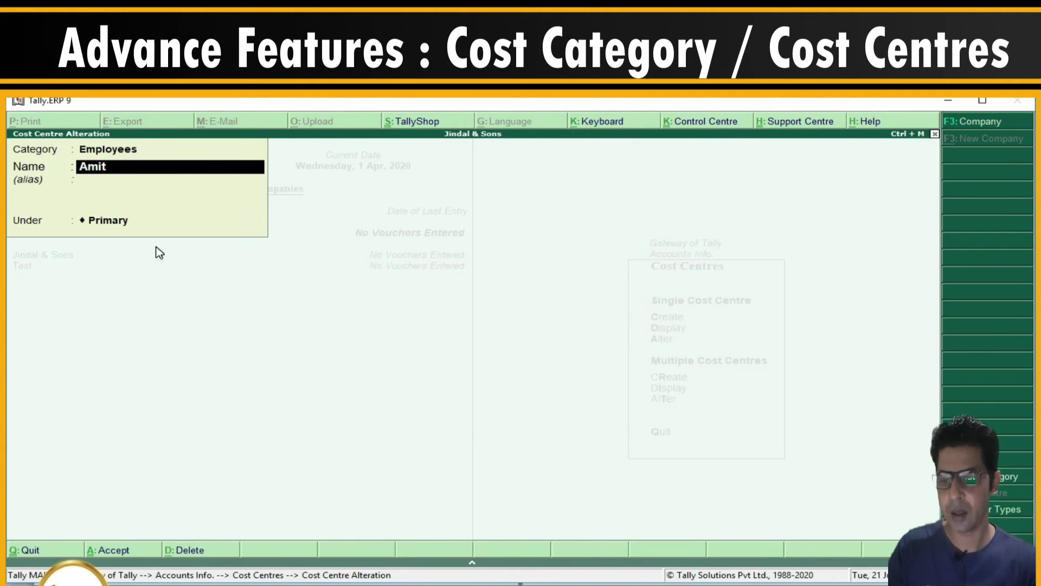
key(alt+d)
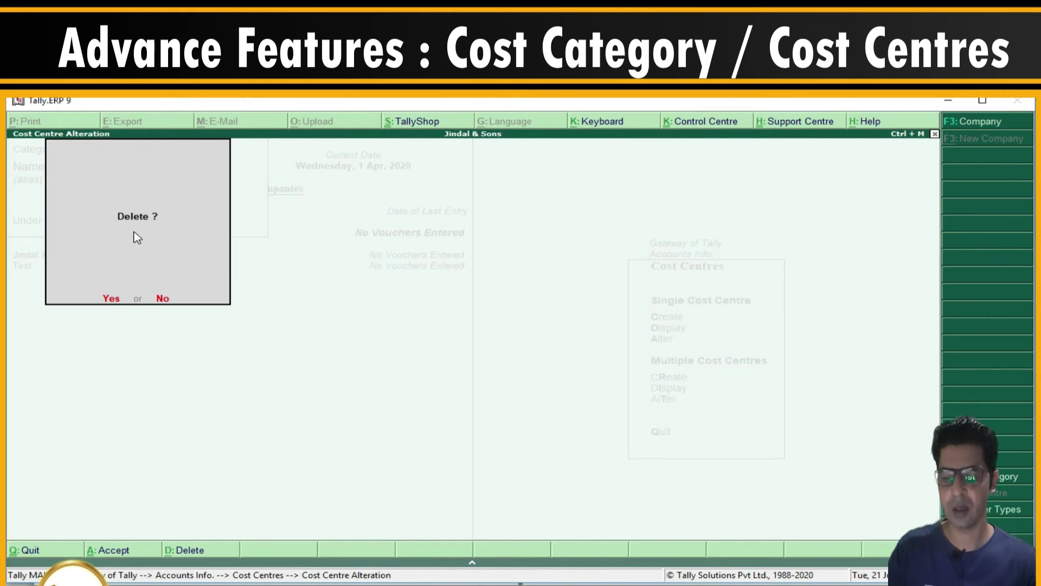
key(Escape)
key(Escape)
key(Return)
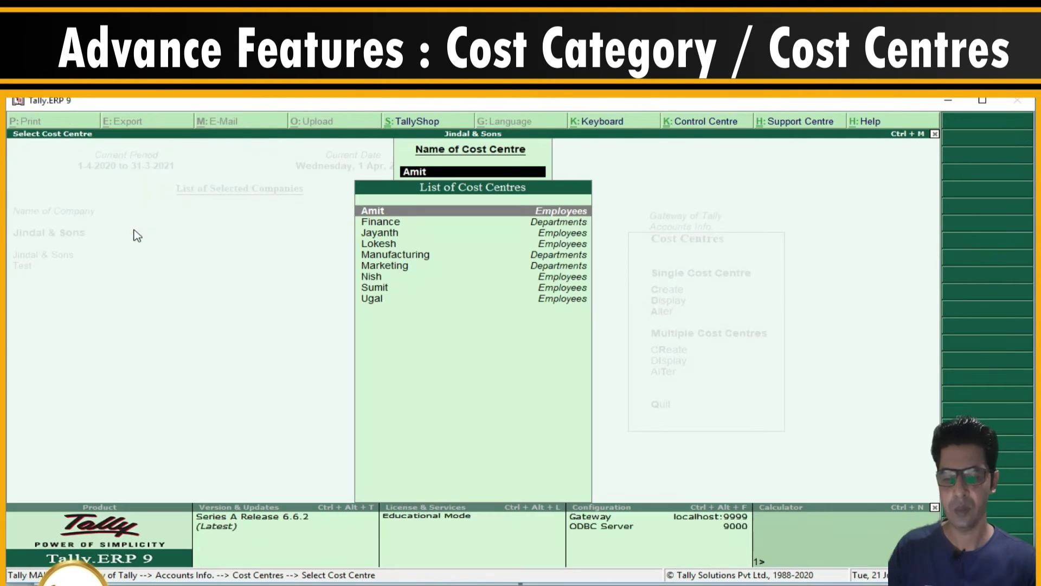
key(Escape)
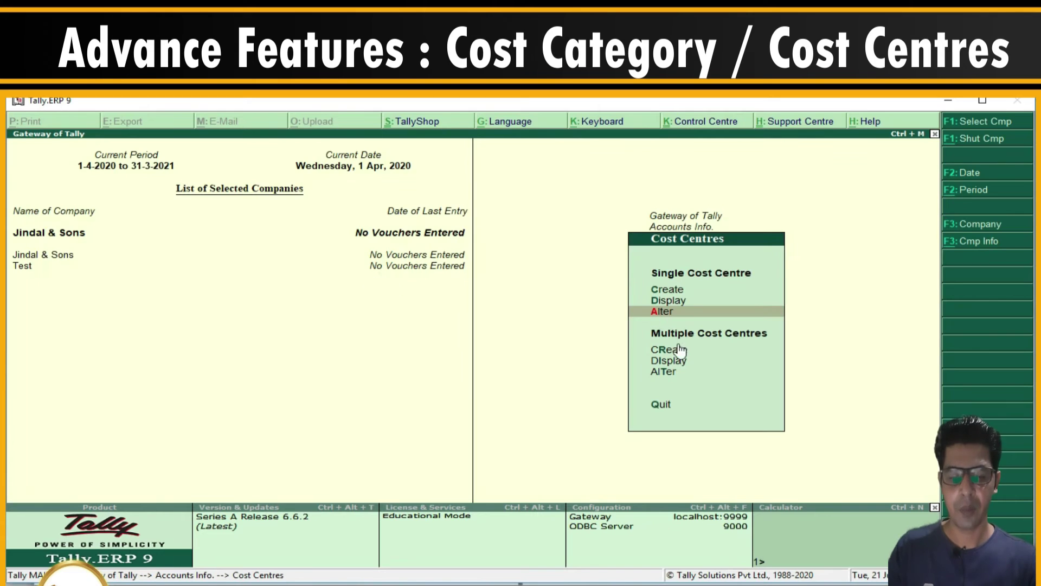
Display the multiple cost centres list for All Items to review it, and return to the Gateway of Tally
click(669, 362)
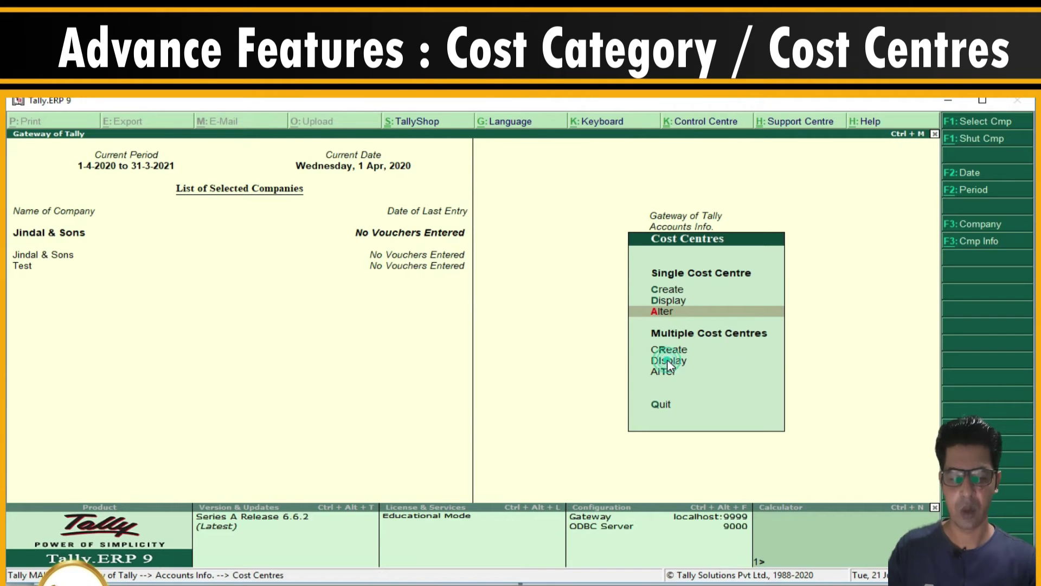
key(Return)
click(549, 334)
key(Return)
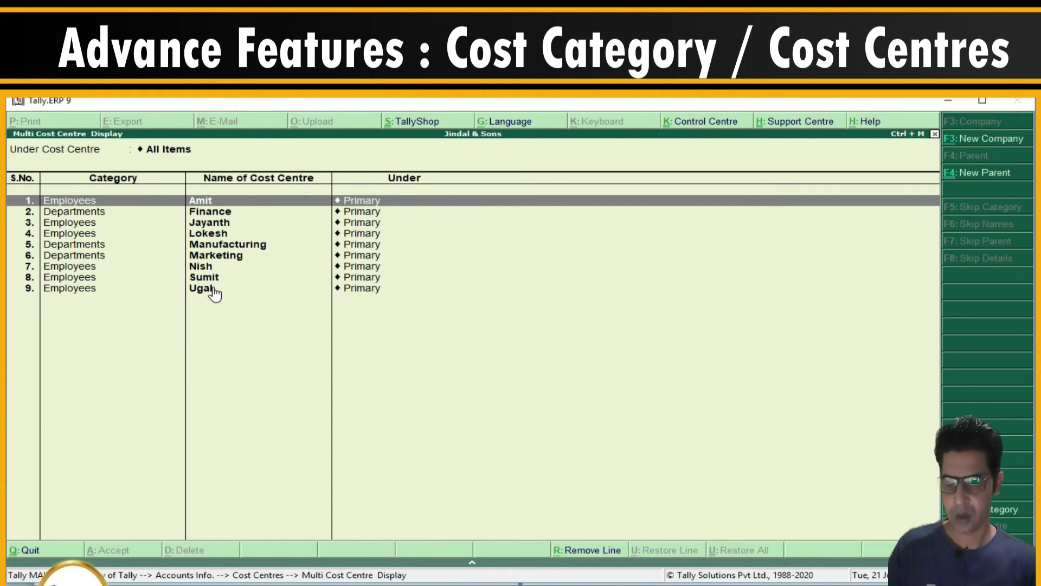
key(Escape)
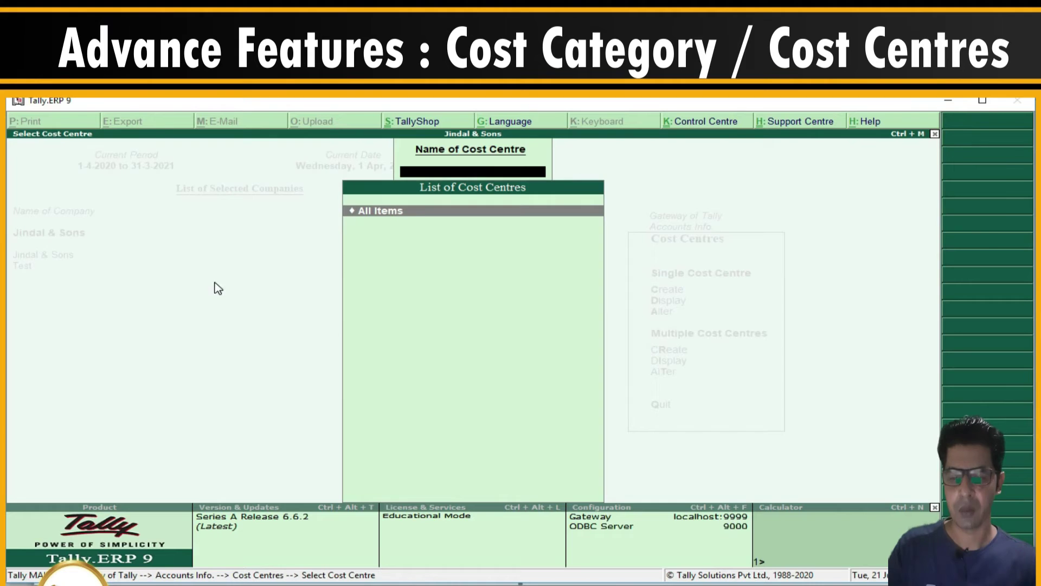
key(Escape)
key(Escape)
key(Escape)
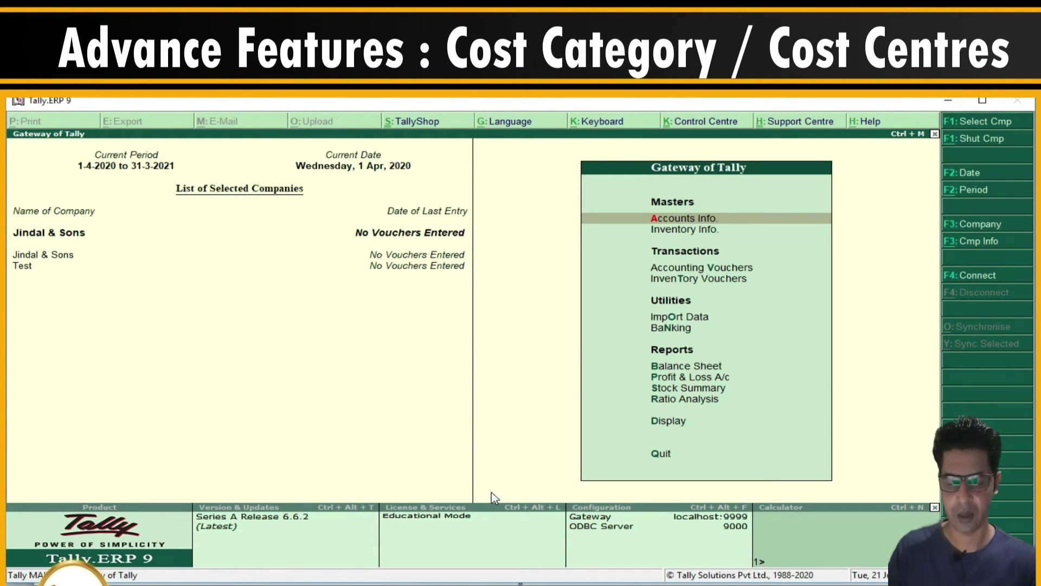
Check the transactions in the Word notes, return to Tally, and start a Receipt accounting voucher
click(492, 572)
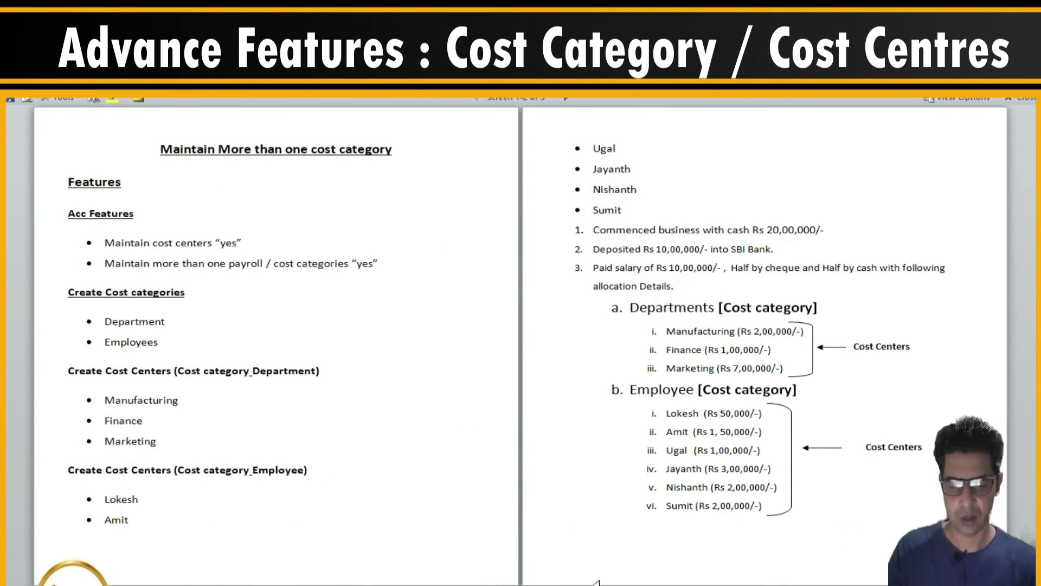
click(597, 583)
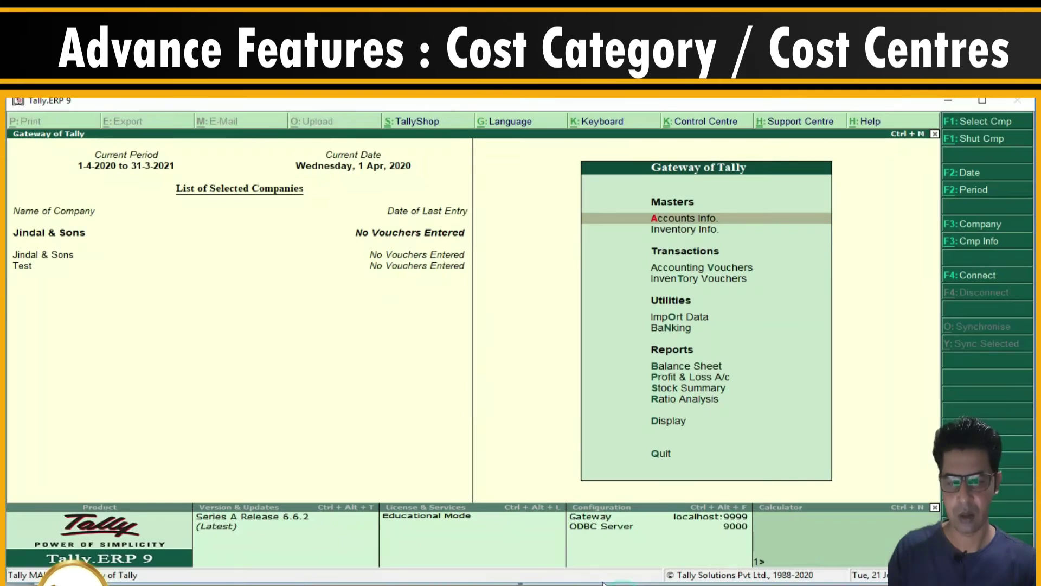
click(700, 267)
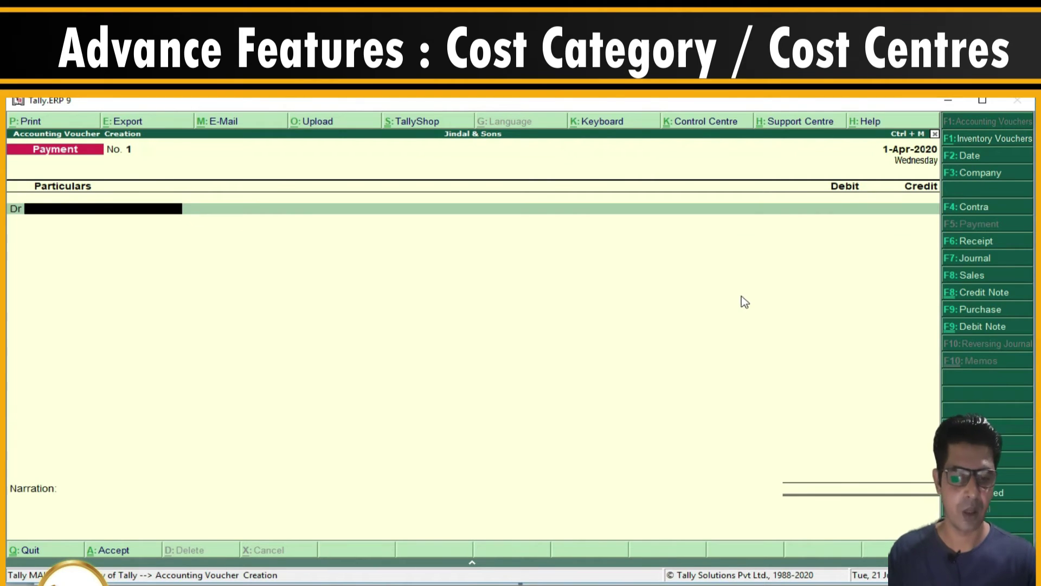
click(953, 241)
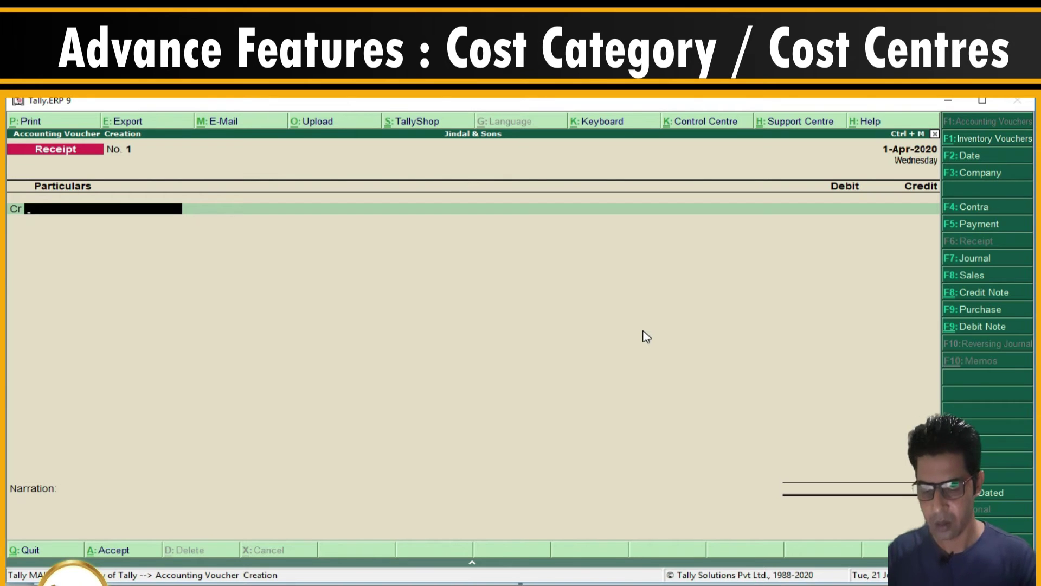
Create a Capital A/C ledger under Capital Account from the receipt's credit line, with cost centres not applicable
text(Capital a/c)
key(Return)
key(Return)
key(Return)
key(Return)
key(Return)
key(Return)
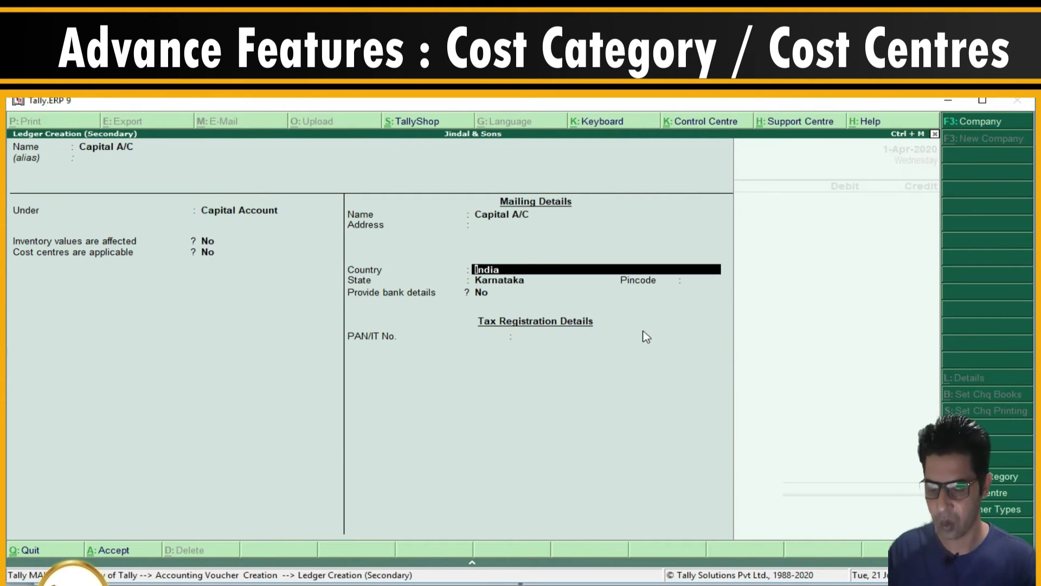
key(ctrl+a)
Credit Capital A/C with 20,00,000, debit Cash for the same amount, and save the receipt voucher
text(200)
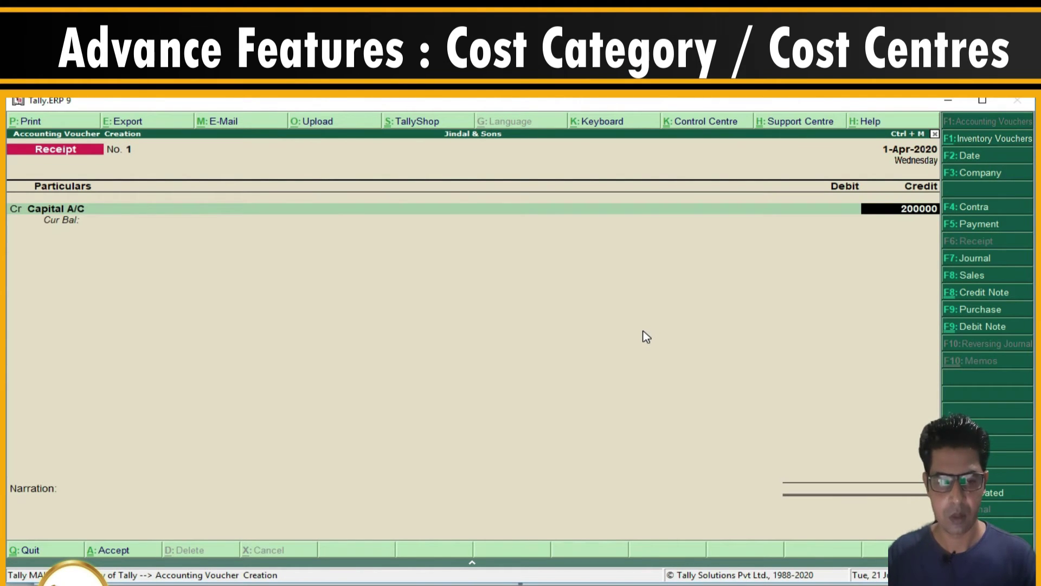
key(Return)
text(cas)
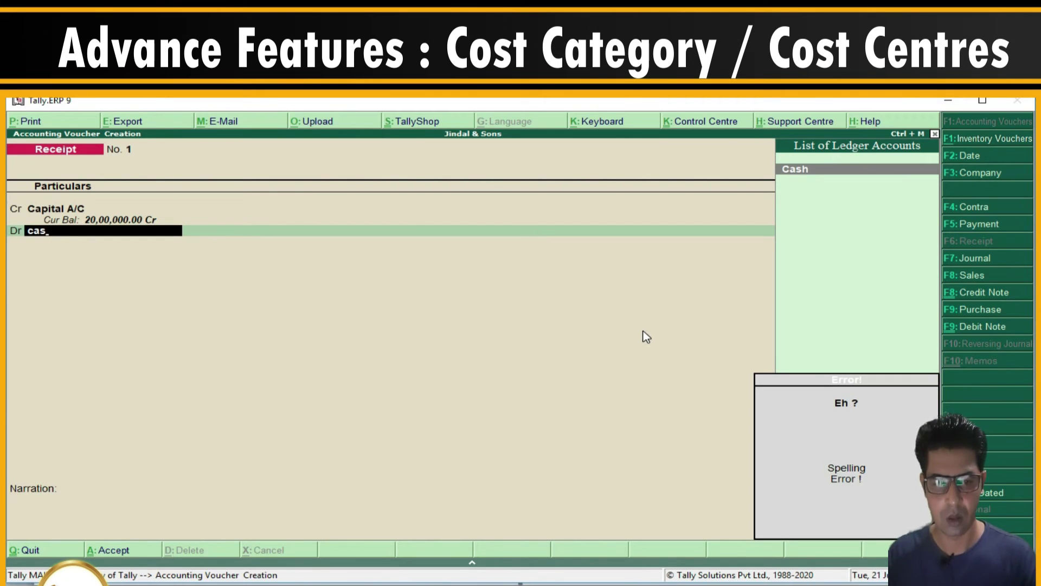
key(Return)
key(Return)
key(Return)
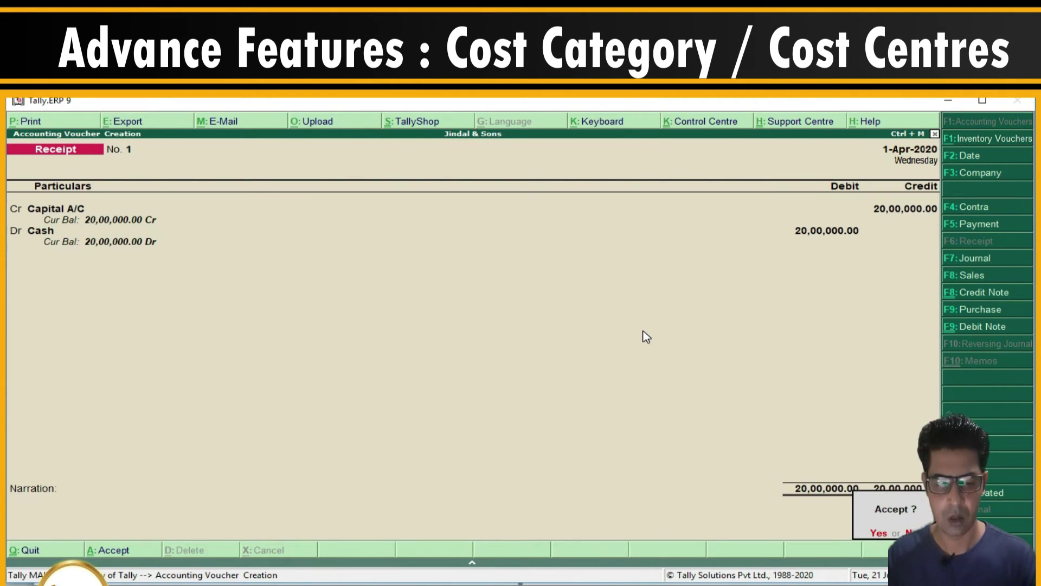
key(Return)
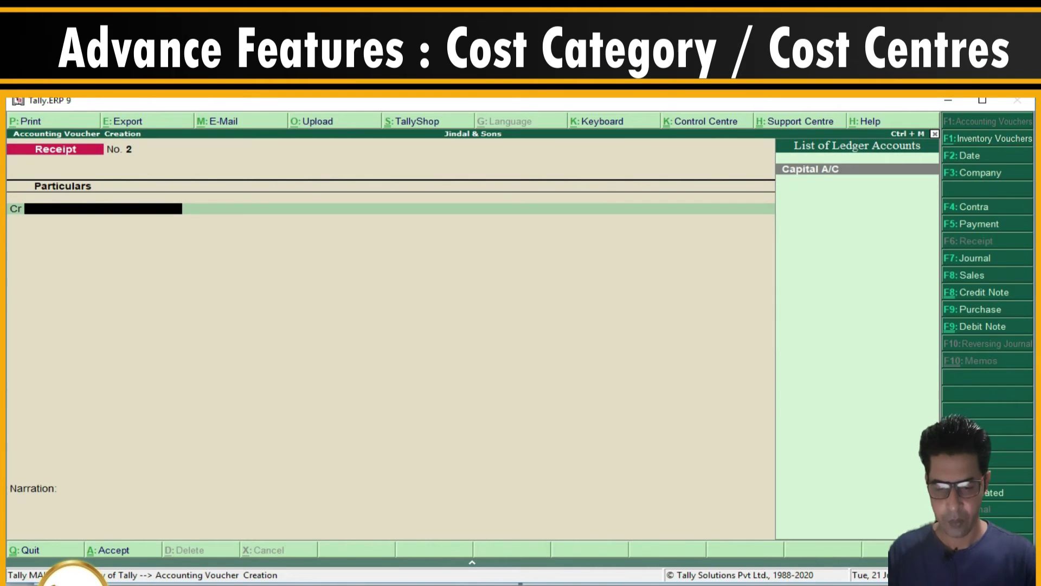
Check the bank deposit in the Word notes, and start a Contra voucher in Tally crediting Cash with 10,00,000
key(alt+Tab)
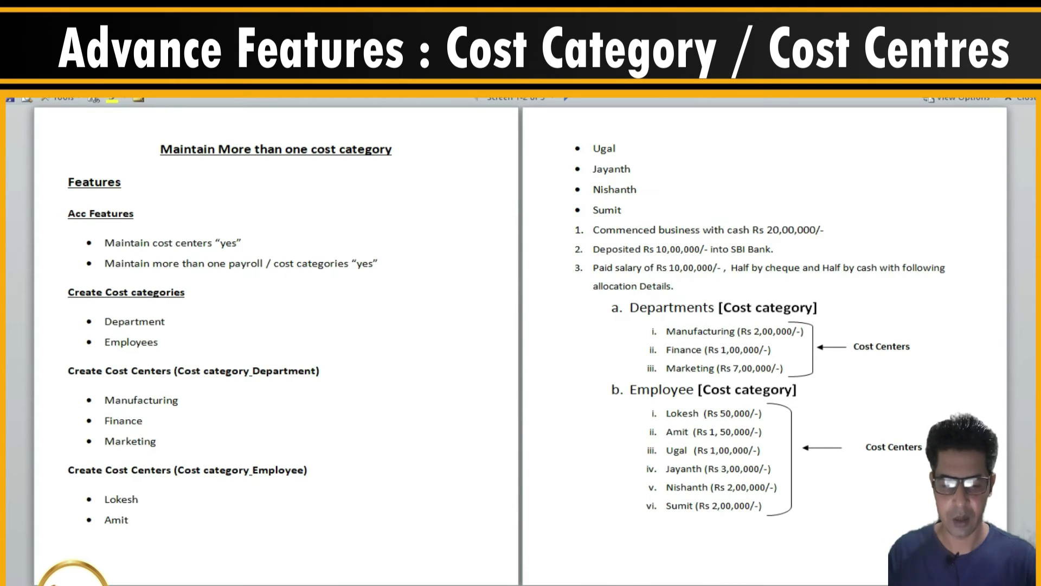
click(617, 583)
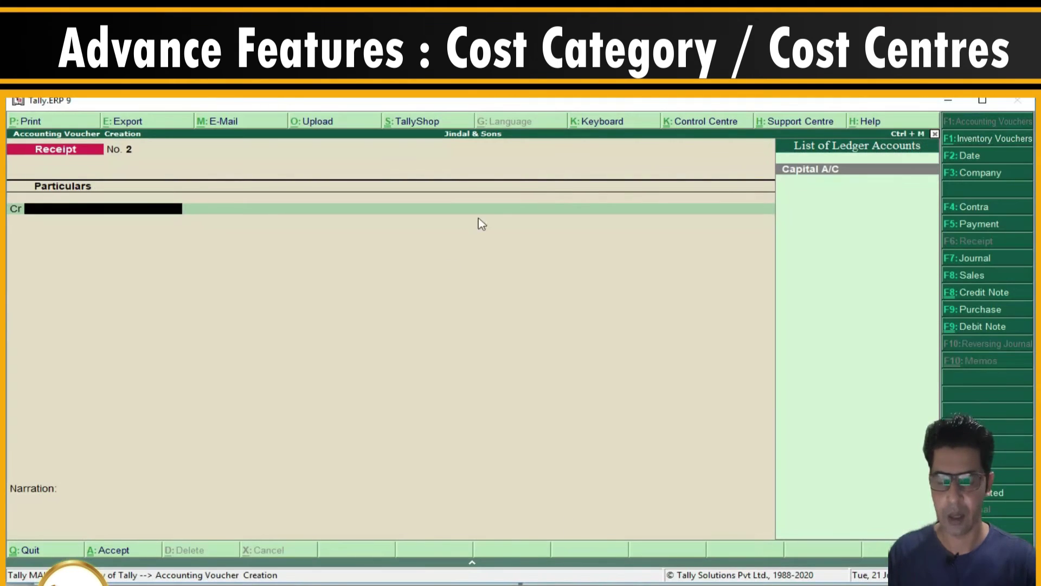
click(971, 208)
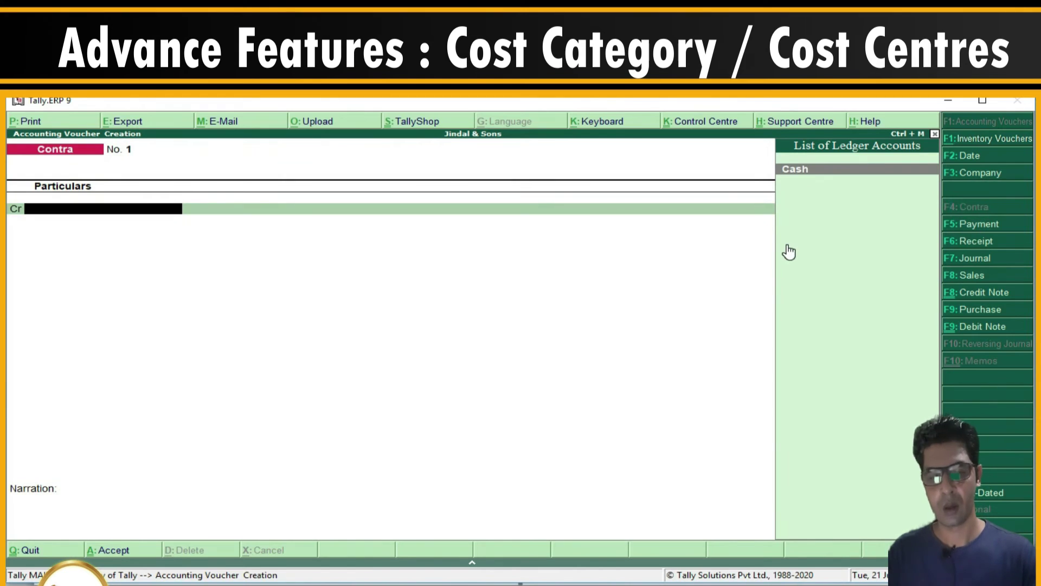
key(Return)
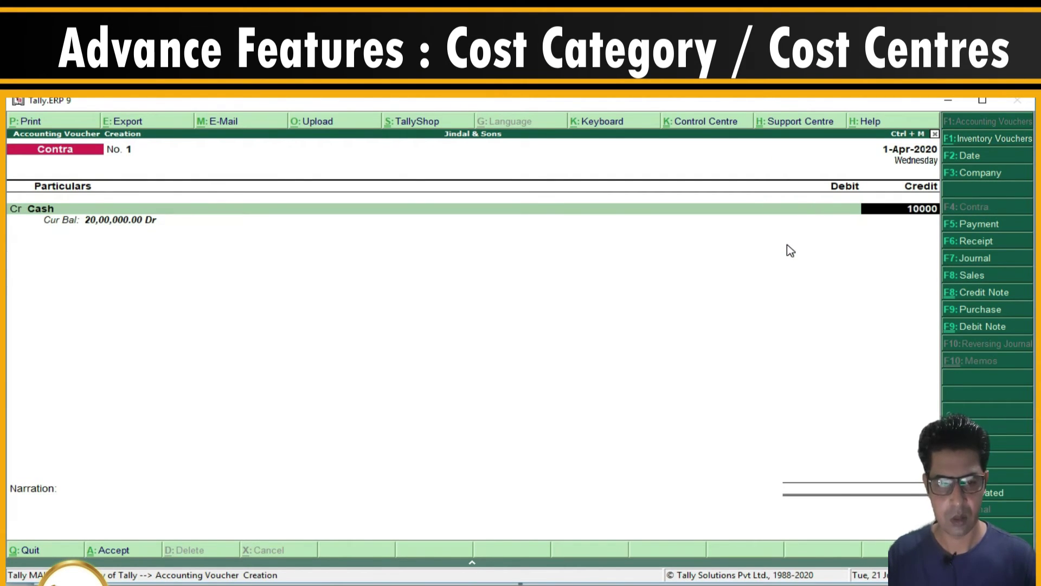
text(1000000)
key(Return)
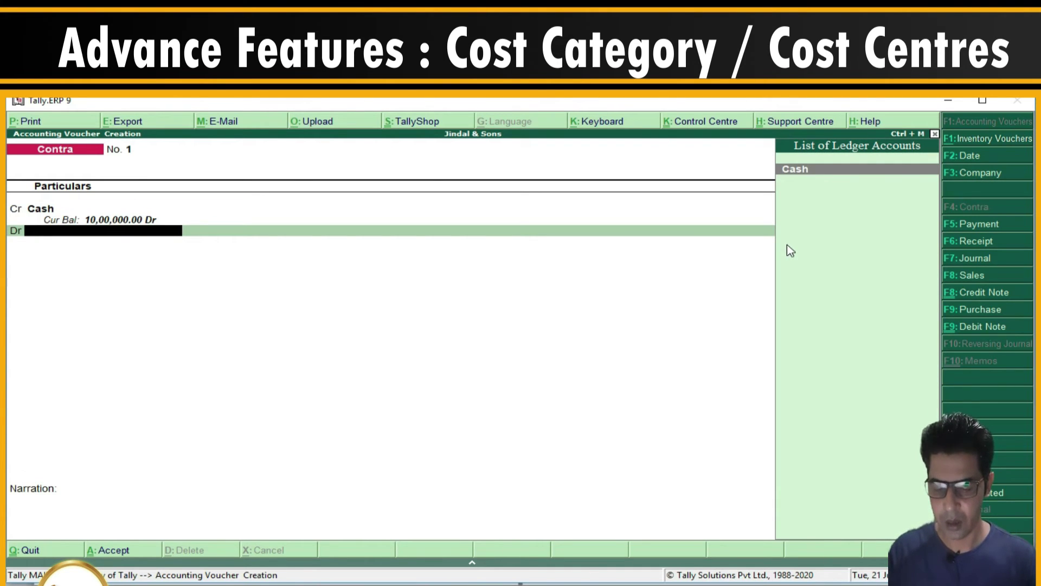
Create an SBI Bank ledger under Bank Accounts from the contra voucher's debit line, with cost centres not applicable
key(alt+c)
text(SBI)
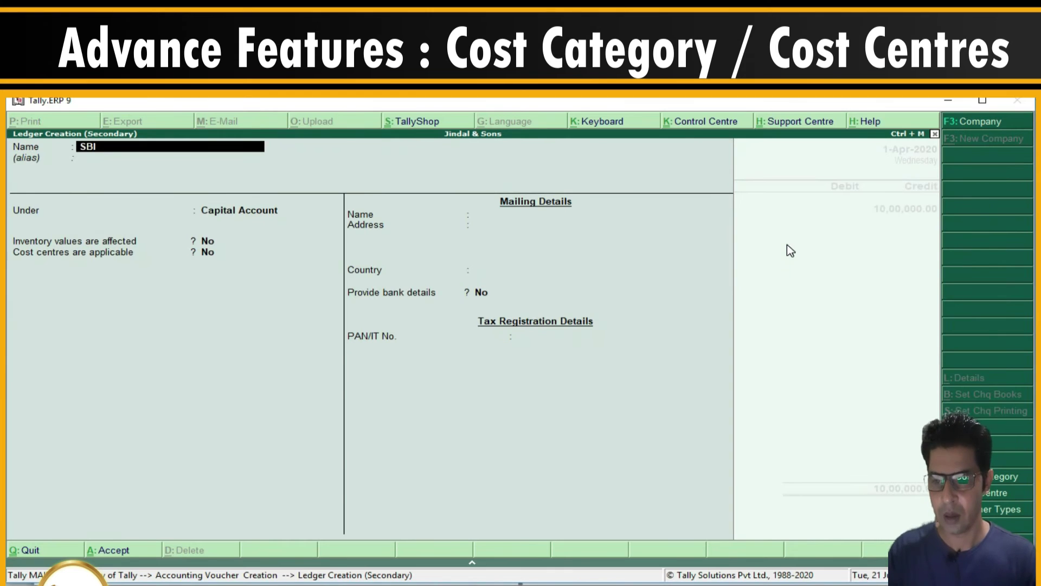
text( Bank)
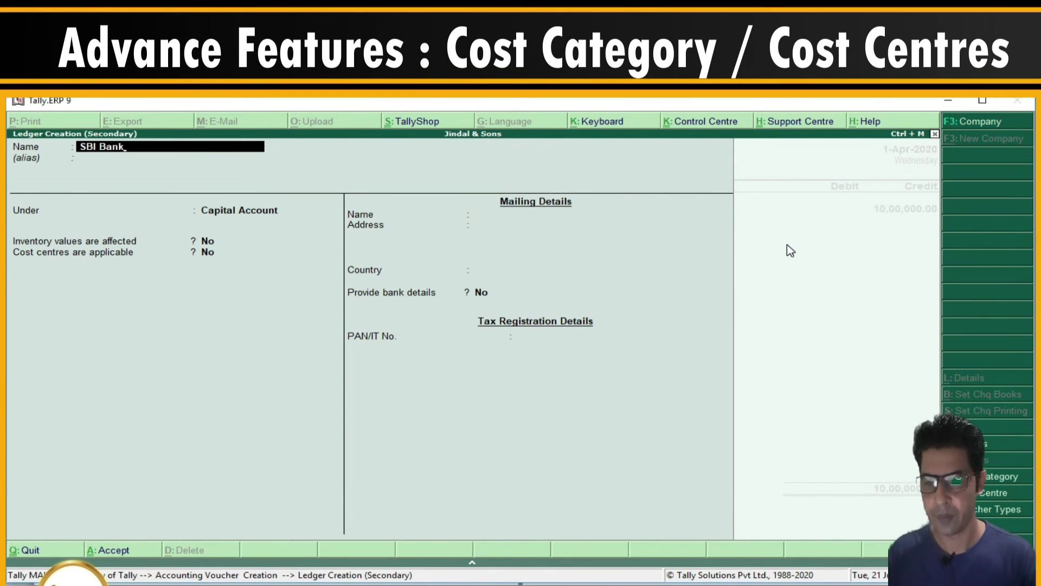
key(Return)
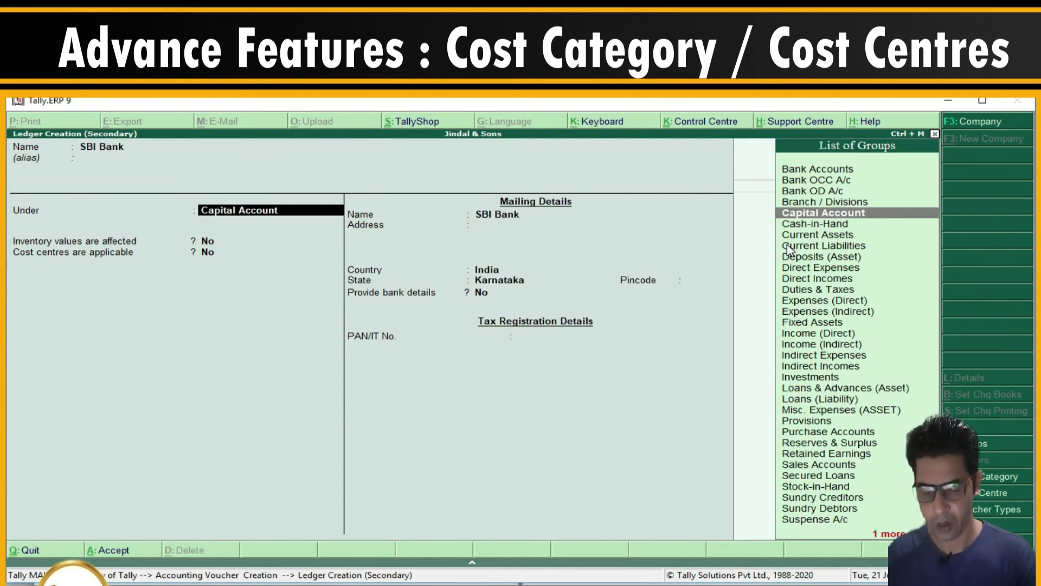
text(Bank)
key(Return)
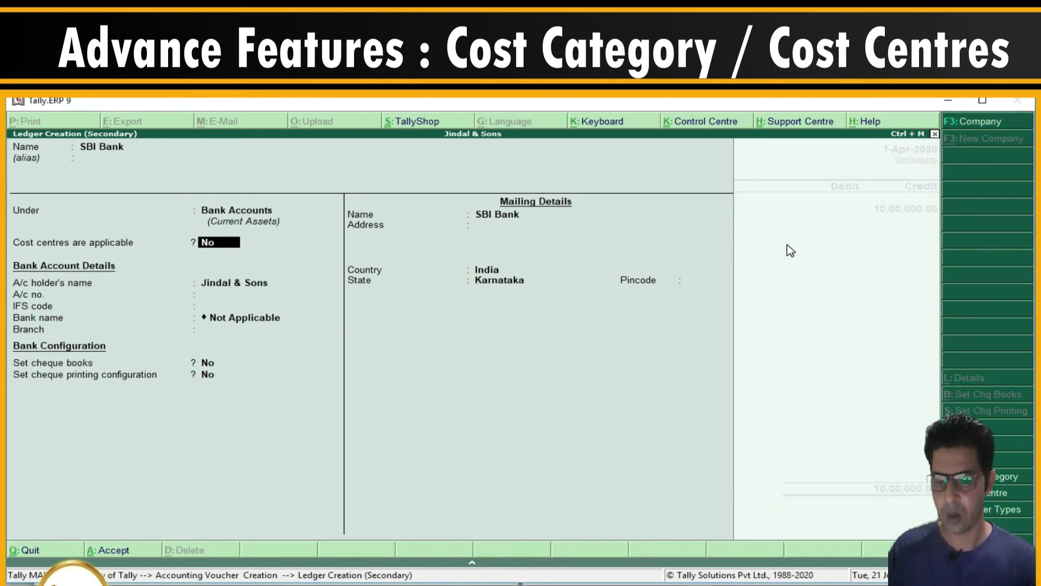
key(ctrl+a)
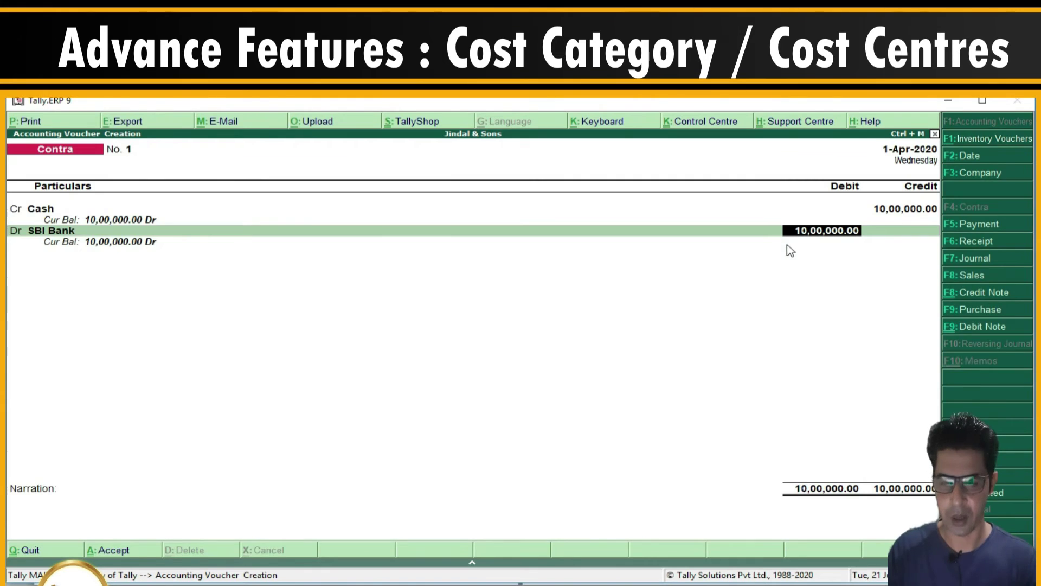
Debit SBI Bank with 10,00,000, save the contra voucher, and check the salary transaction in the Word notes
key(Return)
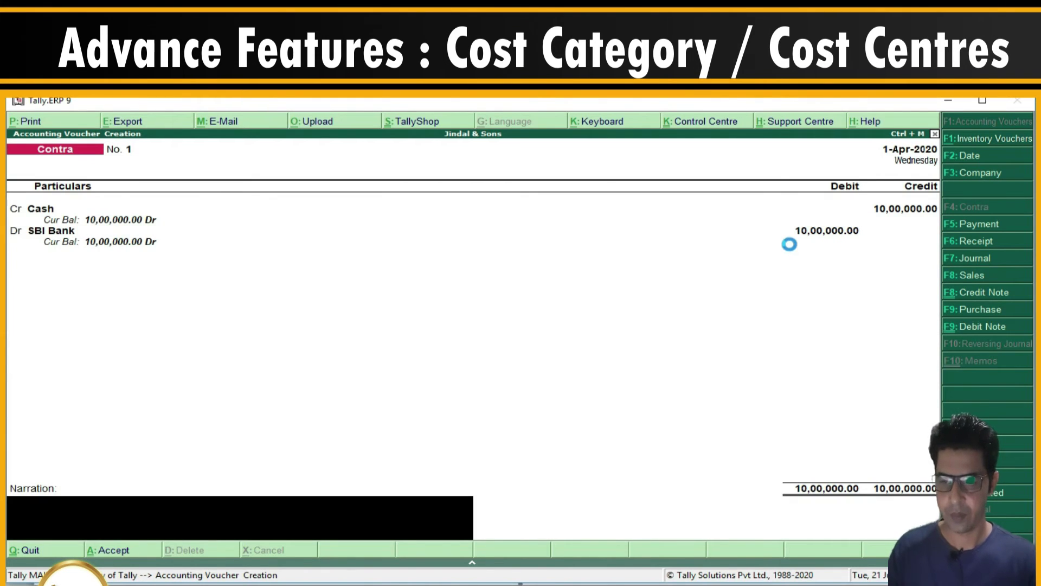
key(ctrl+a)
key(alt+Tab)
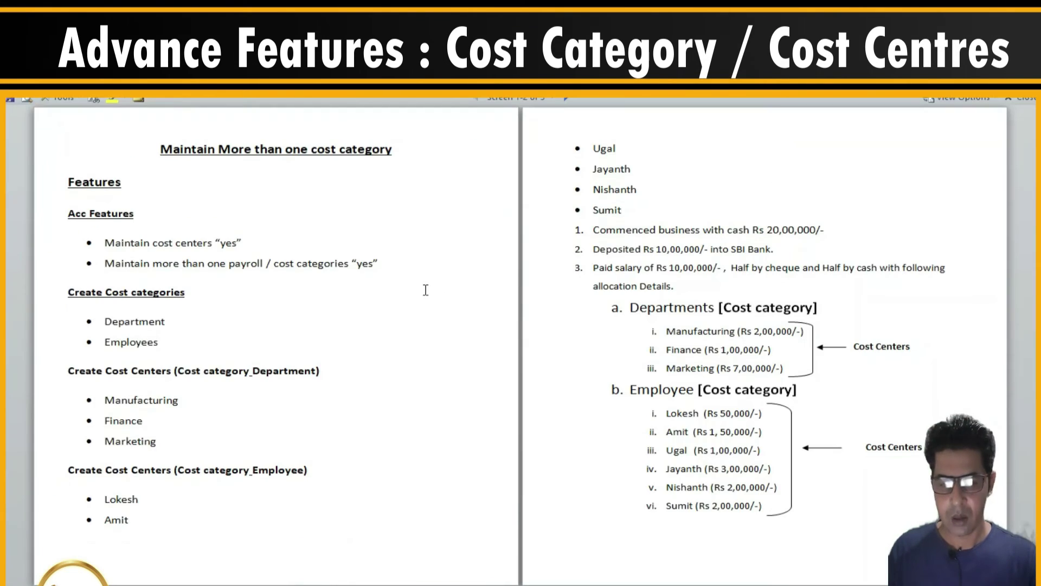
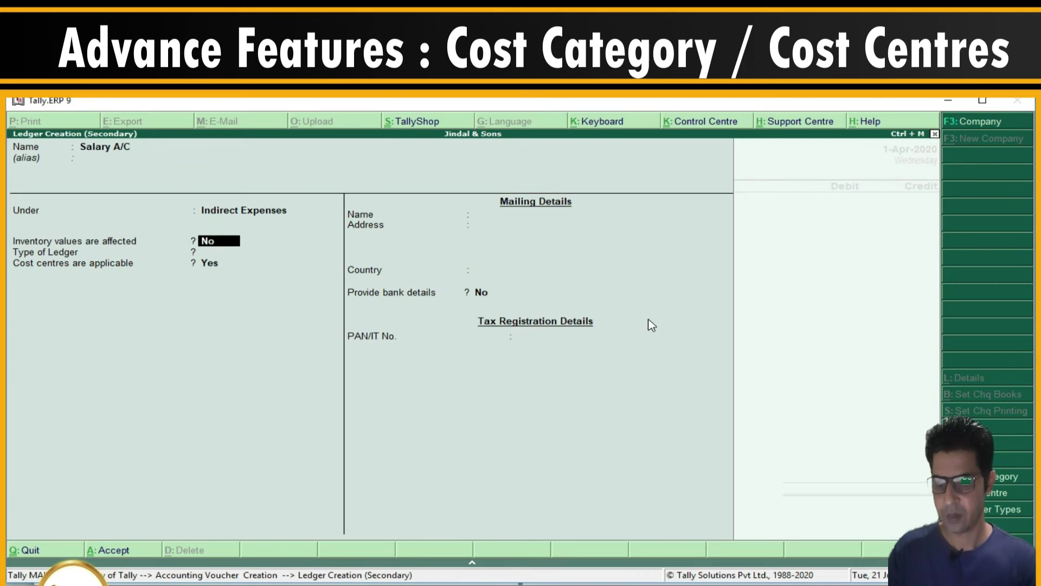
Save the Salary A/C ledger under Indirect Expenses with cost centres applicable, and debit it with 10,00,000 in the payment voucher
key(ctrl+a)
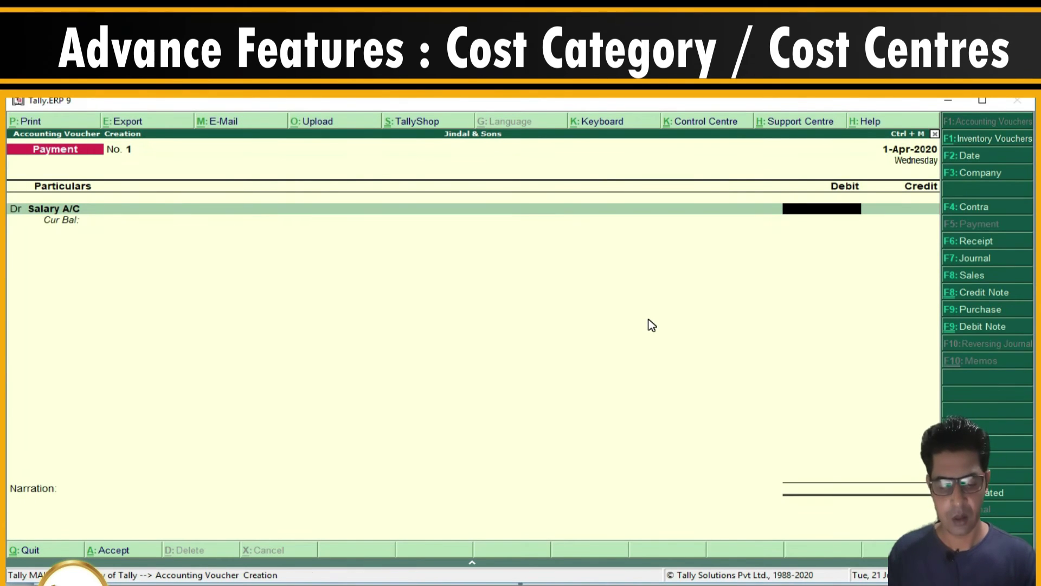
text(1000000)
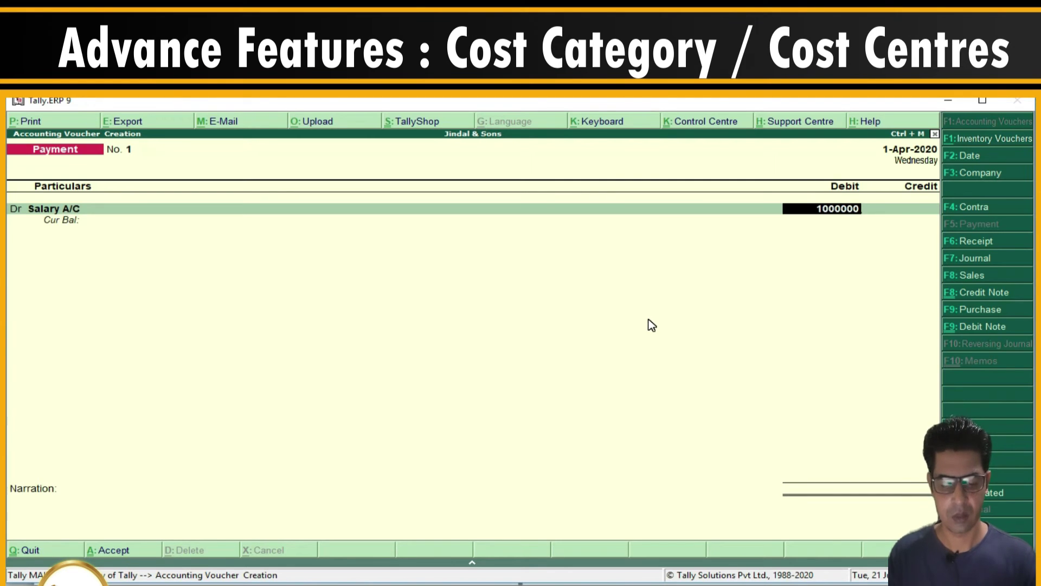
key(Return)
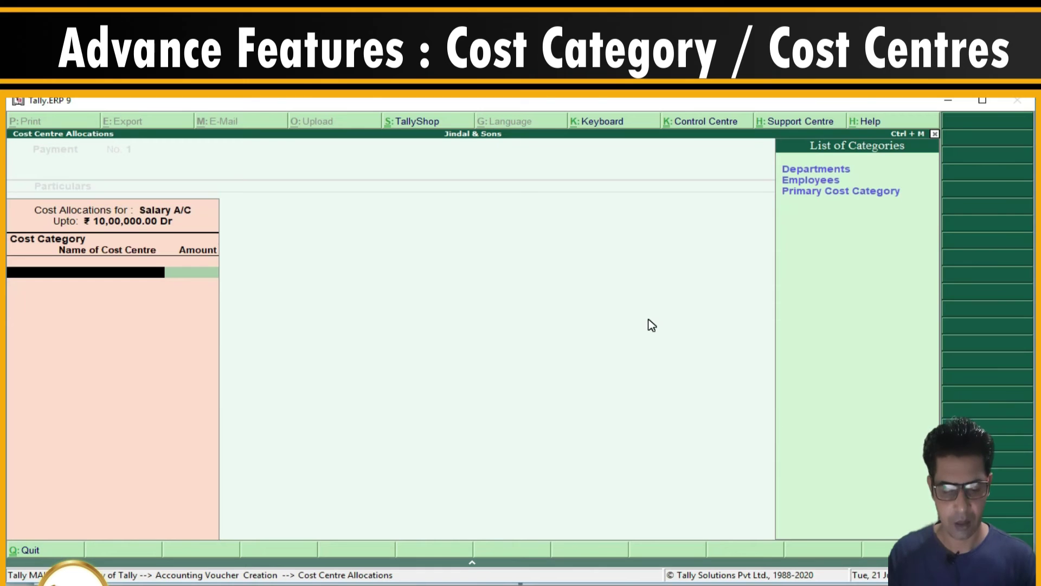
Allocate 2,00,000 of the salary to Manufacturing under the Departments cost category, checking the amount in the Word notes
key(Return)
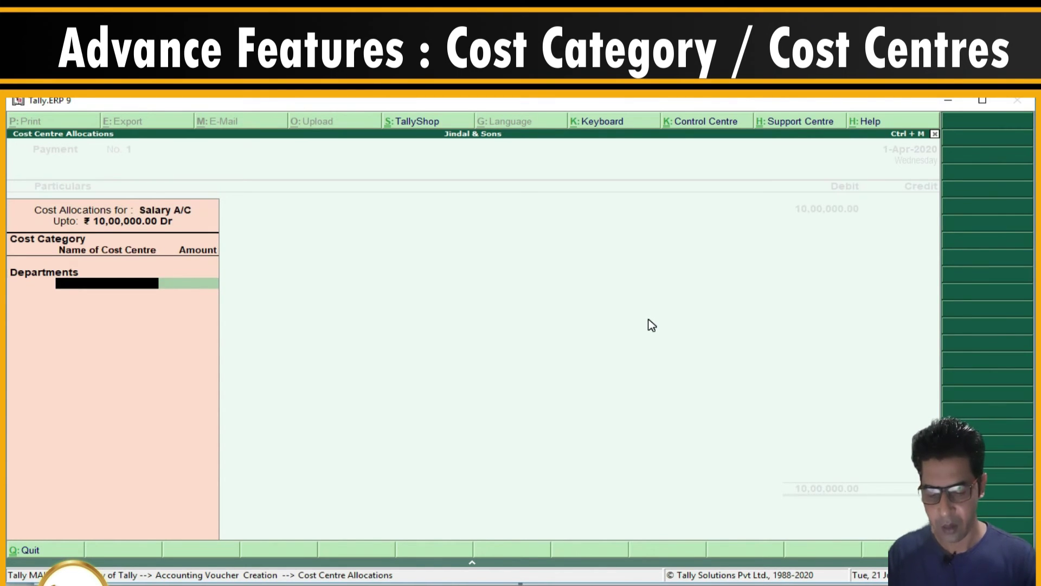
text(Manufacturing)
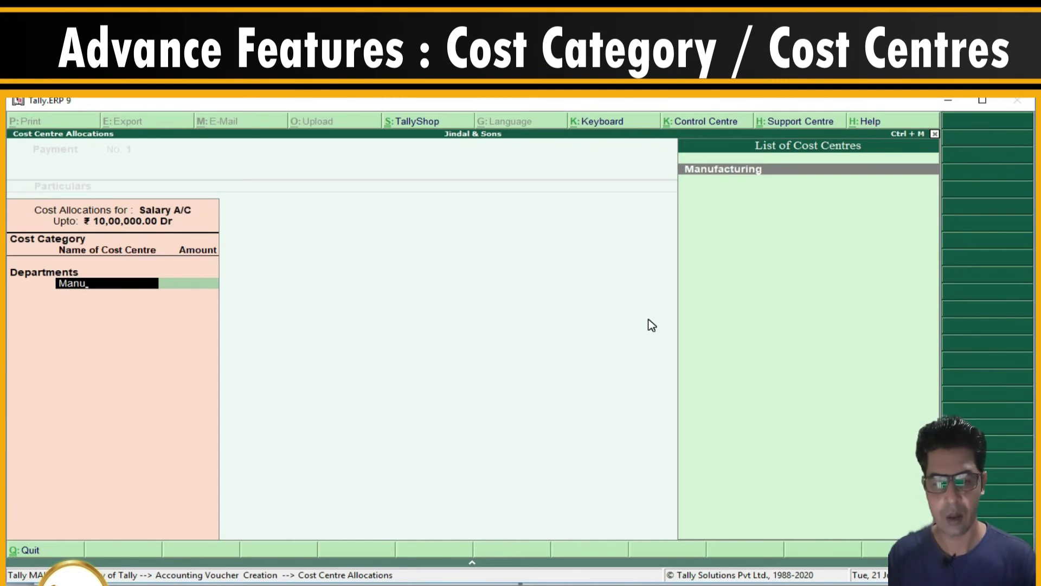
key(Return)
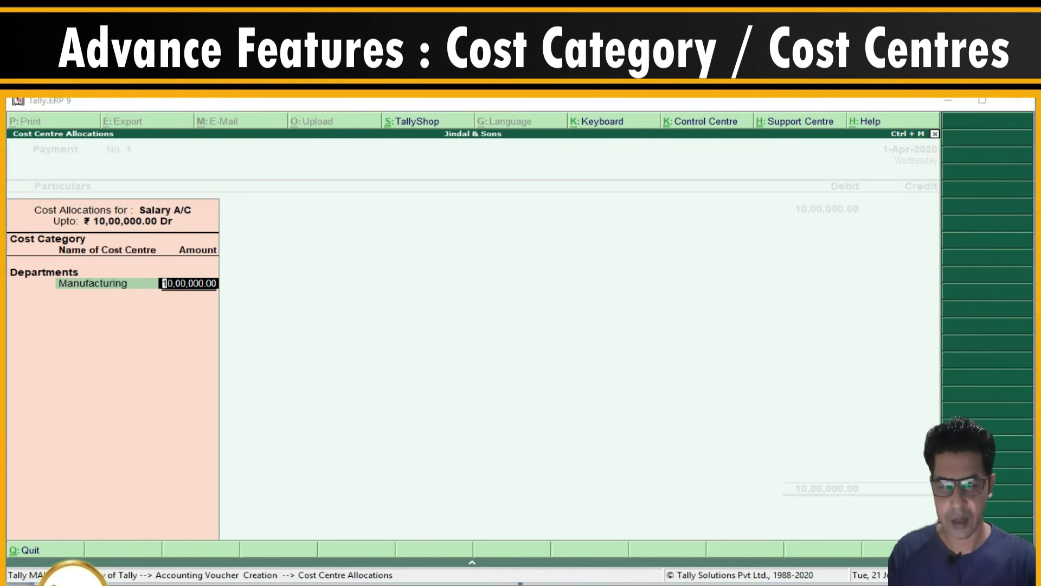
key(alt+Tab)
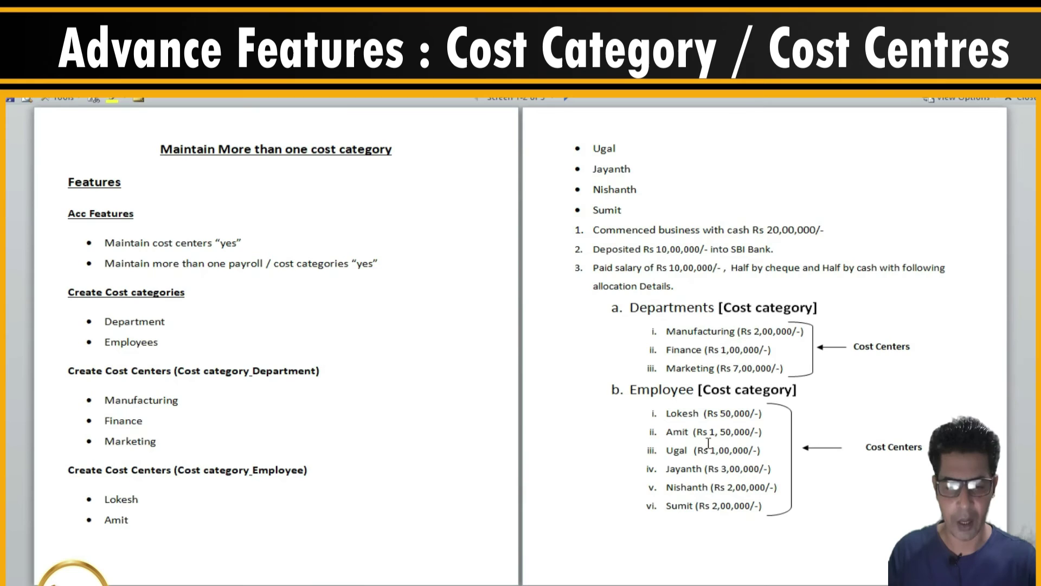
key(alt+Tab)
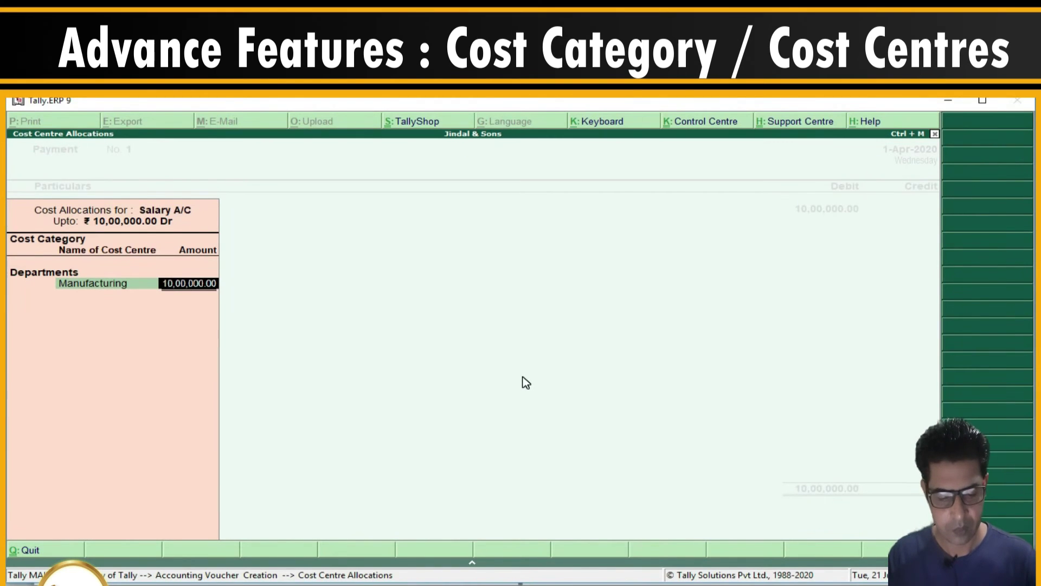
text(200000)
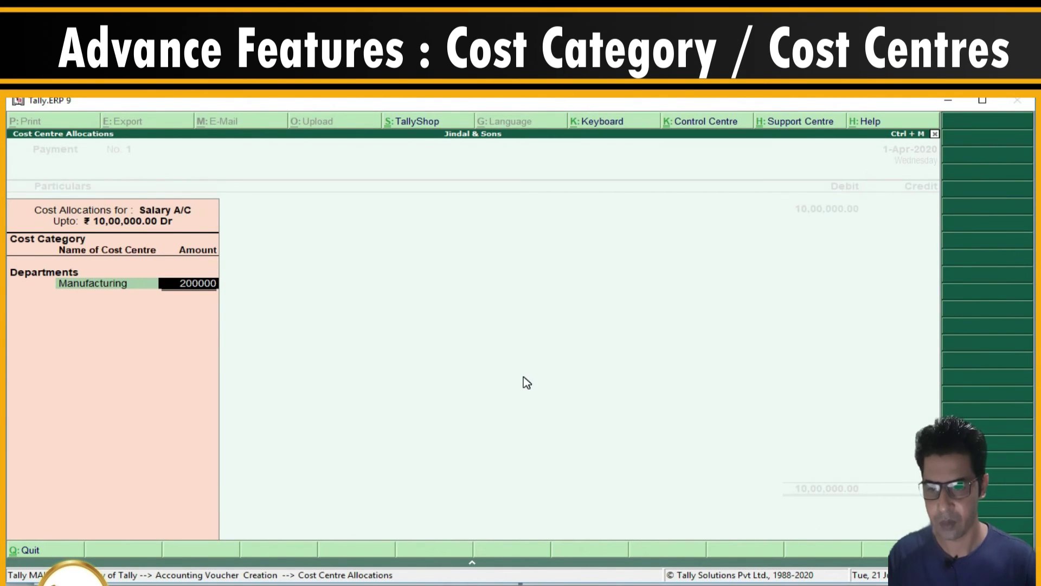
key(Return)
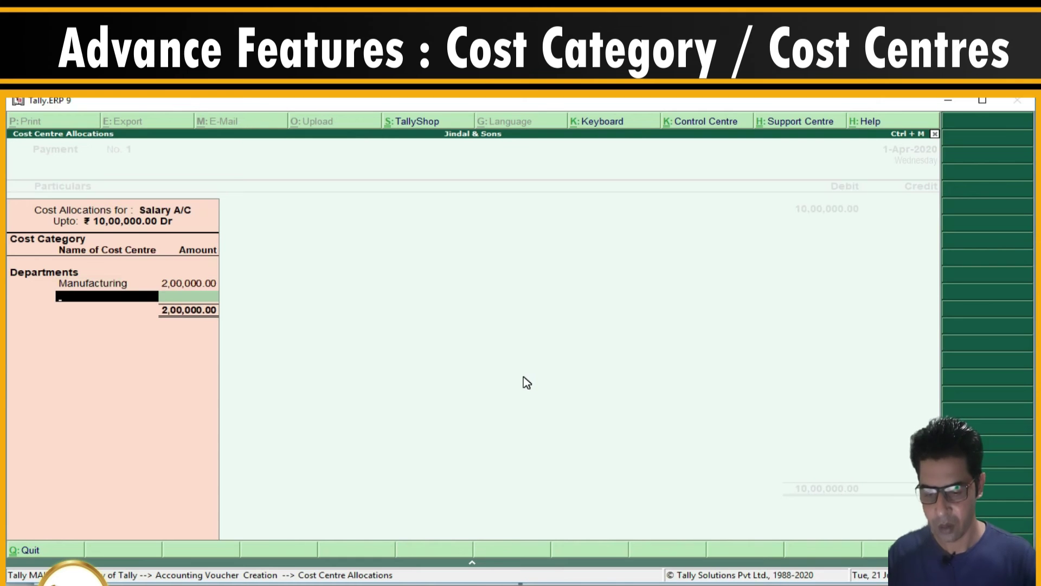
Allocate 1,00,000 of the salary to the Finance cost centre, checking the amount in the Word notes
text(f)
key(BackSpace)
text(inance)
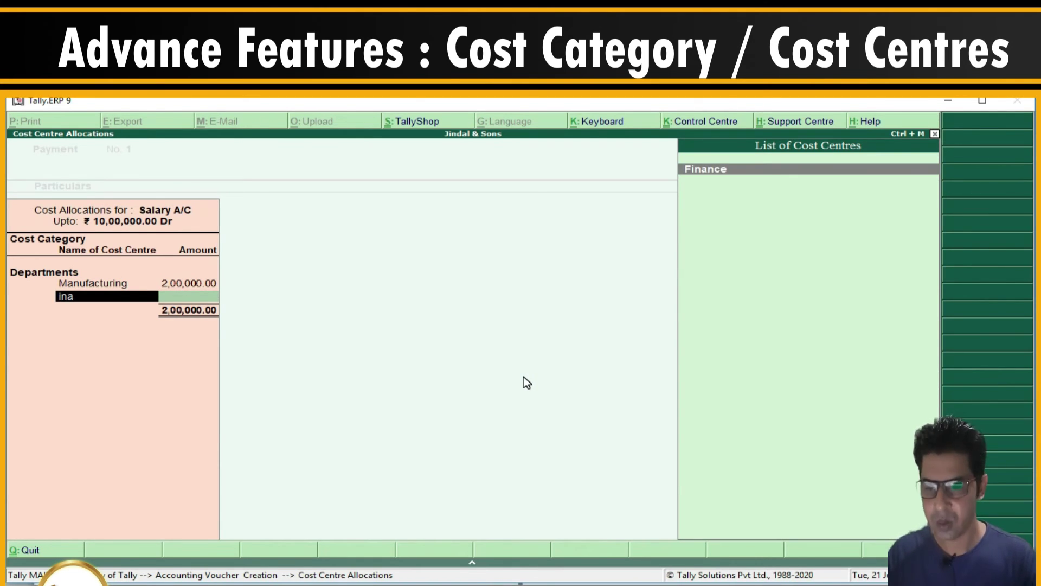
key(Return)
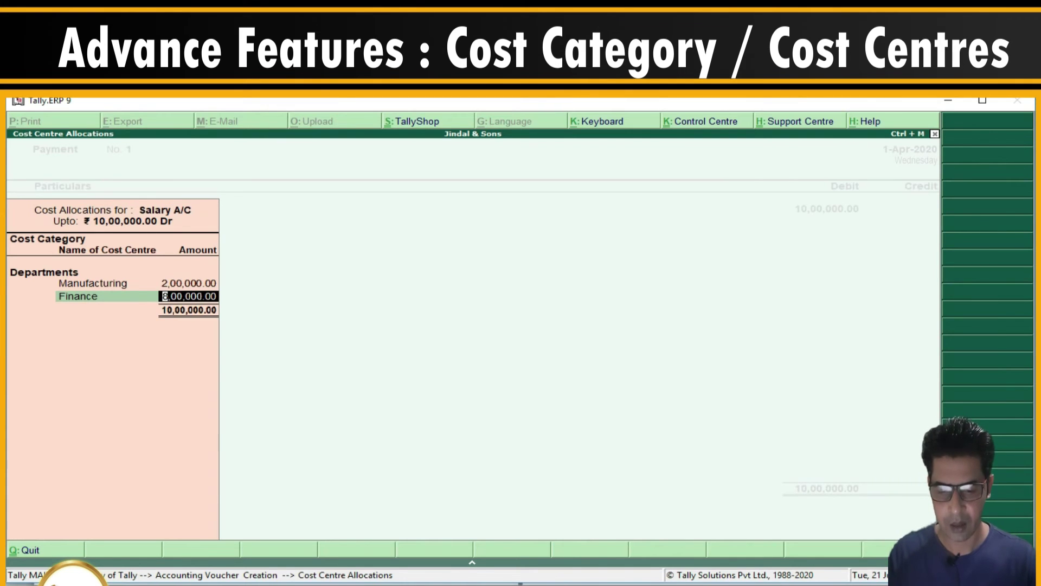
key(alt+Tab)
key(alt+Tab)
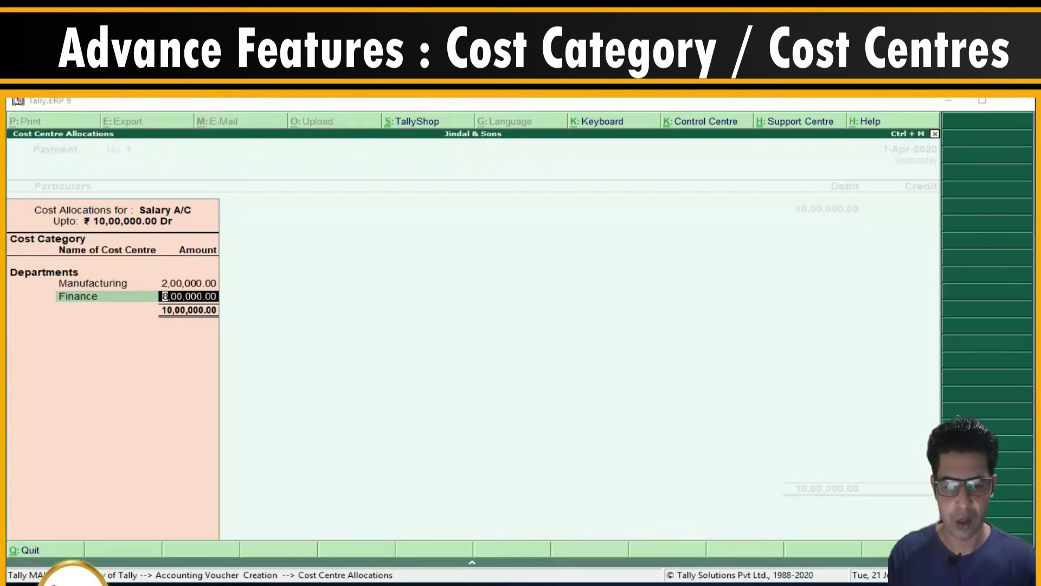
text(100000)
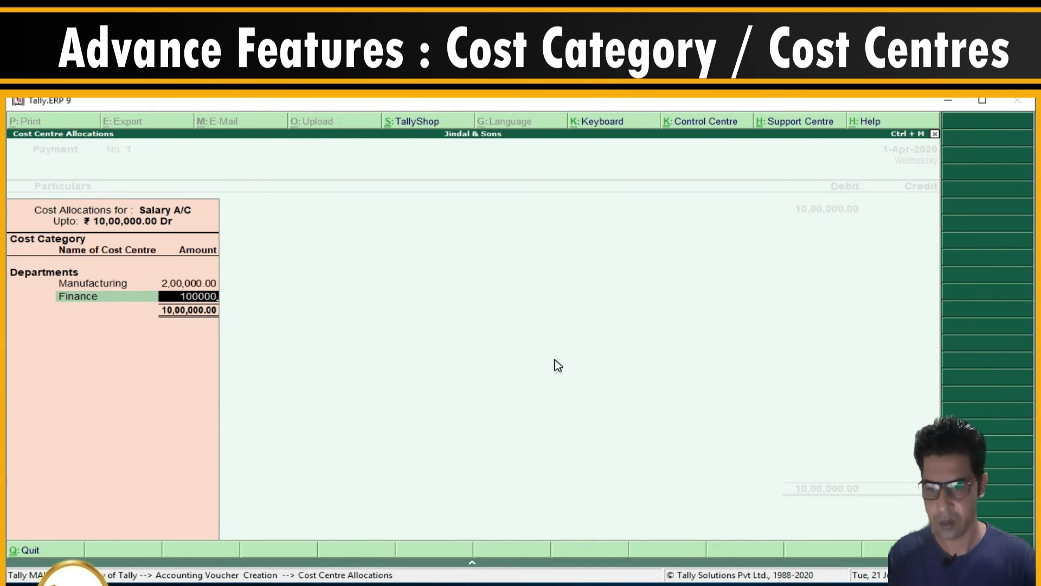
key(Return)
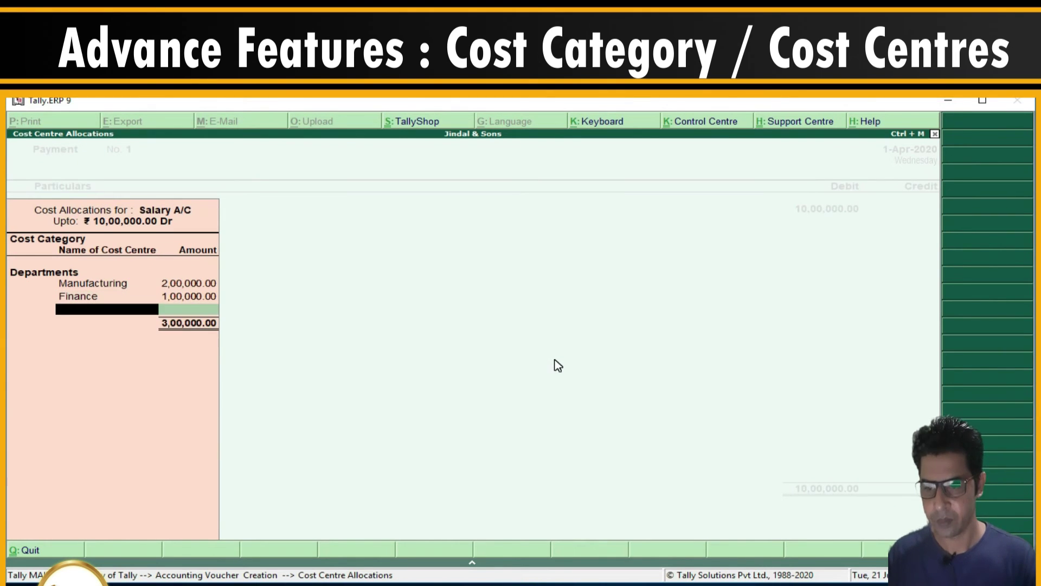
Allocate the remaining 7,00,000 of the Departments share to the Marketing cost centre
text(Mar)
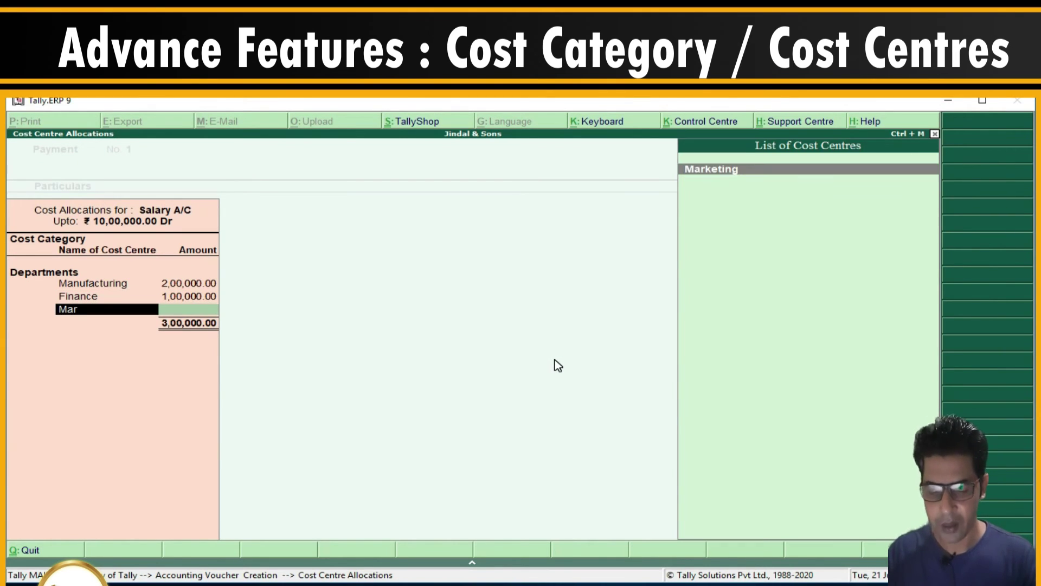
key(Return)
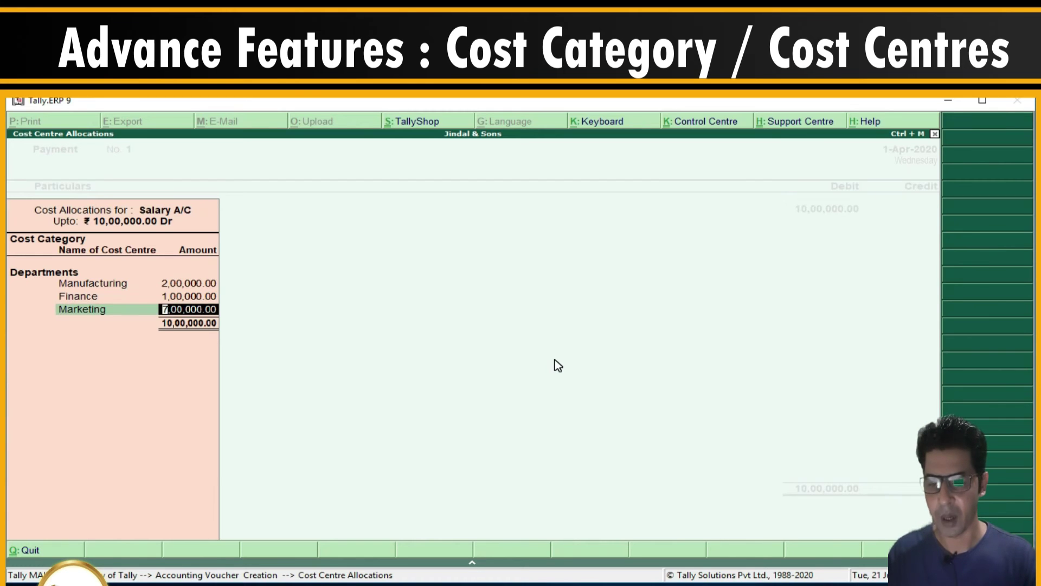
key(Return)
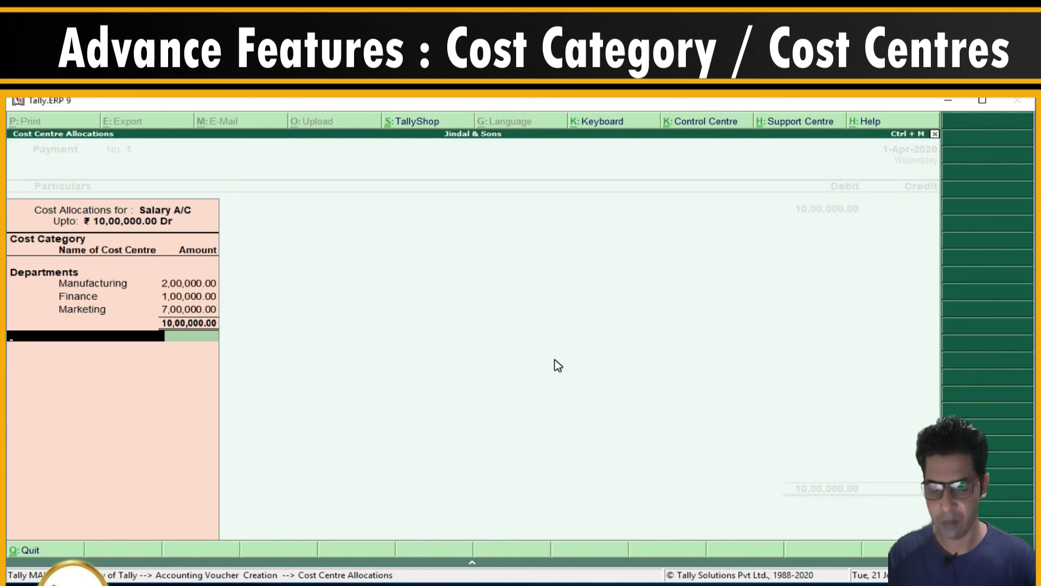
Add the Employees cost category and allocate 50,000 to the first employee listed in the Word notes
key(Return)
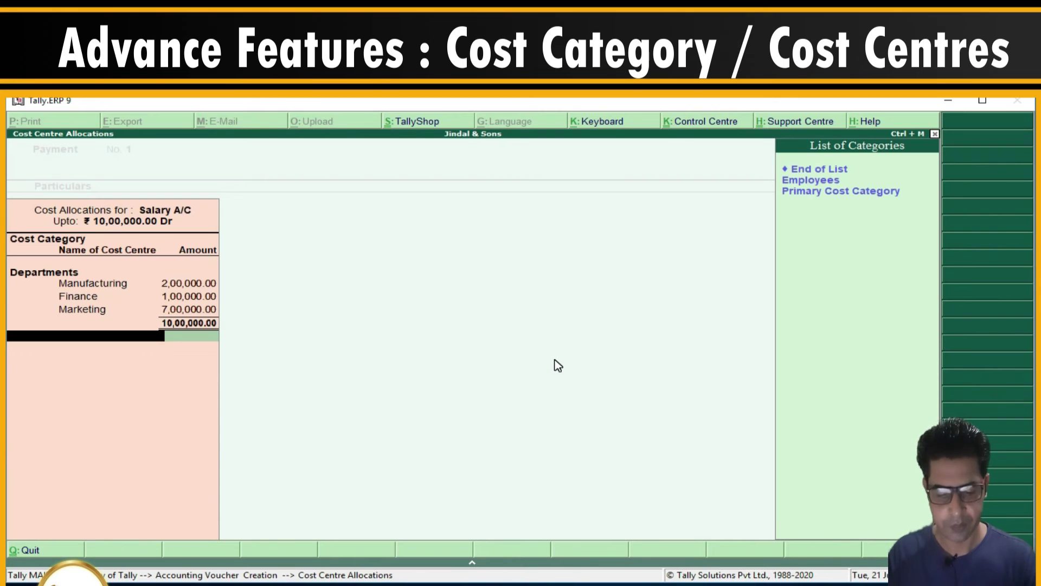
key(Down)
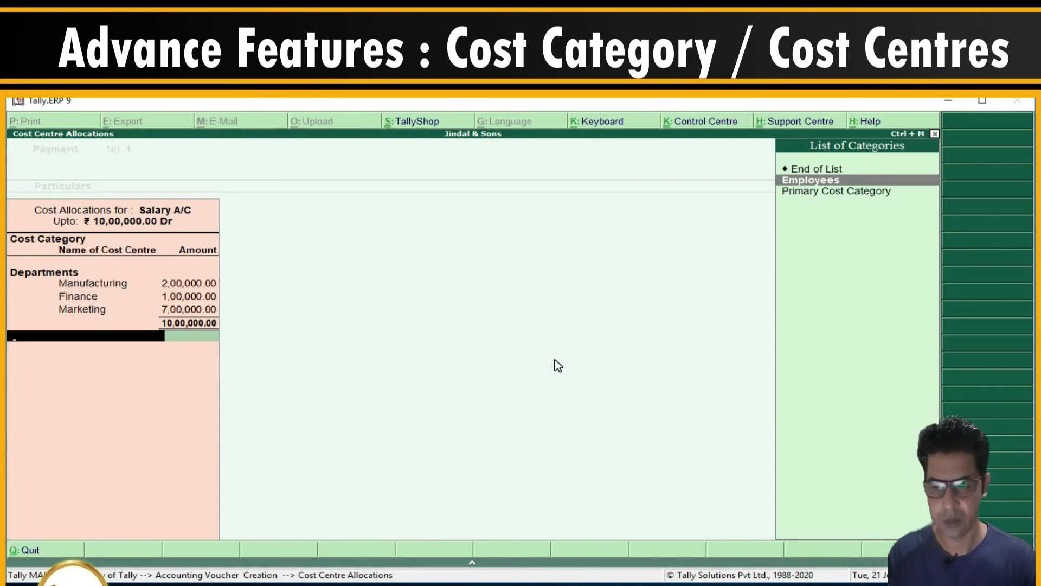
key(Return)
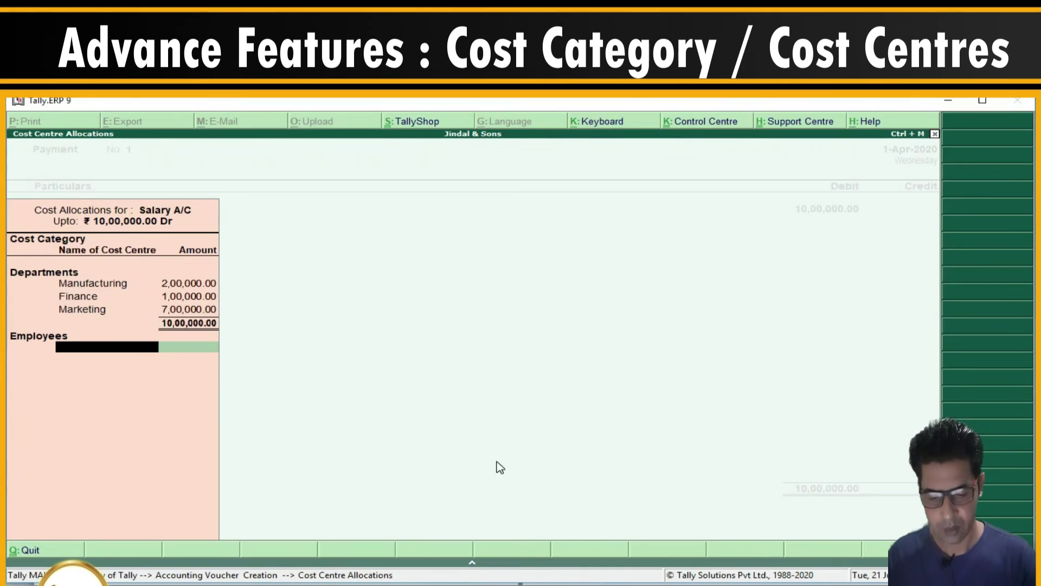
text(Lokes)
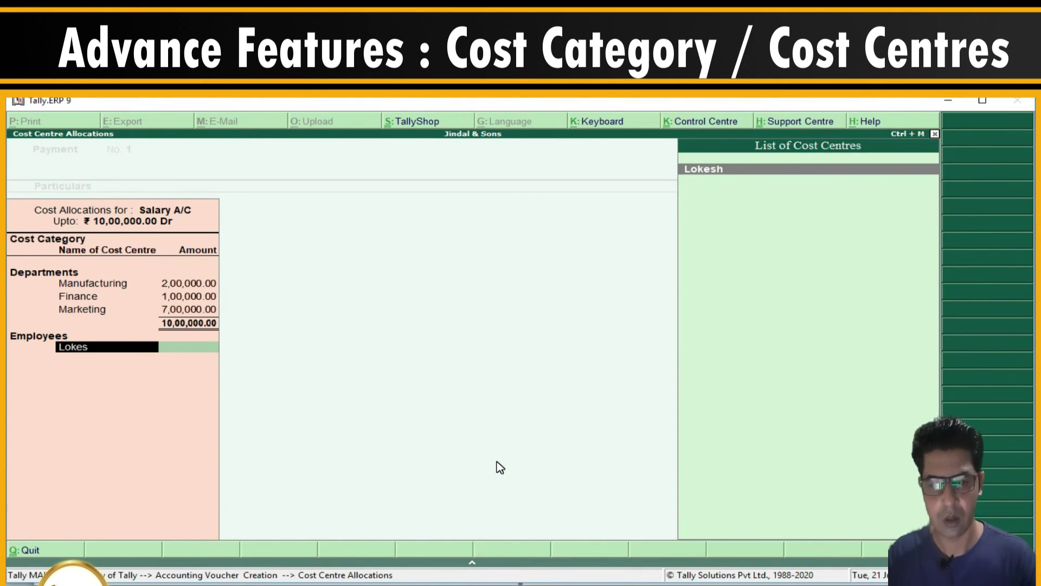
key(Return)
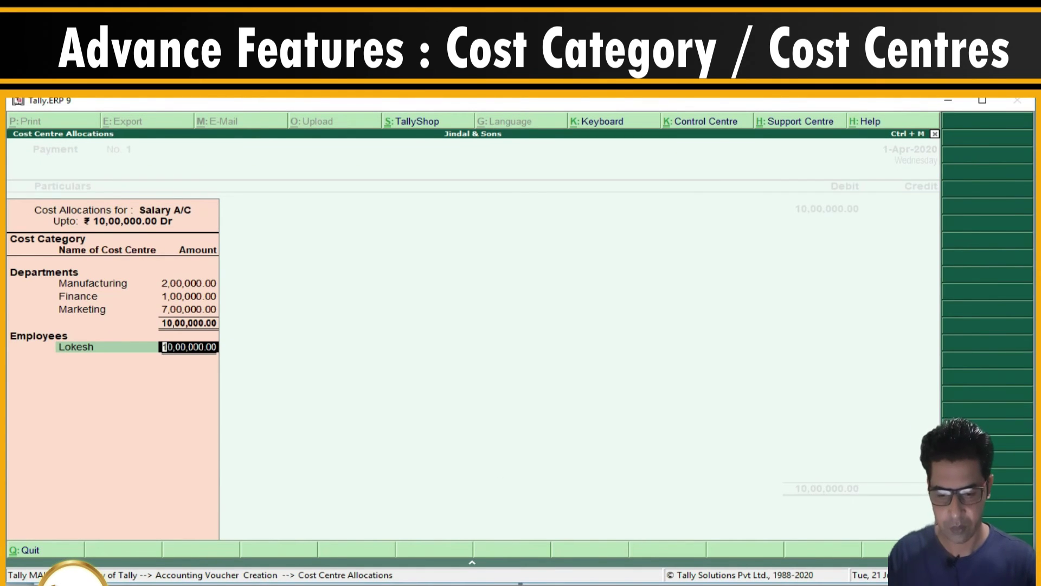
click(566, 584)
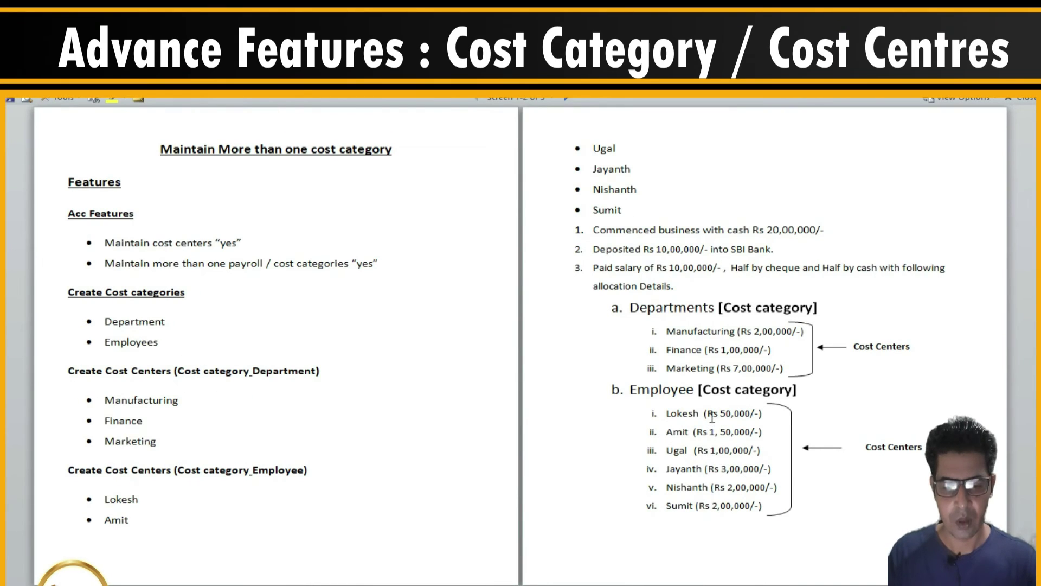
click(577, 584)
text(50,000)
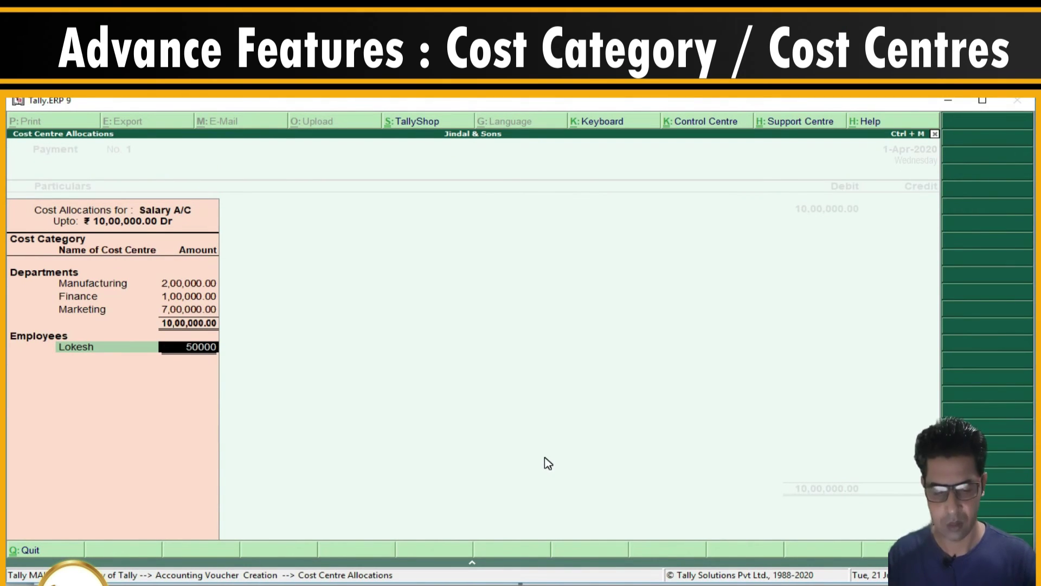
key(Return)
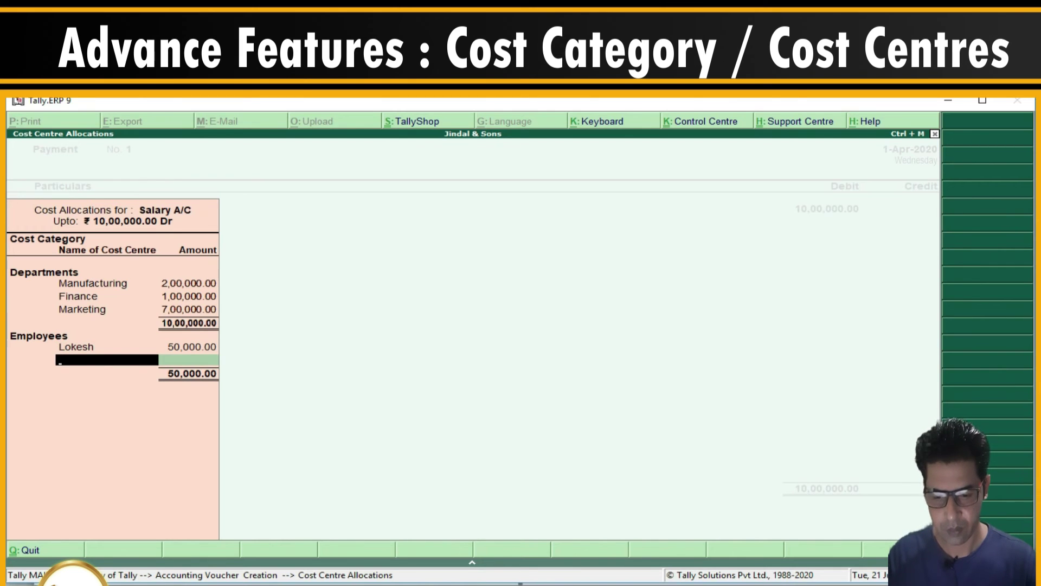
Allocate 1,50,000 of the salary to the second employee cost centre, checking the amount in the Word notes
click(502, 585)
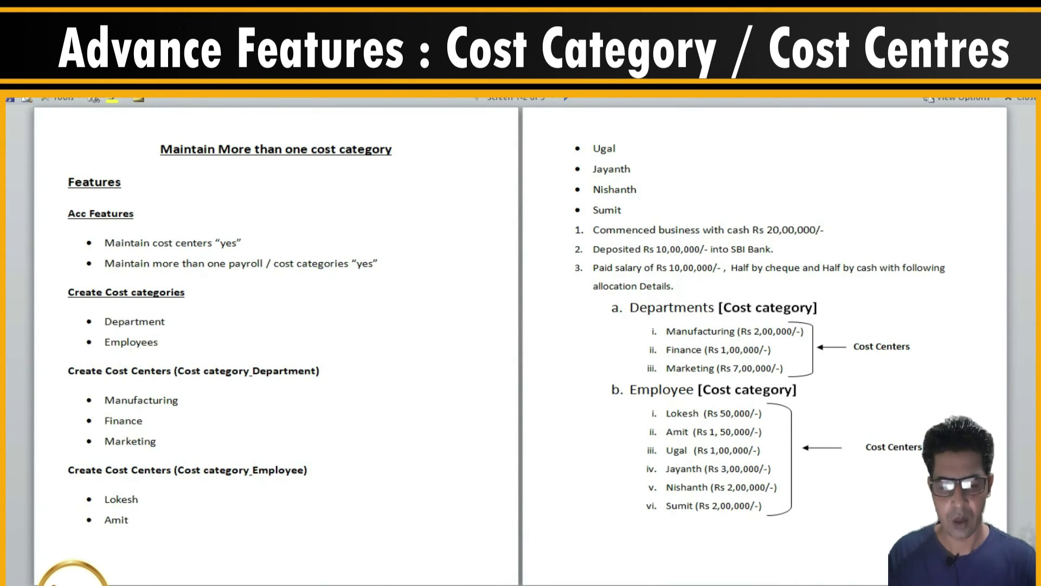
click(504, 584)
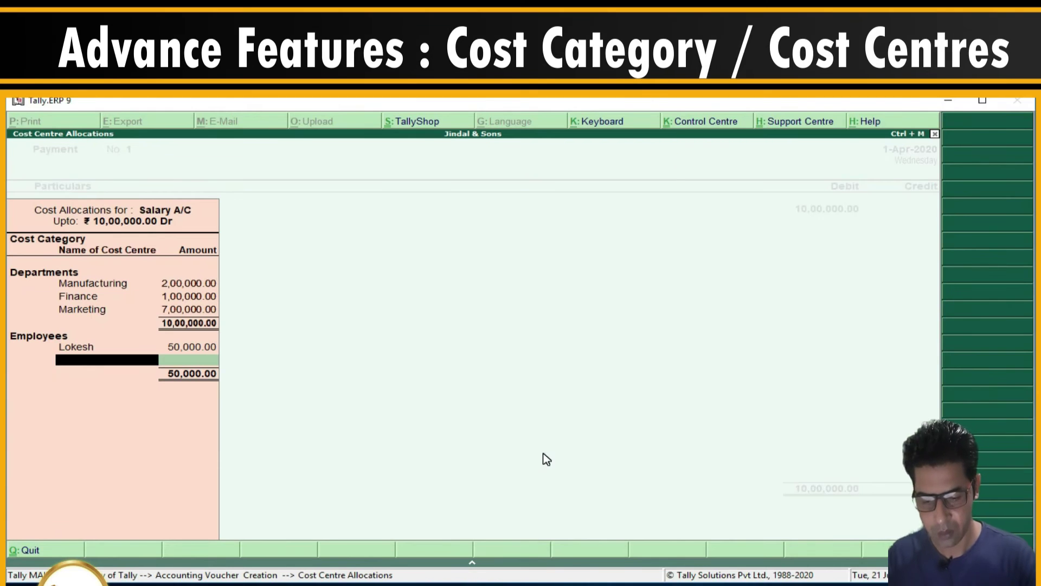
text(Amit)
key(Return)
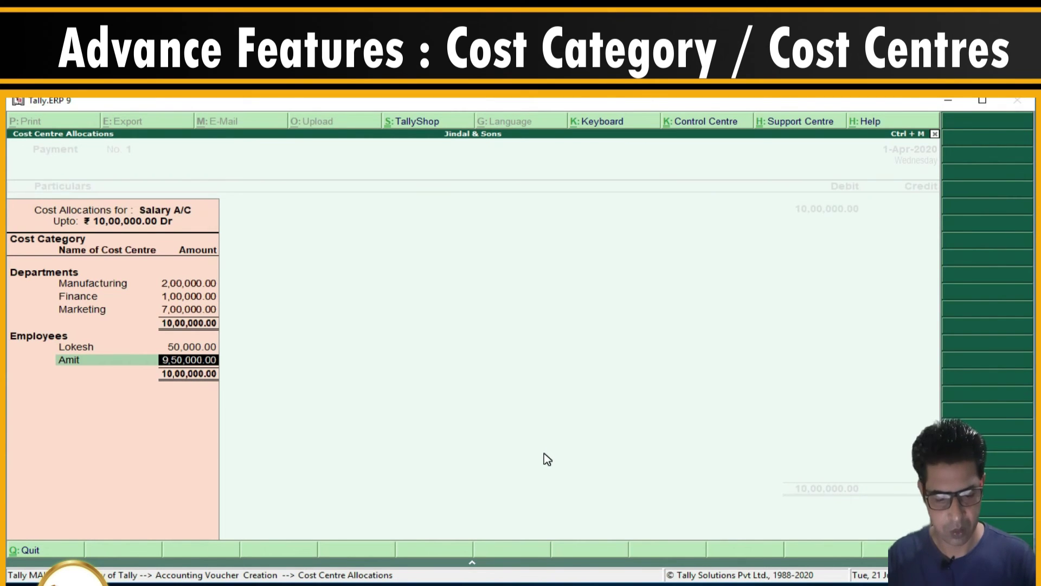
text(1,50,0000)
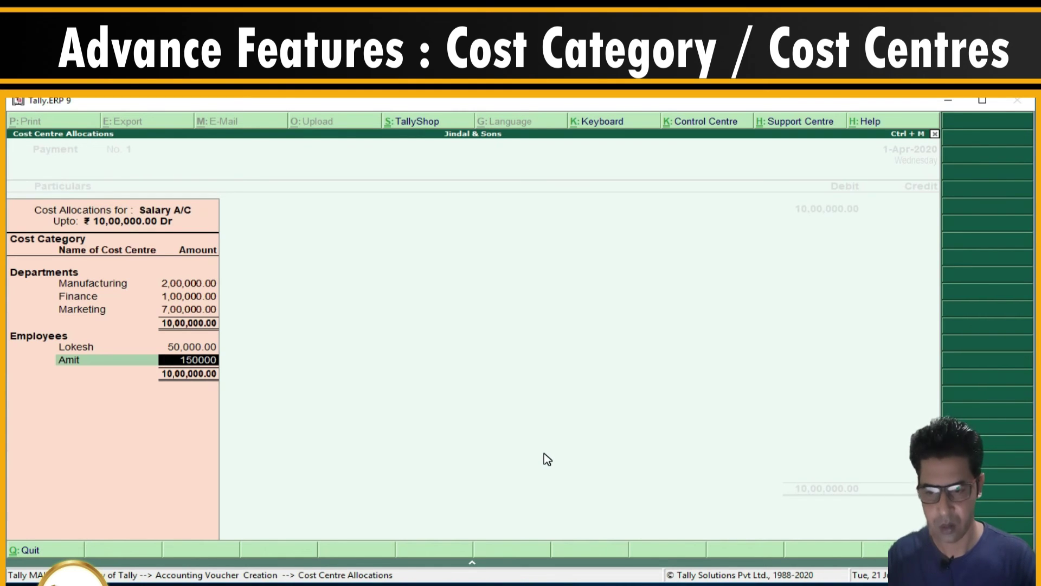
key(Return)
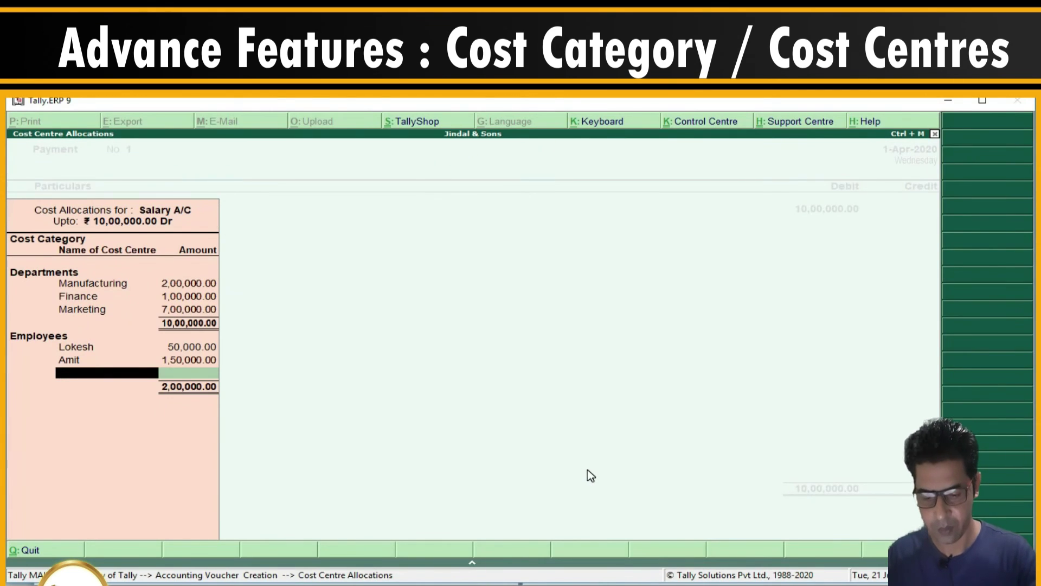
Allocate 1,00,000 of the salary to the third employee listed in the Word notes
text(Ugal)
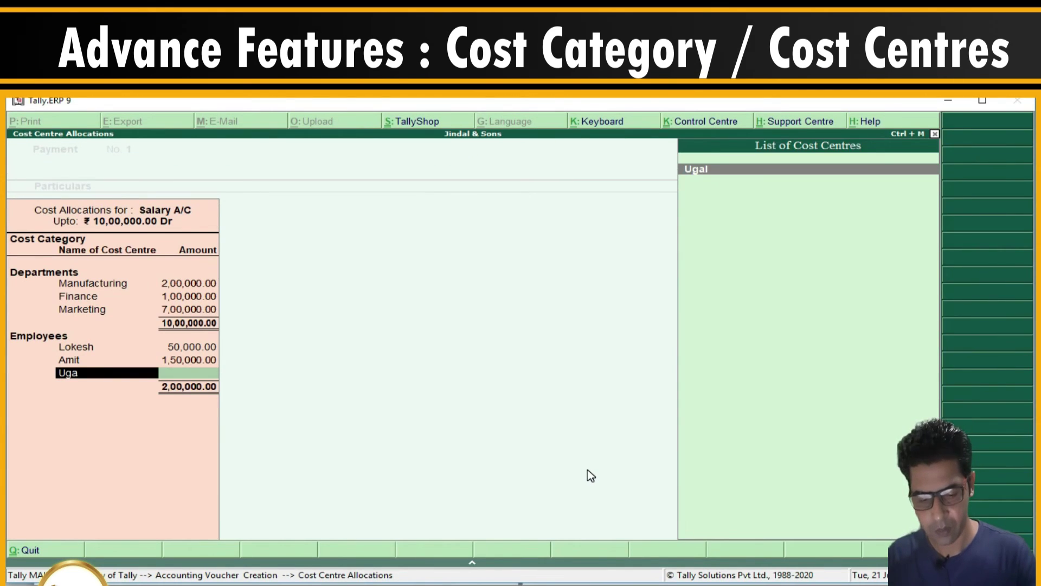
key(Return)
text(100000)
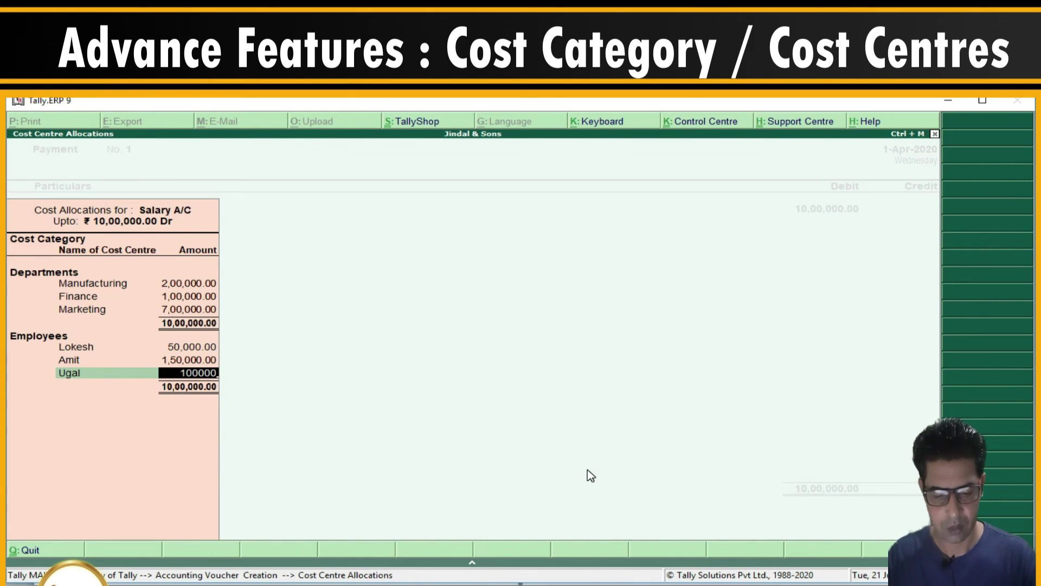
key(Return)
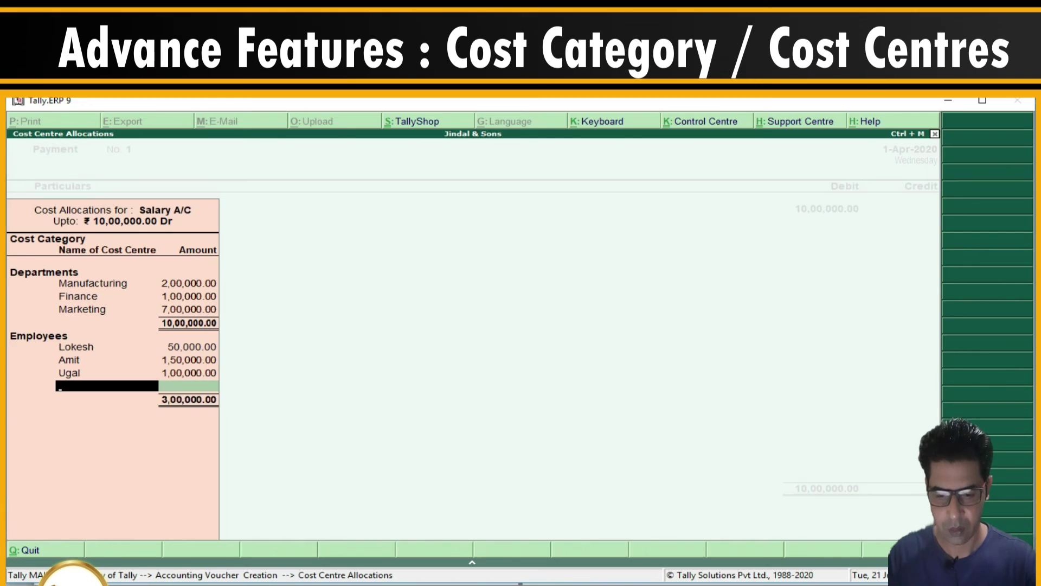
Check the Word notes for the fourth employee and allocate 3,00,000 of the salary to that cost centre
key(alt+Tab)
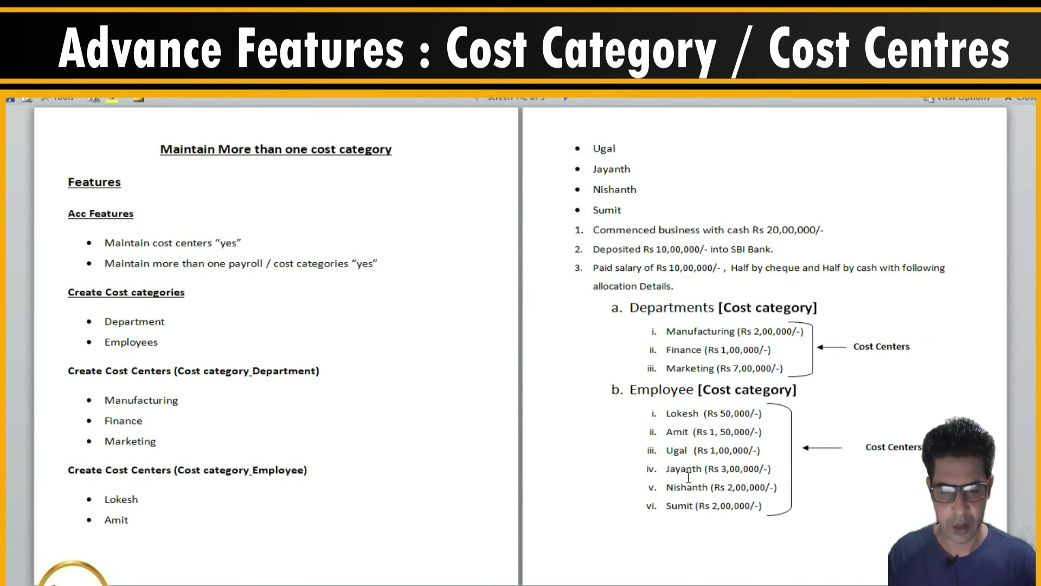
key(alt+Tab)
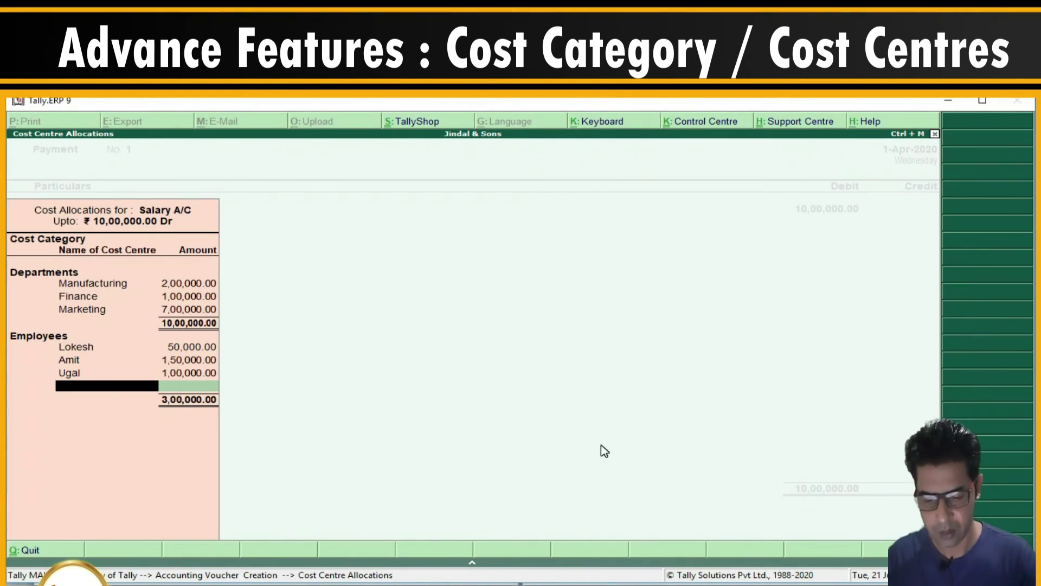
text(Jaya)
key(Return)
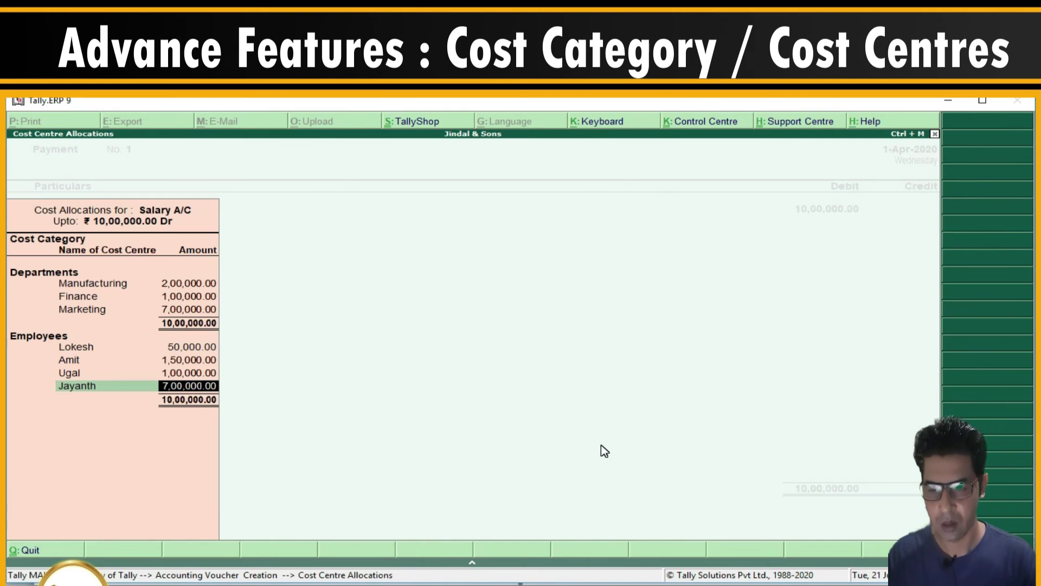
text(3,00,0)
text(00000)
key(Return)
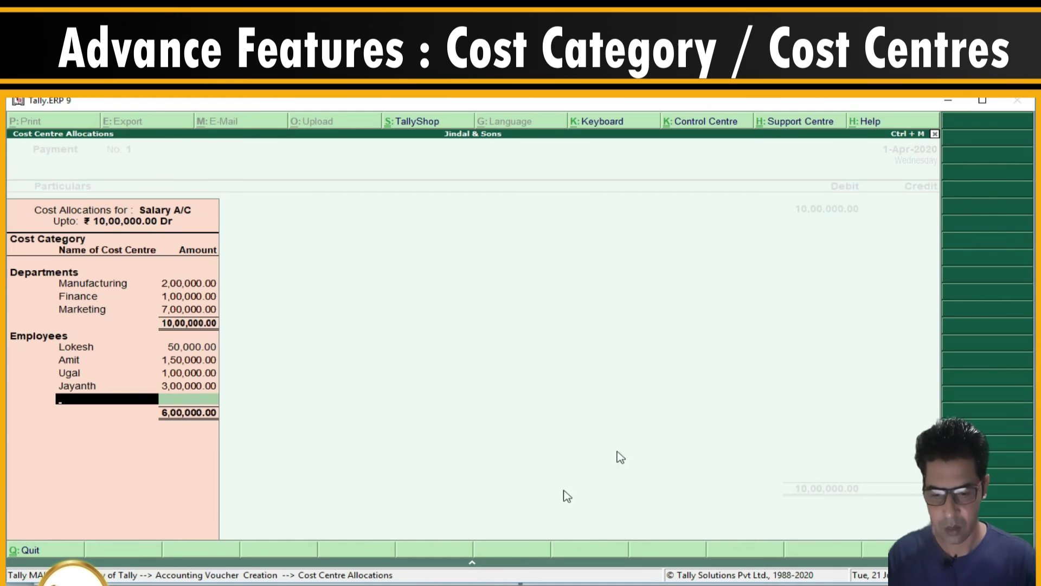
Check the Word notes for the fifth employee and allocate 2,00,000 of the salary to that cost centre
key(alt+Tab)
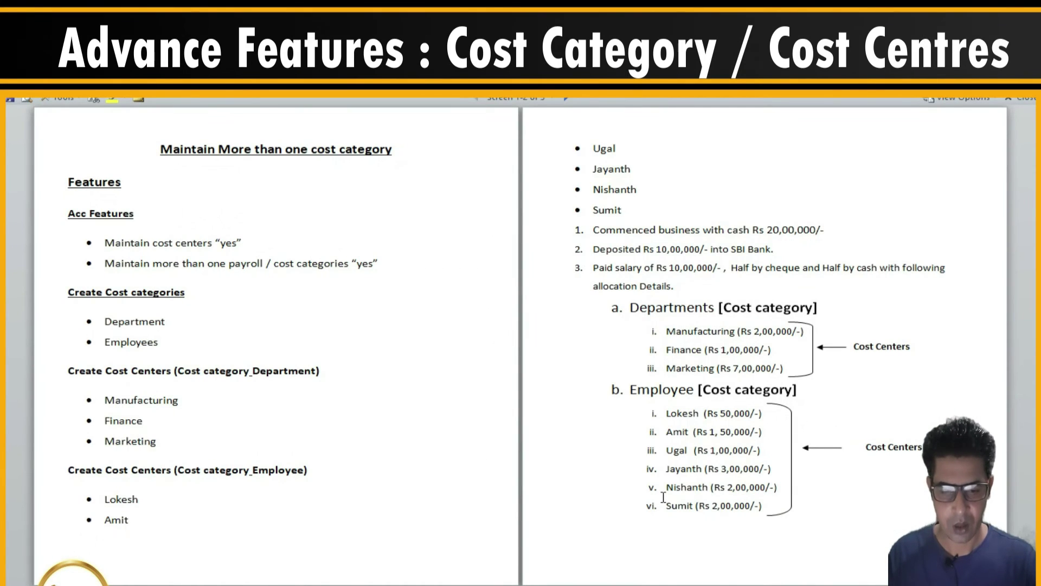
key(alt+Tab)
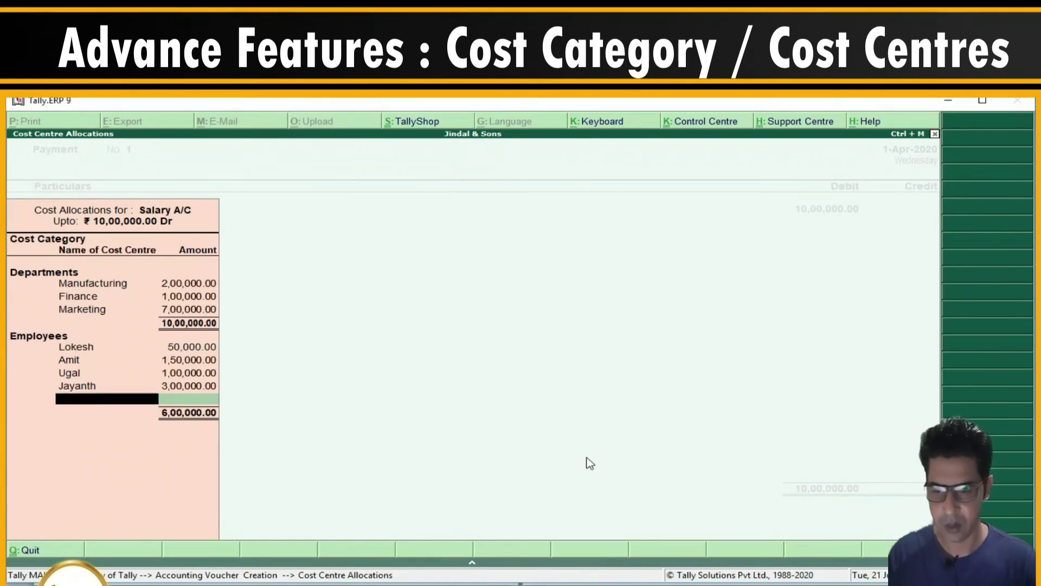
text(nish)
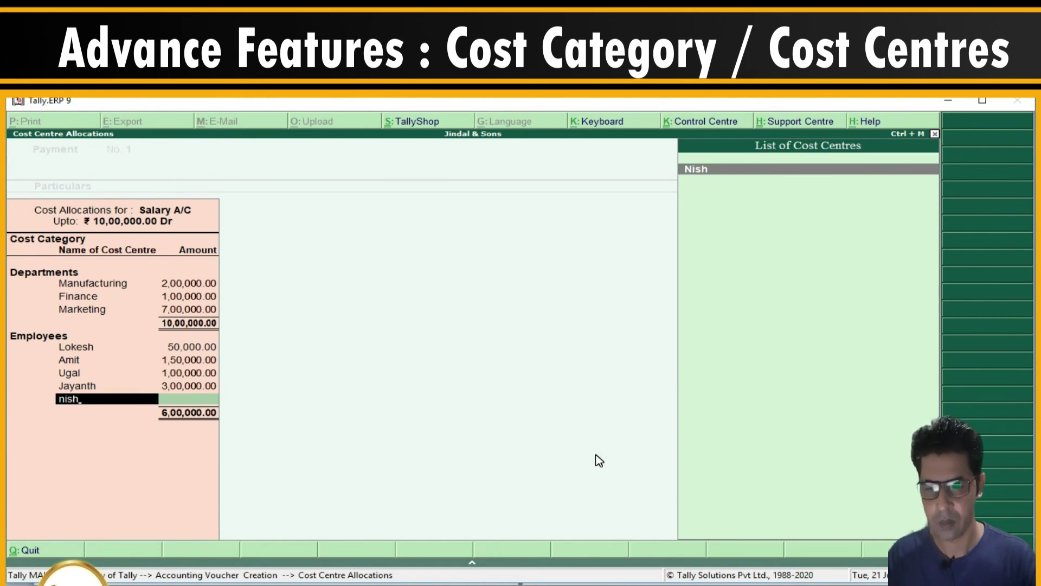
key(Return)
text(200000,000.00)
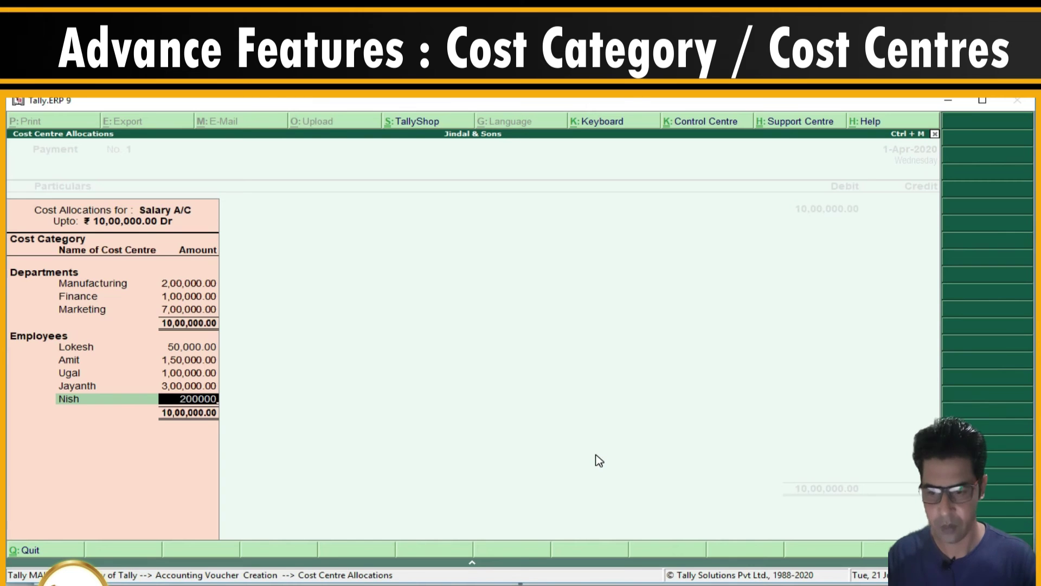
key(Return)
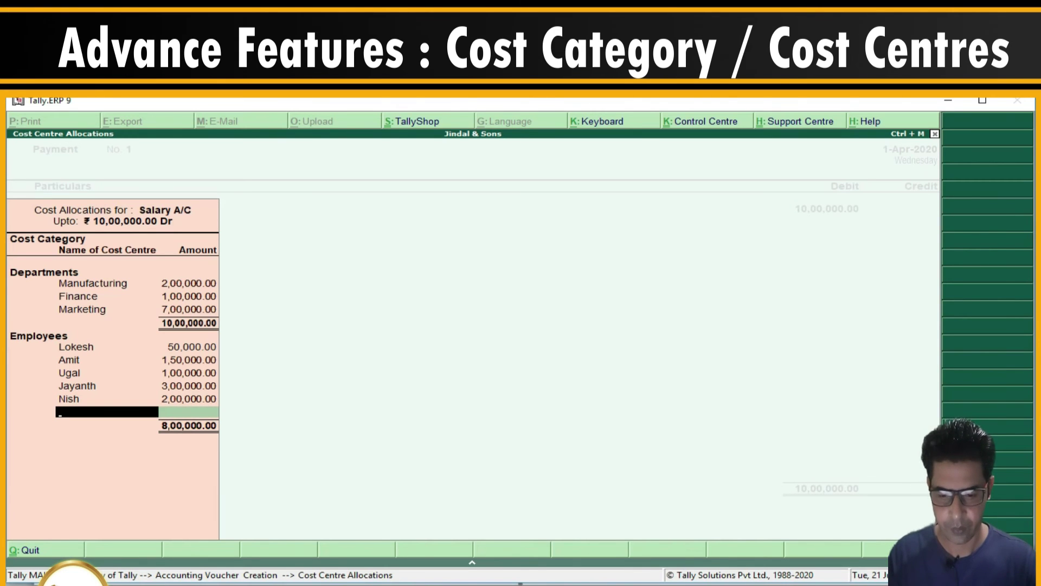
Allocate the remaining 2,00,000 to the sixth employee in the Word notes and finish the salary's cost allocations
key(alt+Tab)
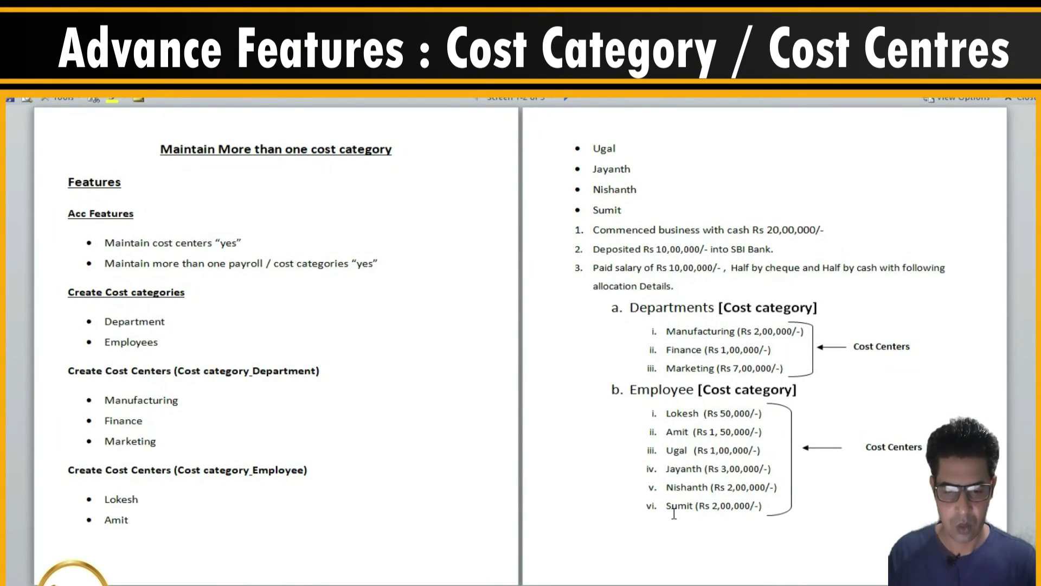
key(alt+Tab)
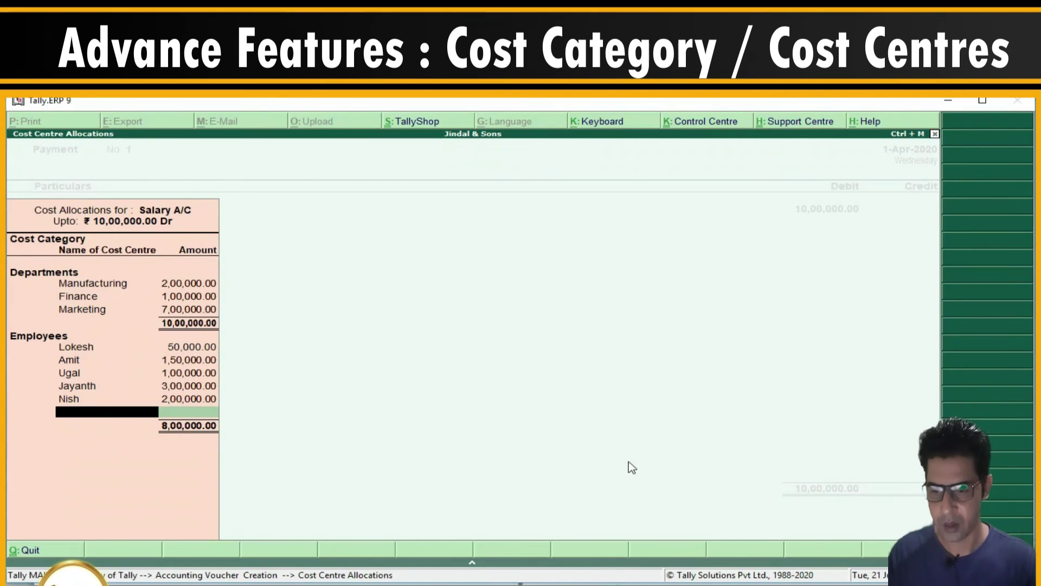
text(Sumi)
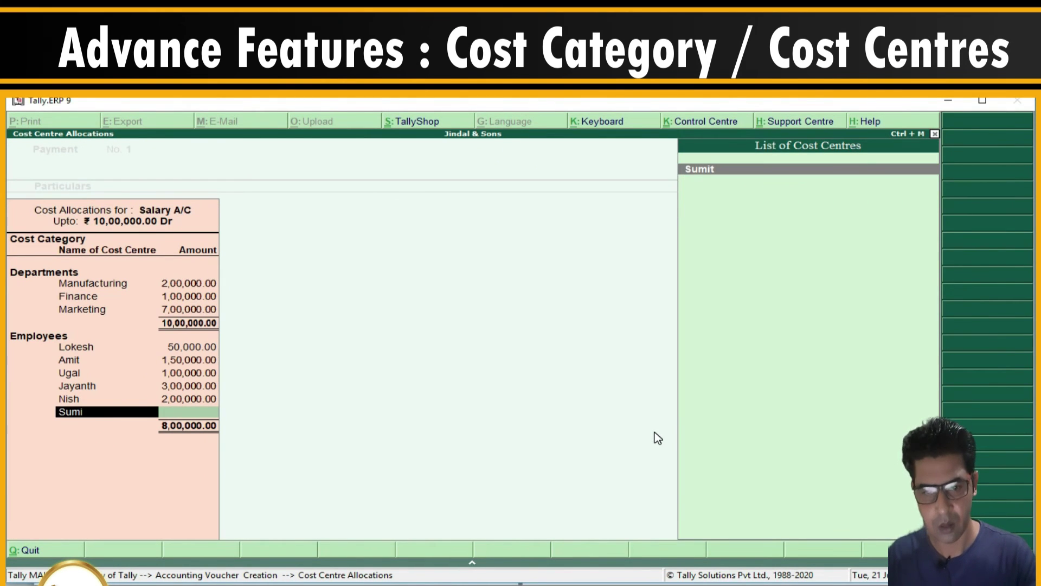
key(Return)
key(Return)
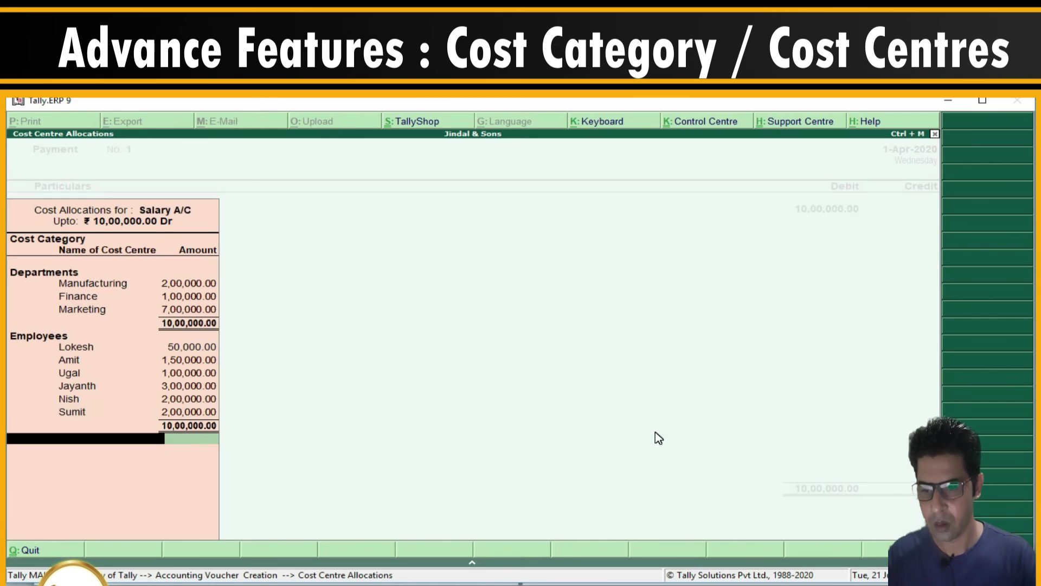
key(Return)
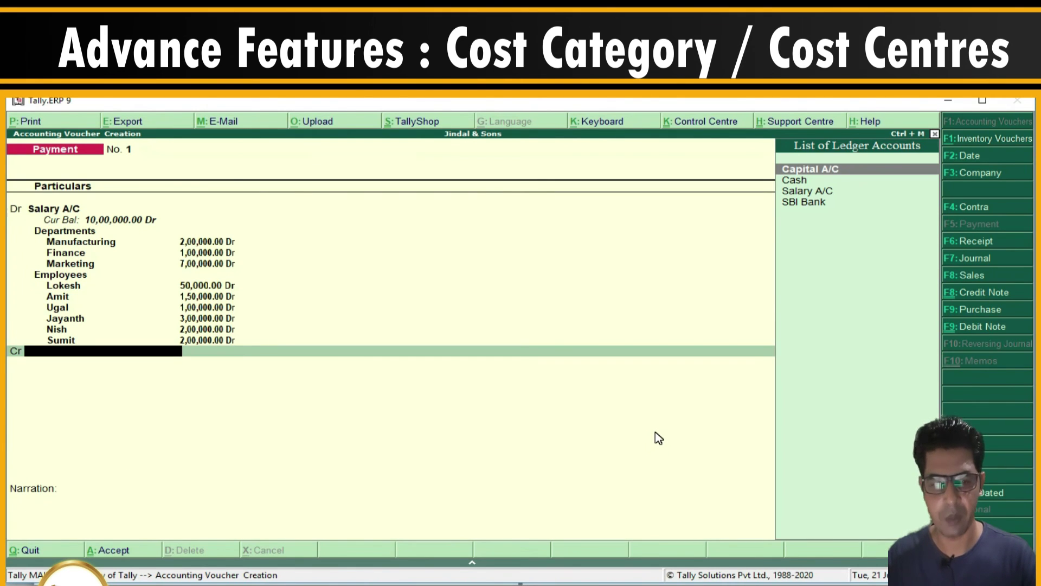
Credit 5,00,000 of the salary payment to the SBI Bank ledger
key(Down)
key(Down)
key(Down)
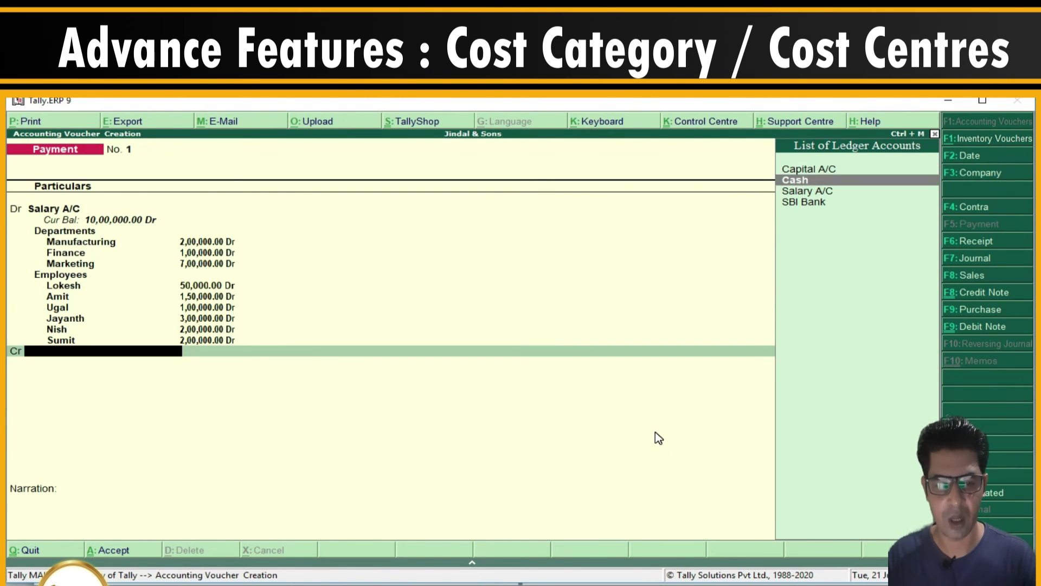
key(Return)
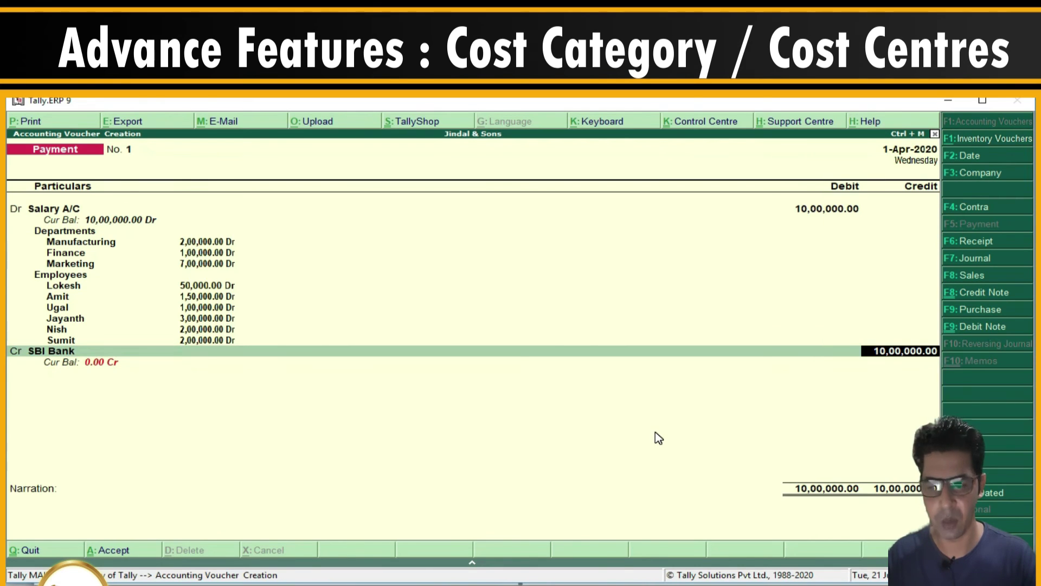
text(50)
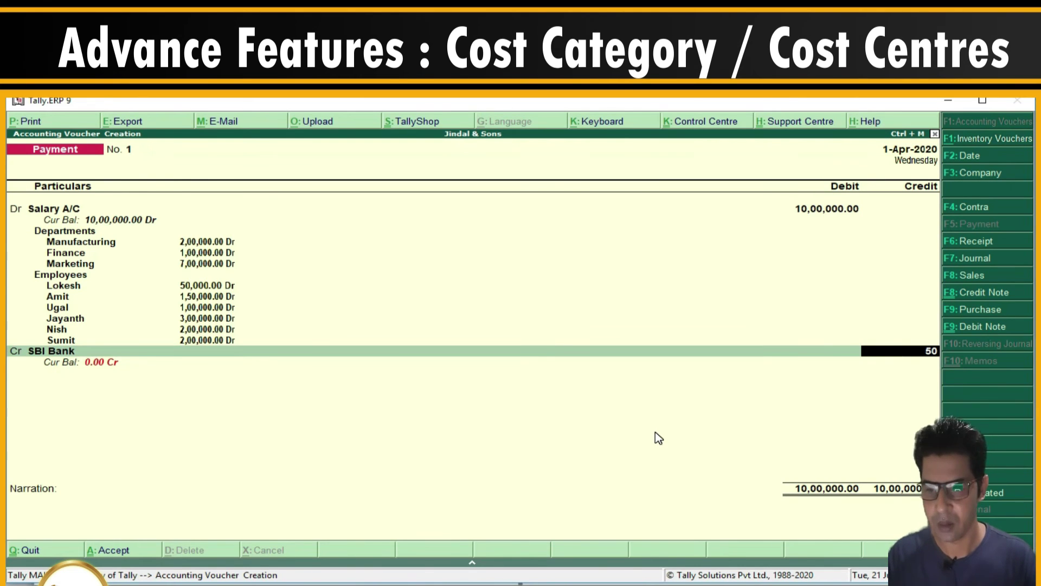
text(000)
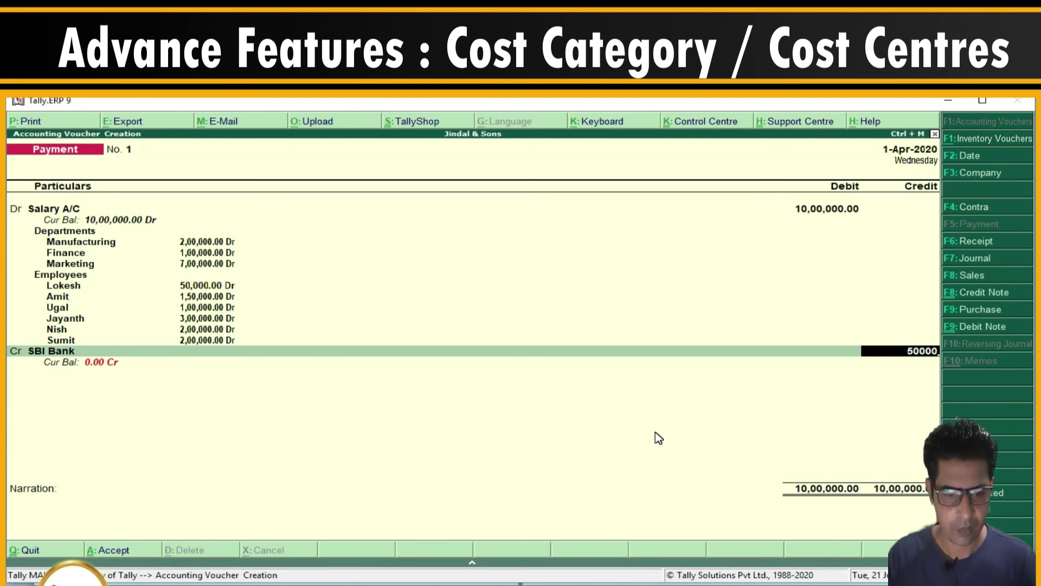
text(0)
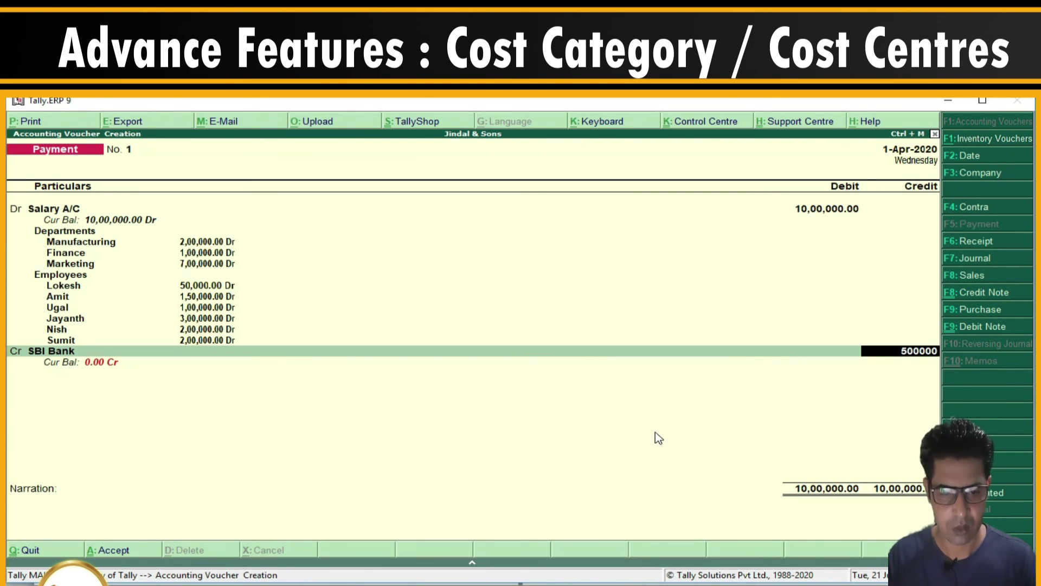
key(Return)
Accept the SBI Bank allocation as a cheque dated 1-Apr-2020, leaving the instrument number blank
key(Return)
key(Return)
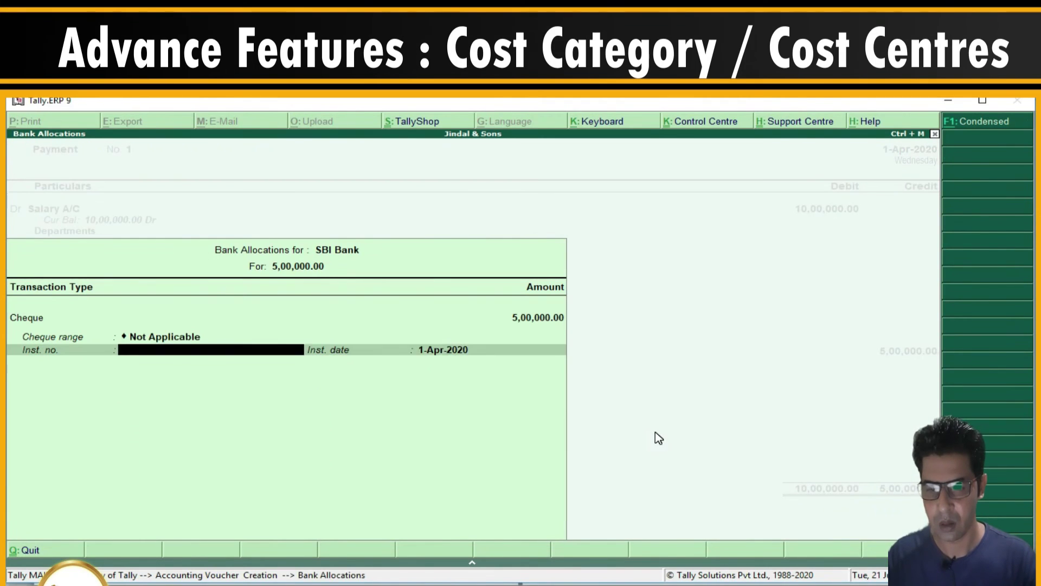
key(Return)
key(Return)
key(Return)
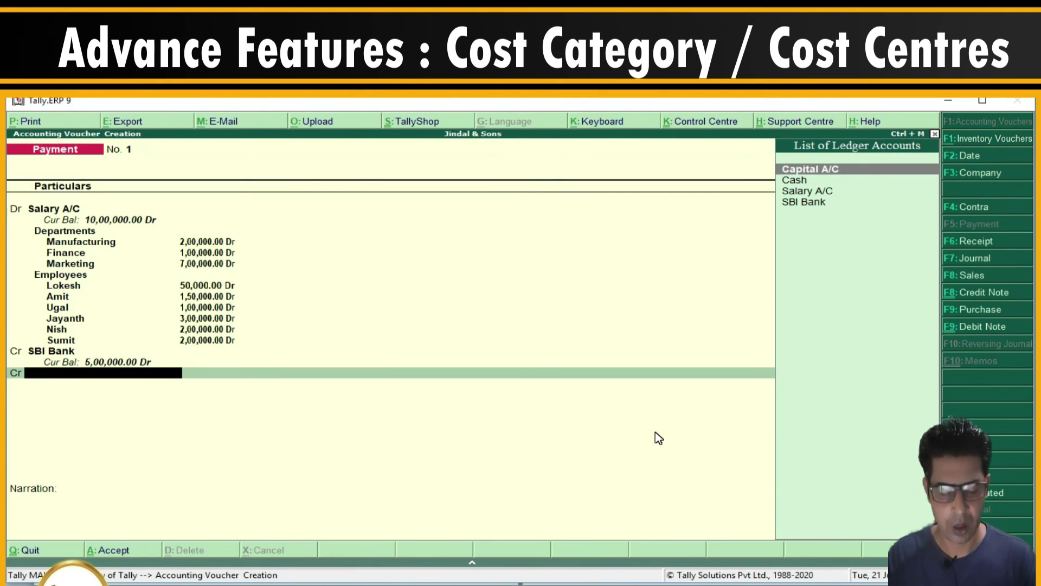
Credit the remaining 5,00,000 to Cash and save the payment voucher without a narration
key(Down)
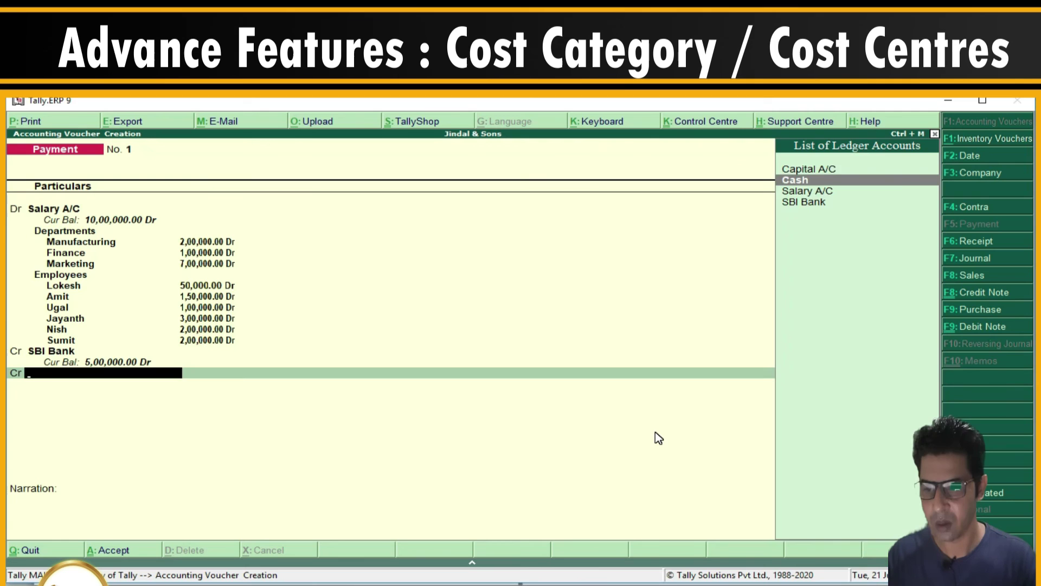
key(Return)
key(Return)
key(Return)
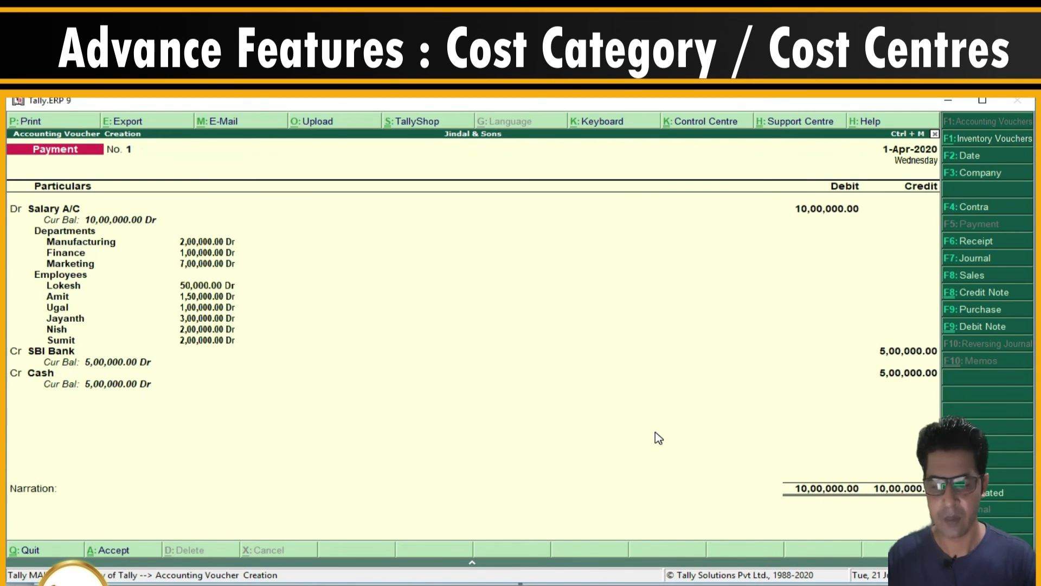
key(Return)
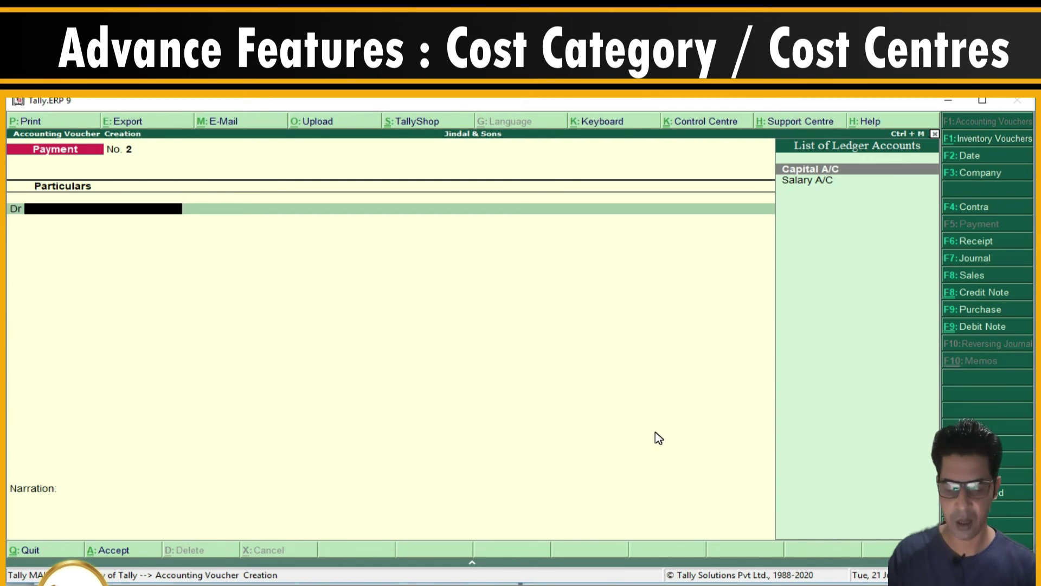
Leave payment voucher creation without starting another voucher and open the Display reports of Jindal & Sons
key(Escape)
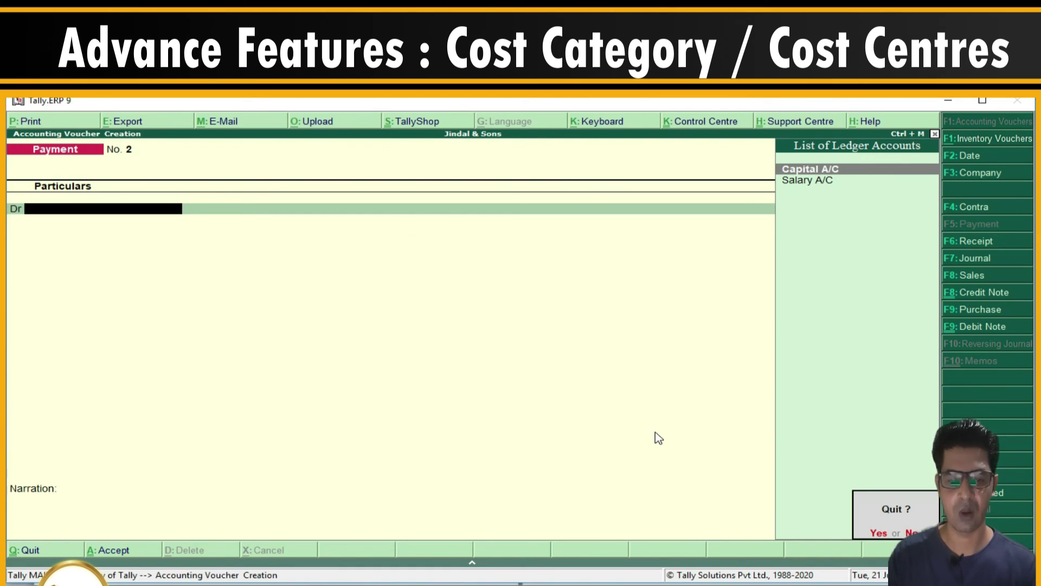
key(y)
key(Down)
key(Down)
key(Down)
key(Down)
key(Down)
key(Down)
key(Down)
key(Down)
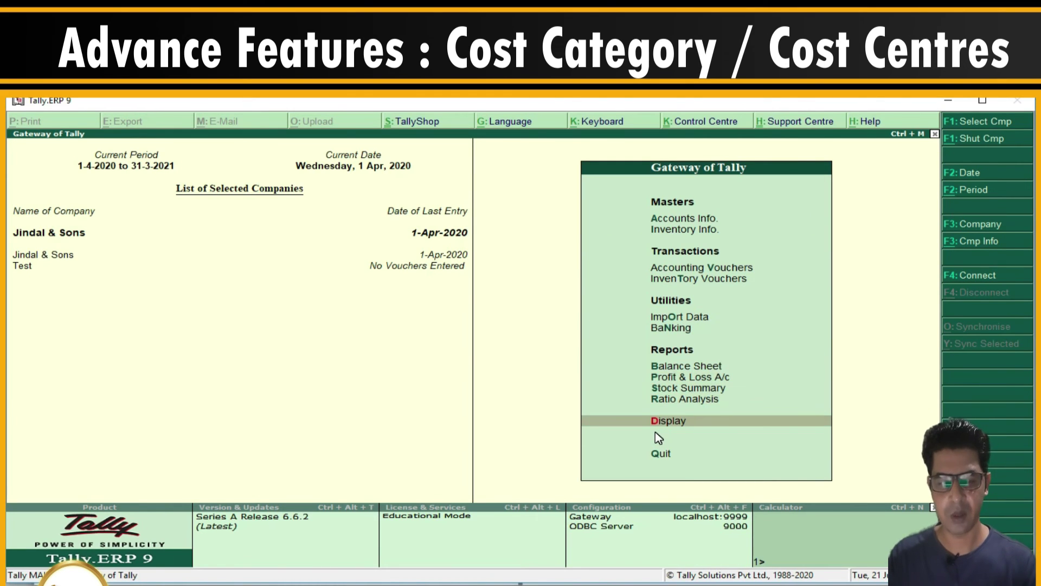
key(Return)
View the cost centres' Category Summary under Statements of Accounts
key(Down)
key(Down)
key(Down)
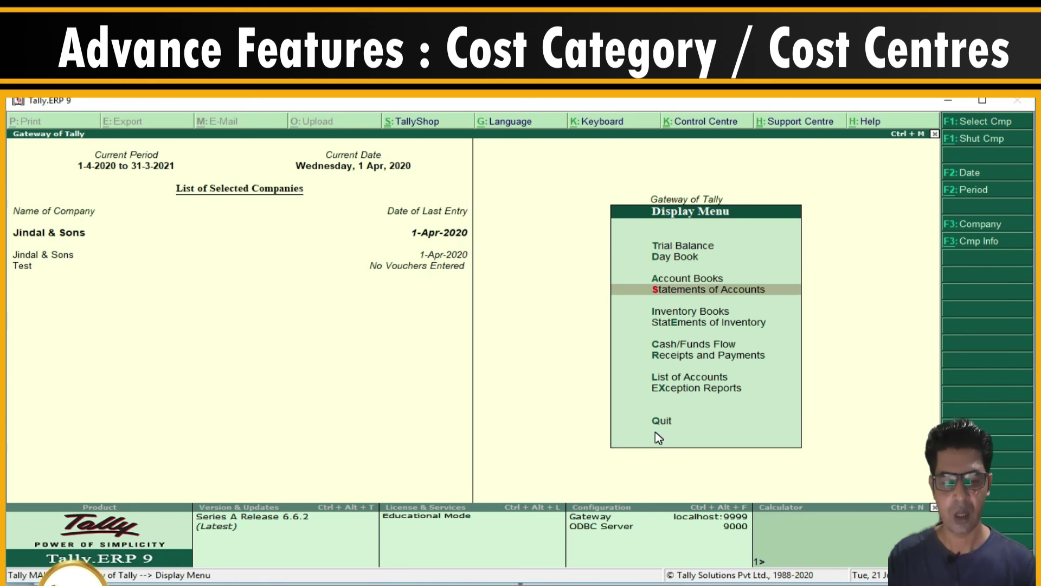
key(Return)
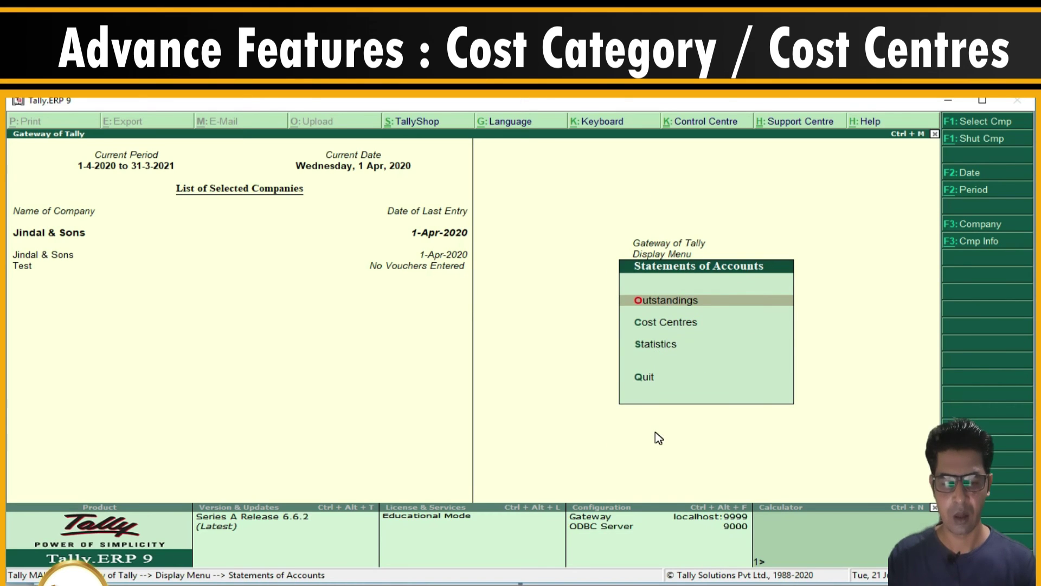
key(Down)
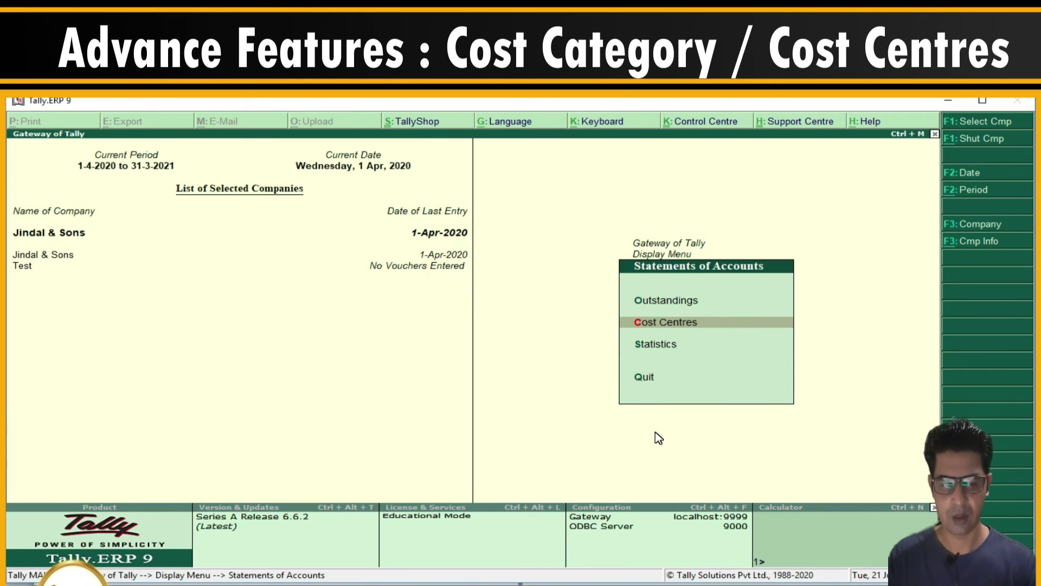
key(Return)
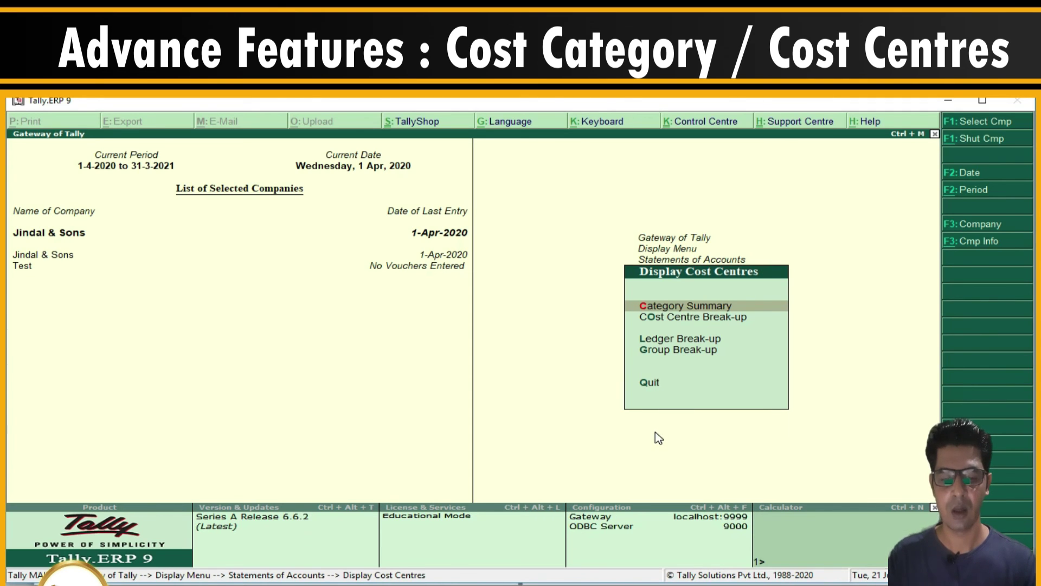
key(Return)
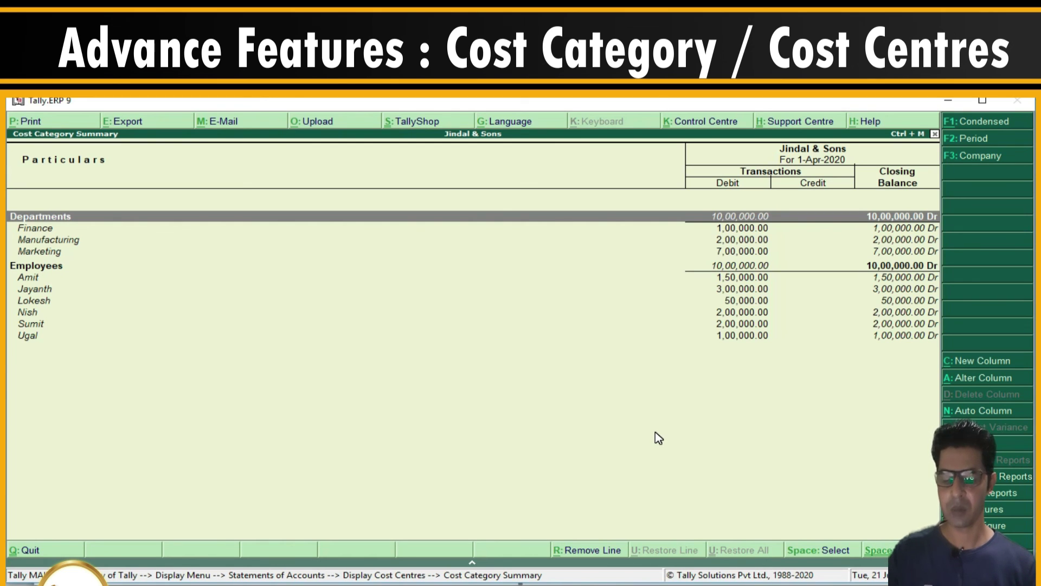
Close the Category Summary and view the Cost Centre Break-up for the Marketing department
key(Escape)
key(Down)
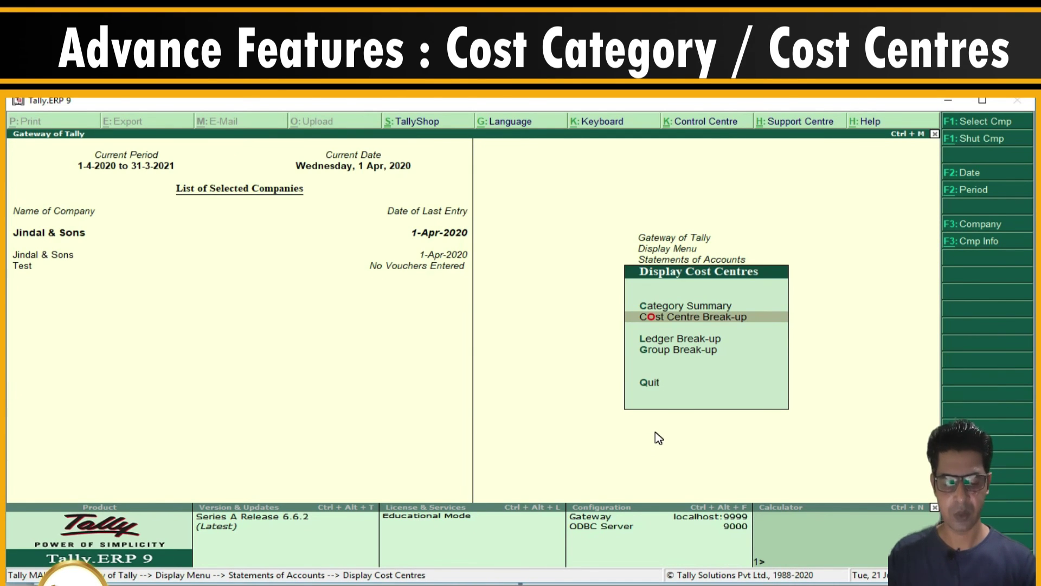
key(Return)
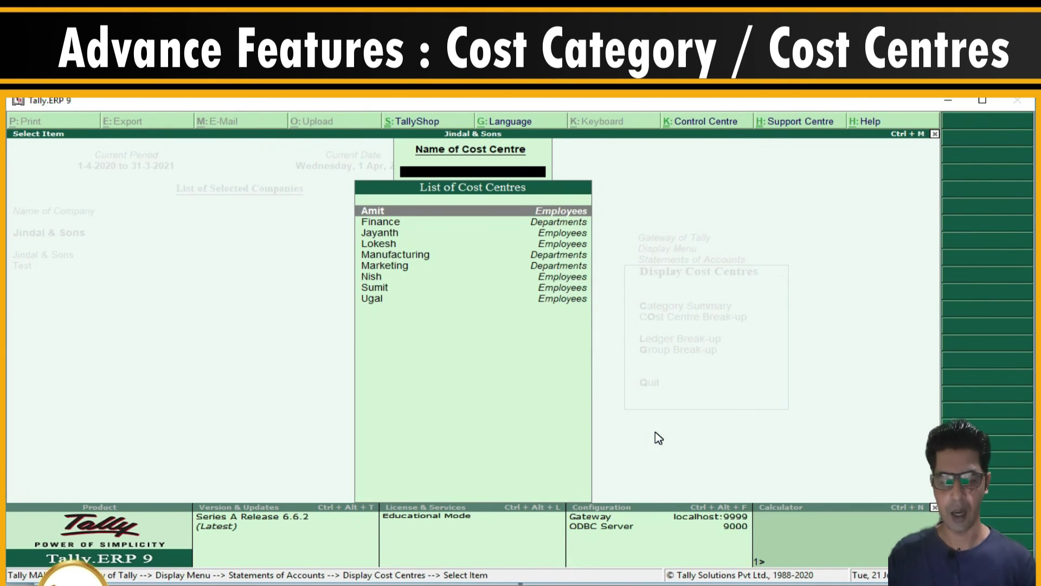
key(Down)
key(Down)
key(Down)
key(Down)
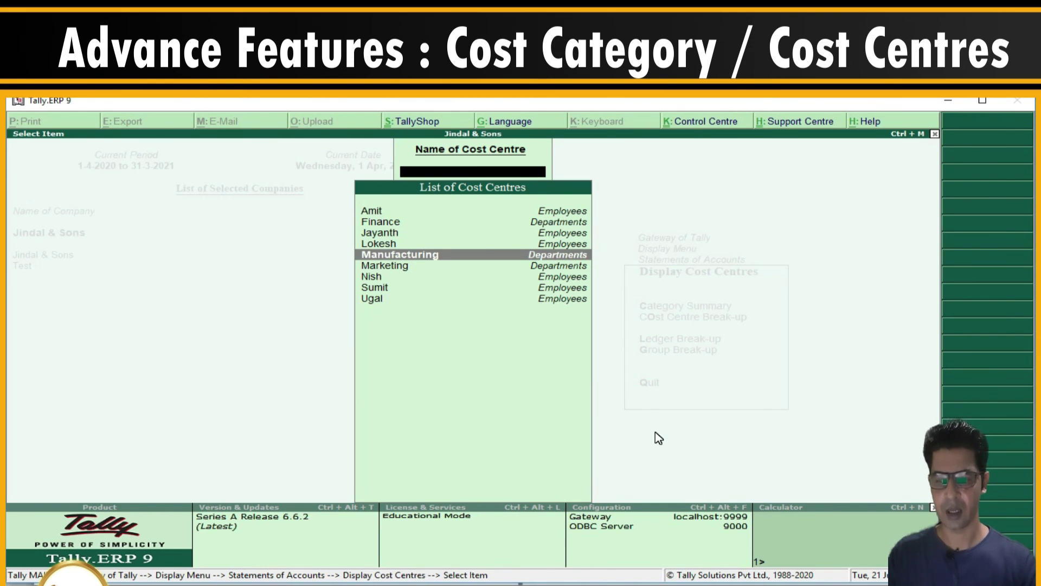
key(Down)
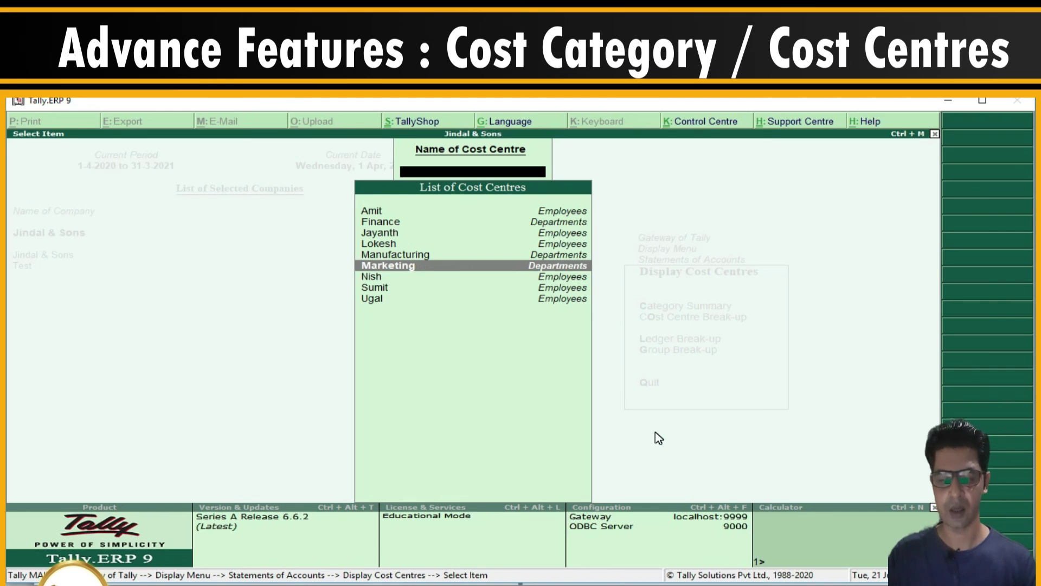
key(Return)
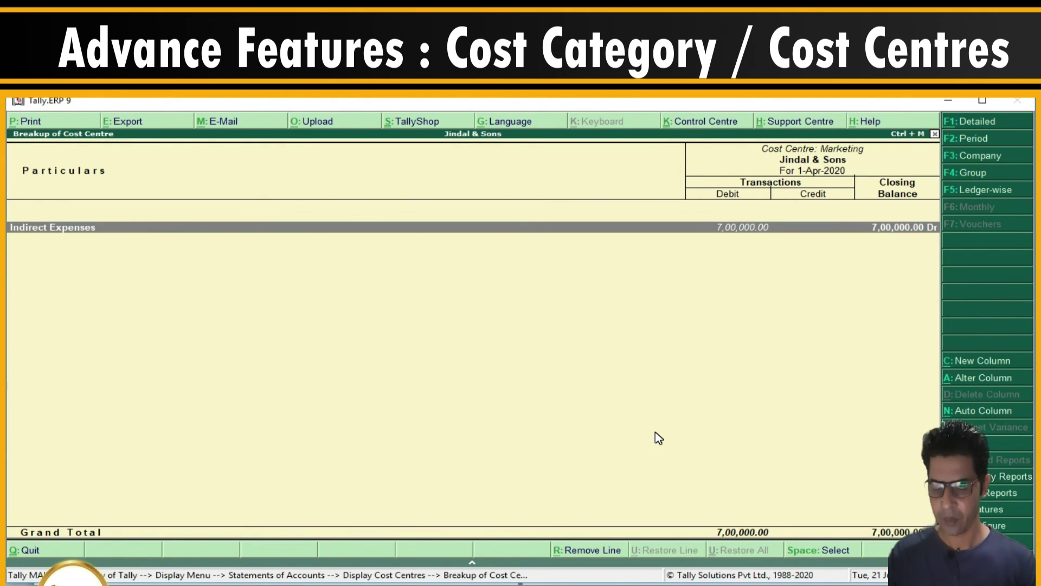
Show the Marketing break-up in detail down to the Salary A/C ledger, and return to the cost centre report choices
click(975, 120)
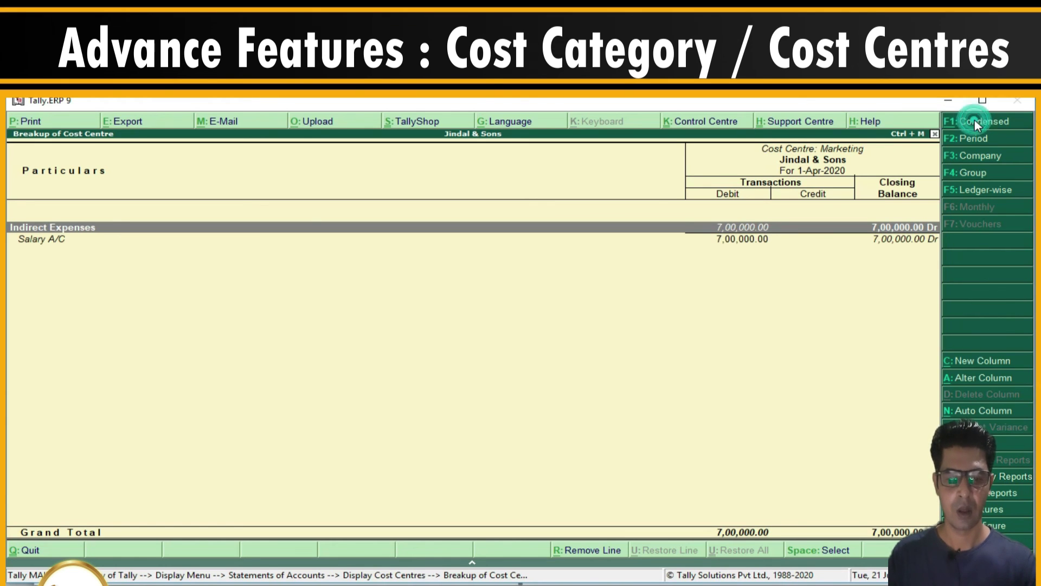
click(39, 241)
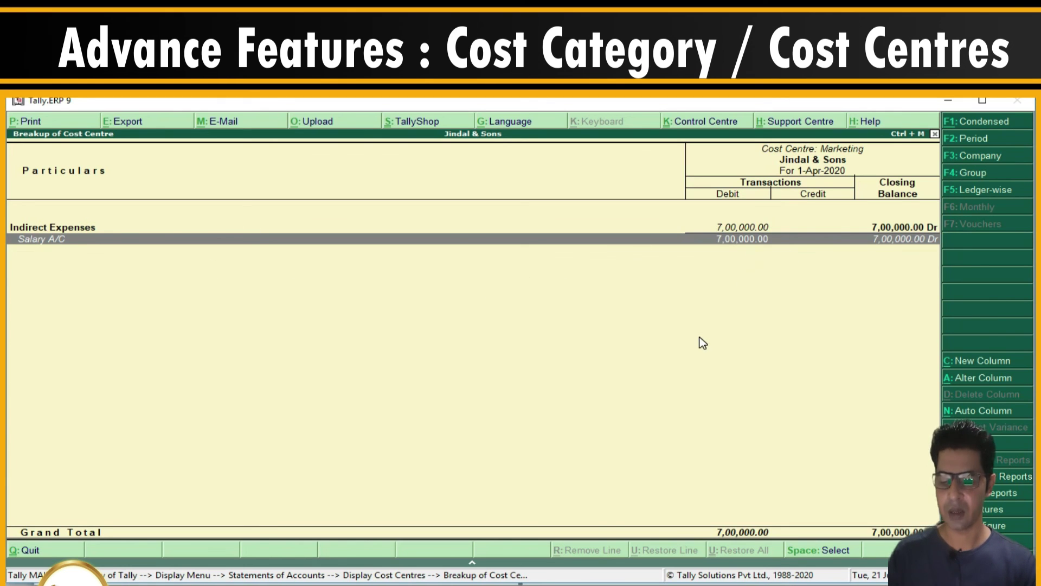
key(Escape)
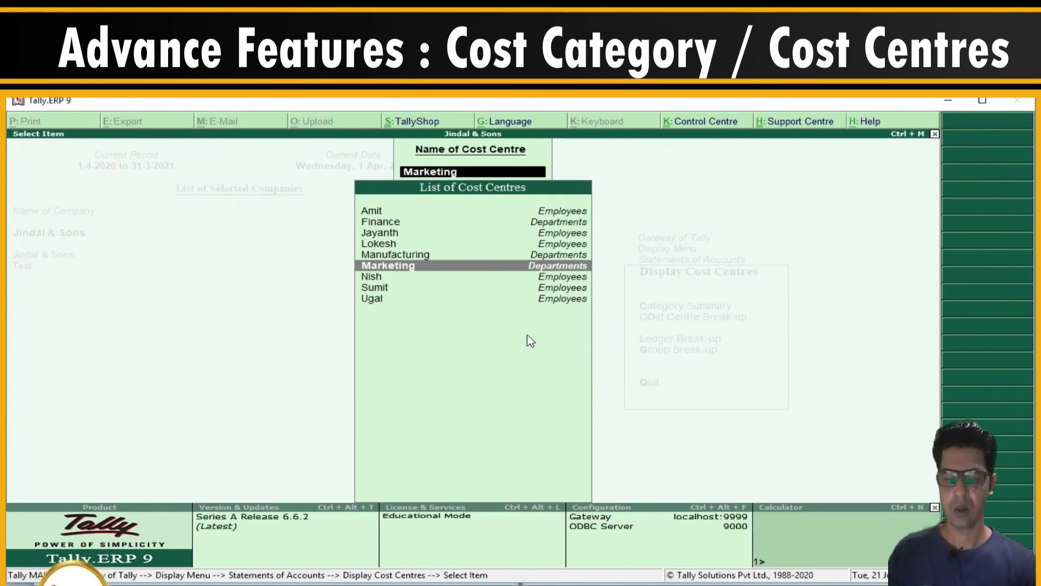
key(Escape)
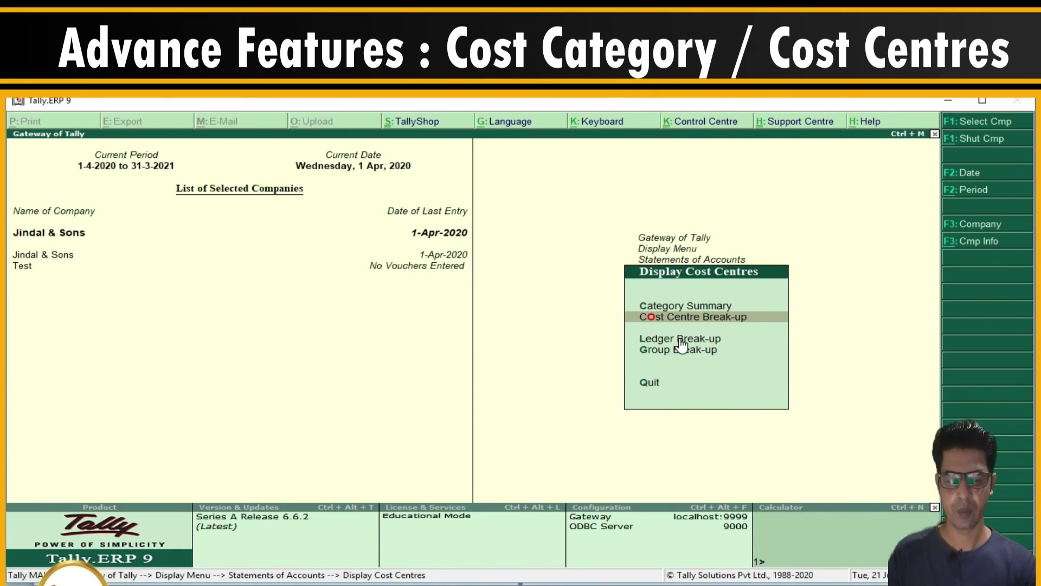
View the cost centre Ledger Break-up for Salary A/C, and return to the cost centre report choices
key(Down)
key(Return)
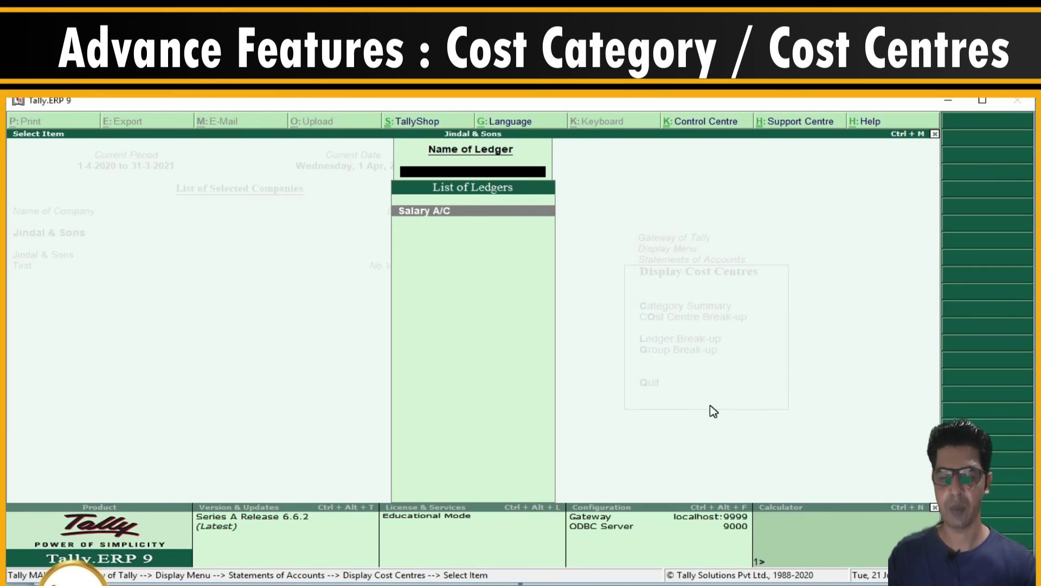
key(Return)
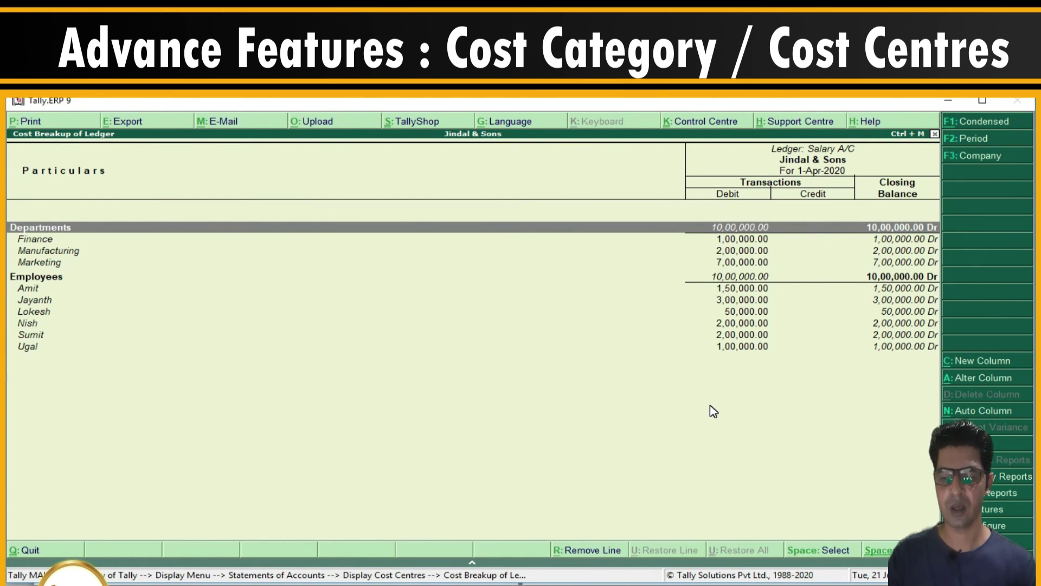
key(Escape)
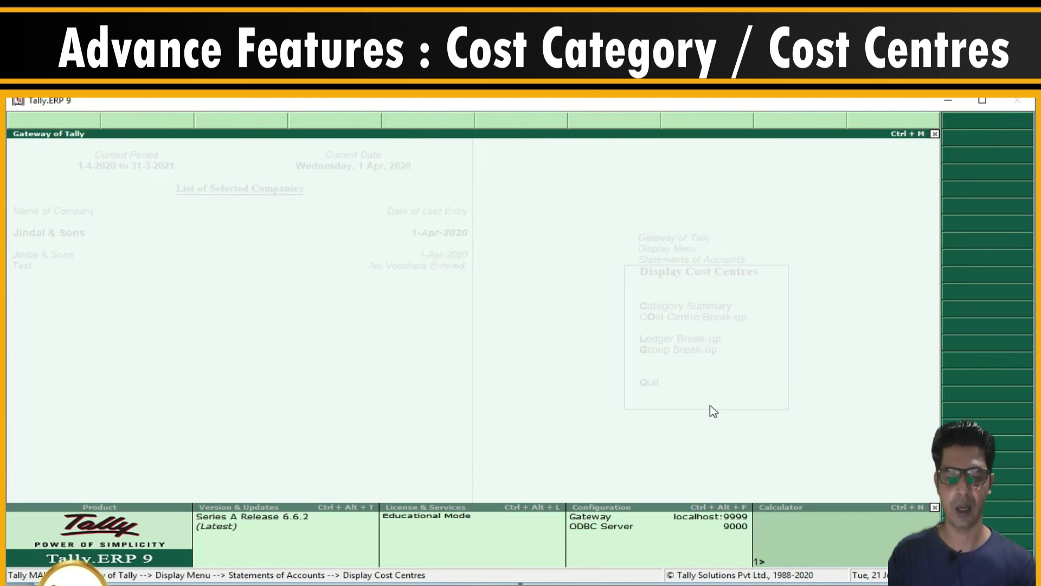
key(Return)
key(Escape)
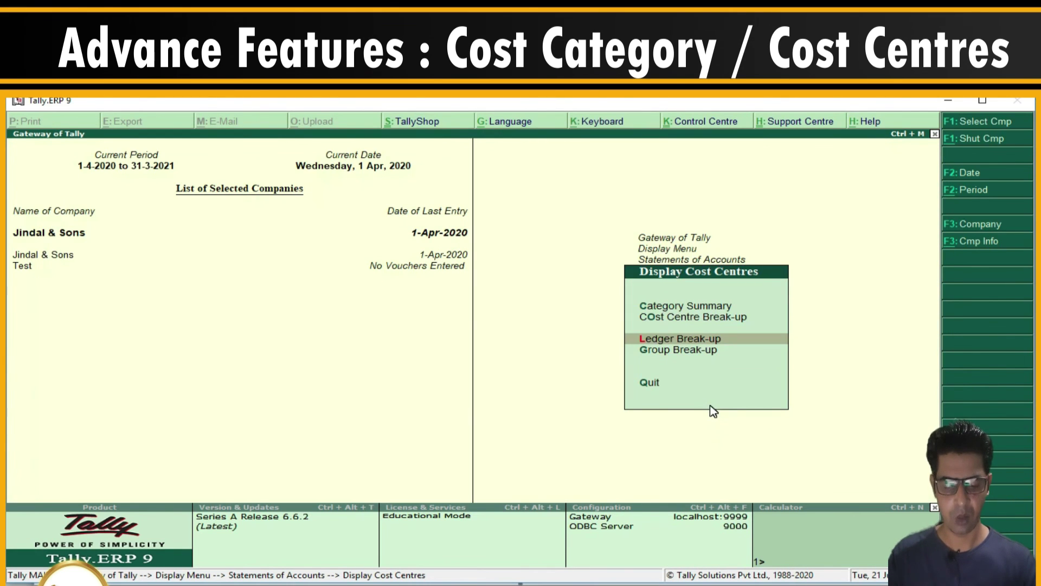
View the cost centre Group Break-up for the Direct Expenses group
key(Down)
key(Return)
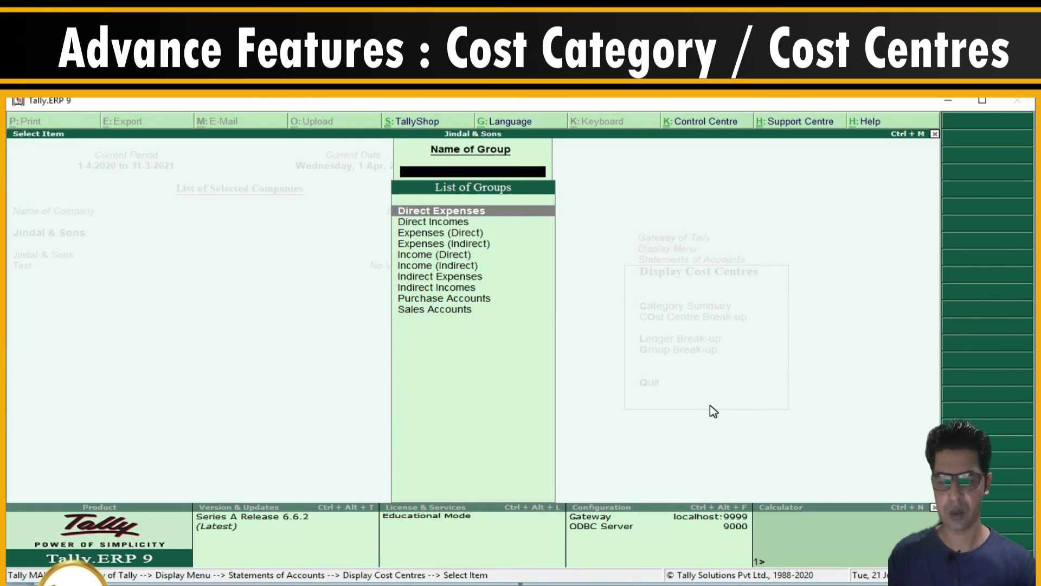
key(Return)
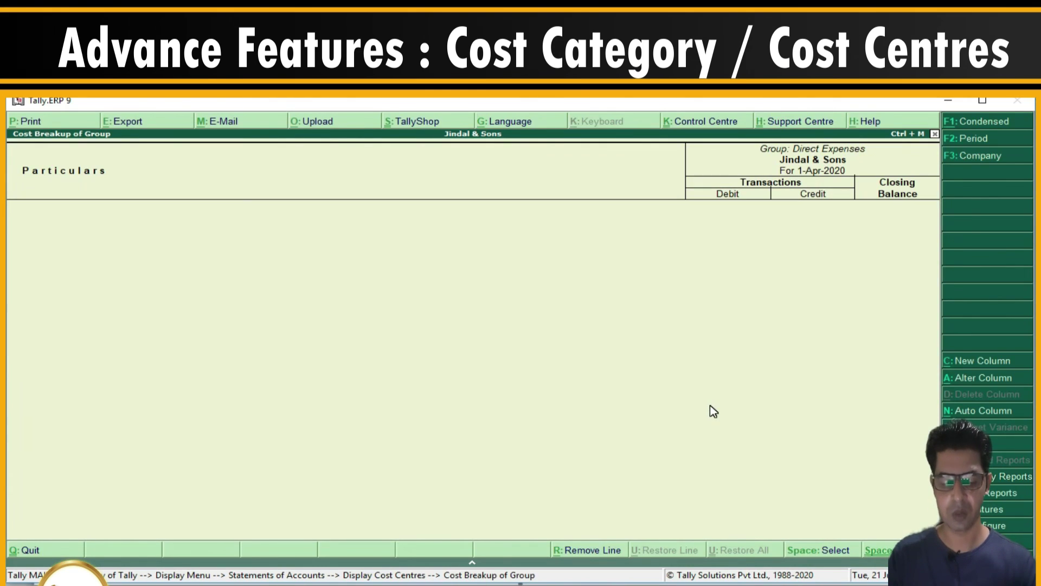
View the Group Break-up for Indirect Expenses instead, and return to Statements of Accounts
key(Escape)
key(Down)
key(Down)
key(Down)
key(Down)
key(Down)
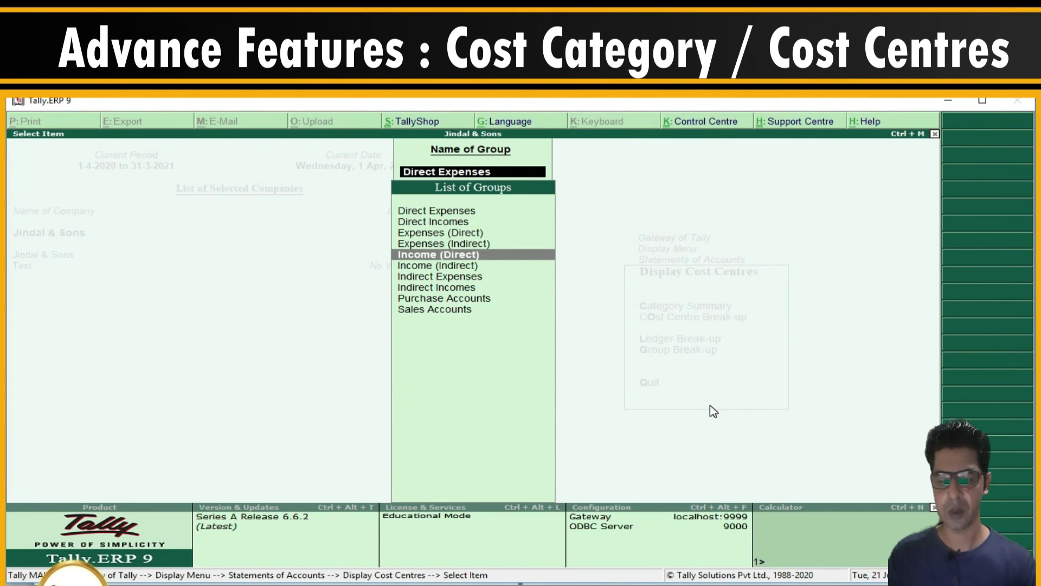
key(Down)
key(Return)
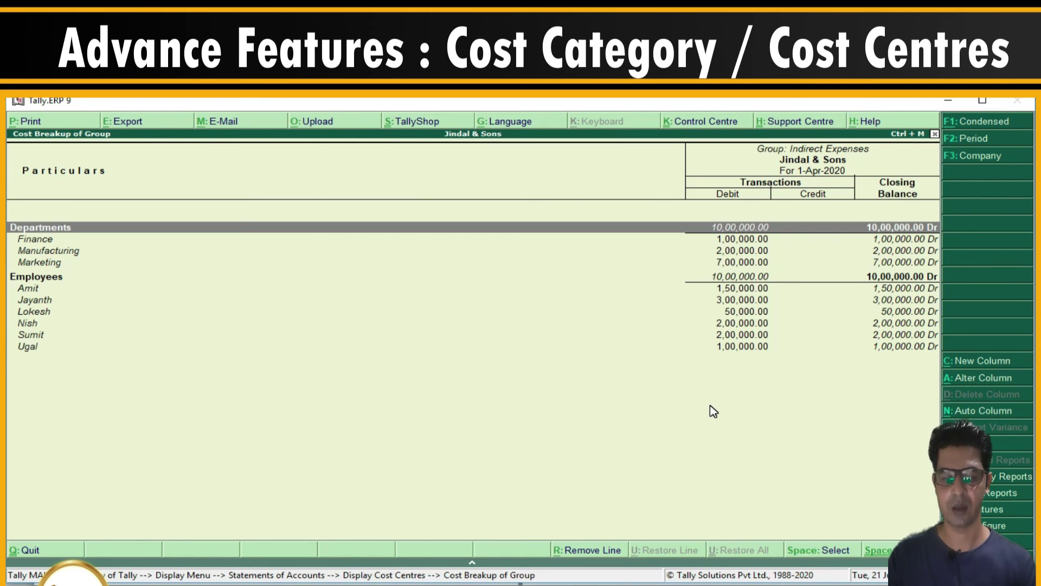
key(Escape)
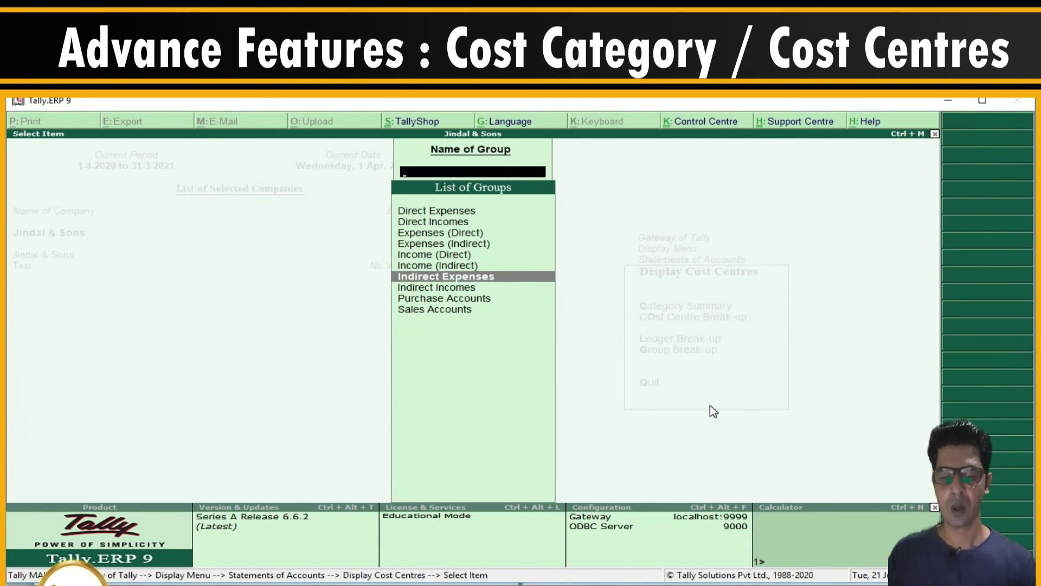
key(Escape)
key(Escape)
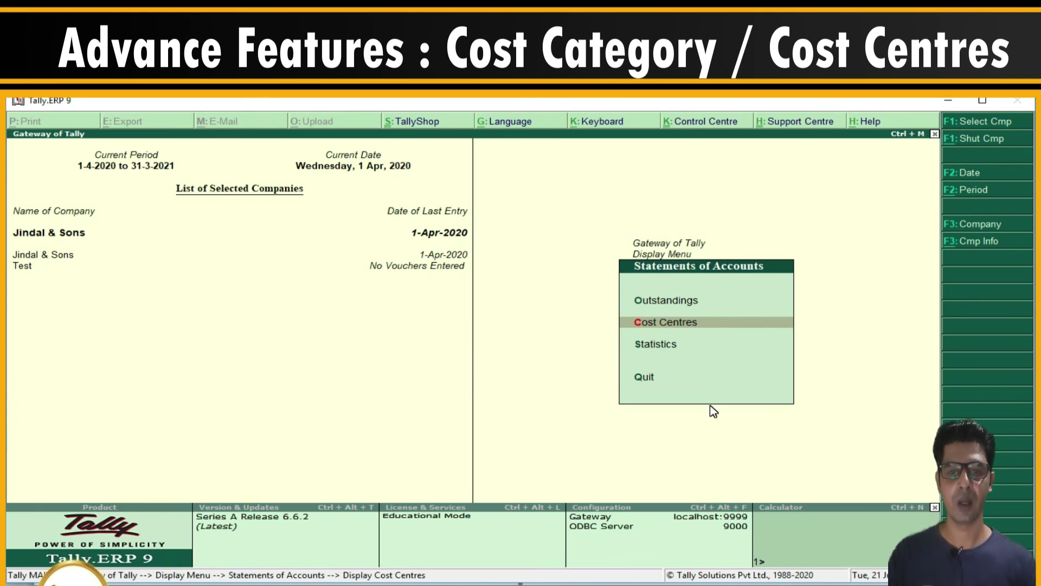